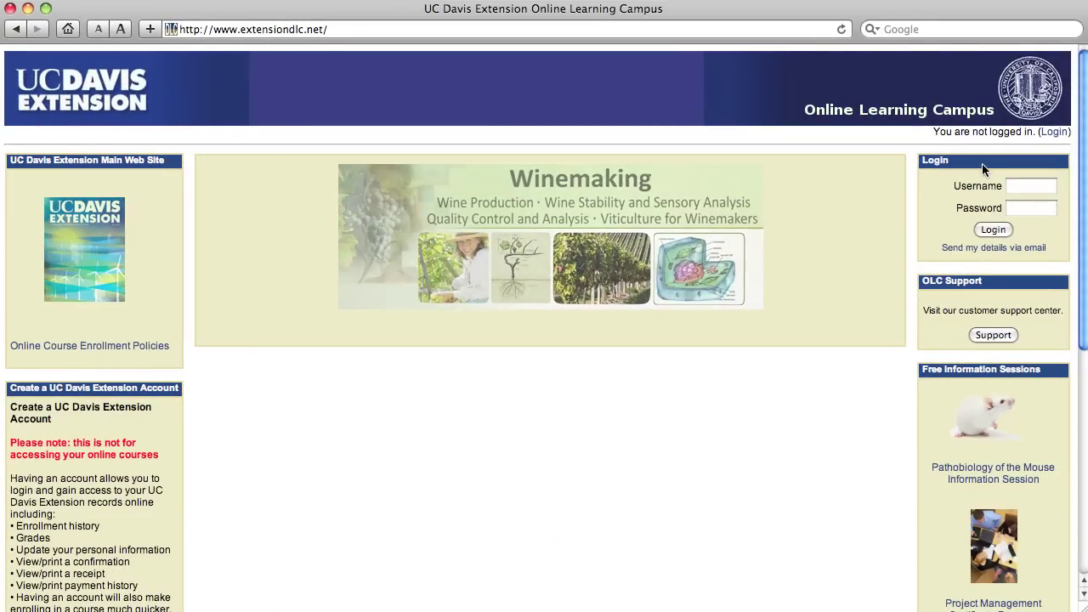
Log in to the Online Learning Campus with the campus username and password
left_click(1029, 187)
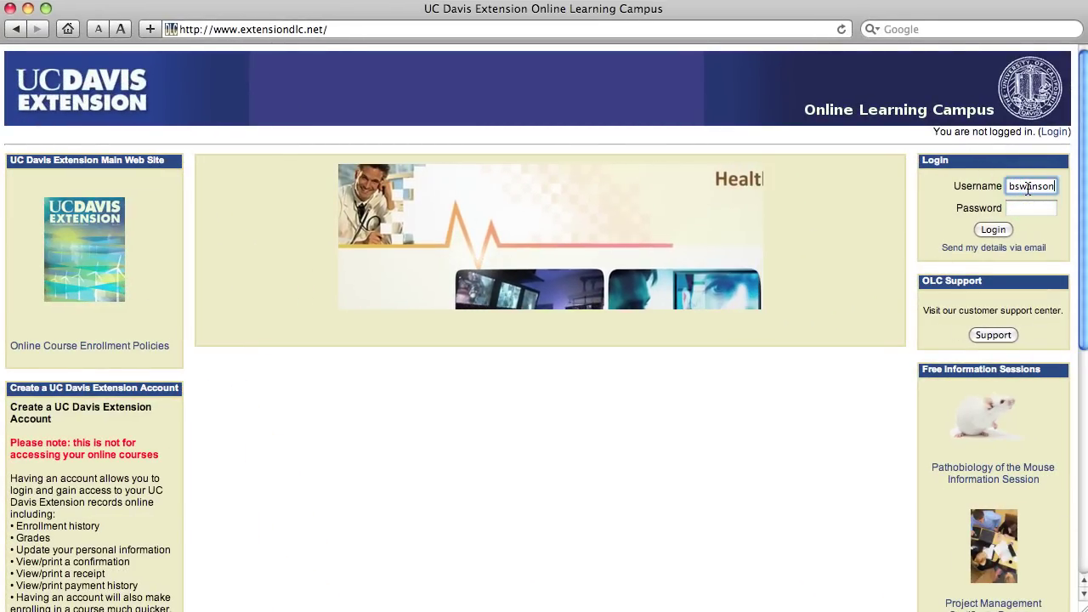
key("Tab")
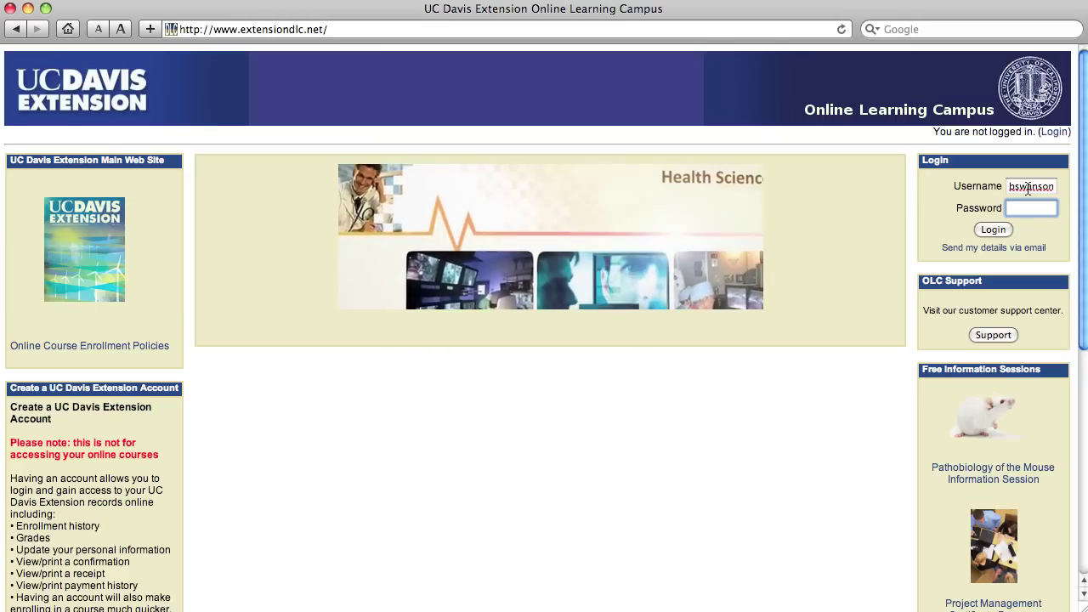
type("•••••••••")
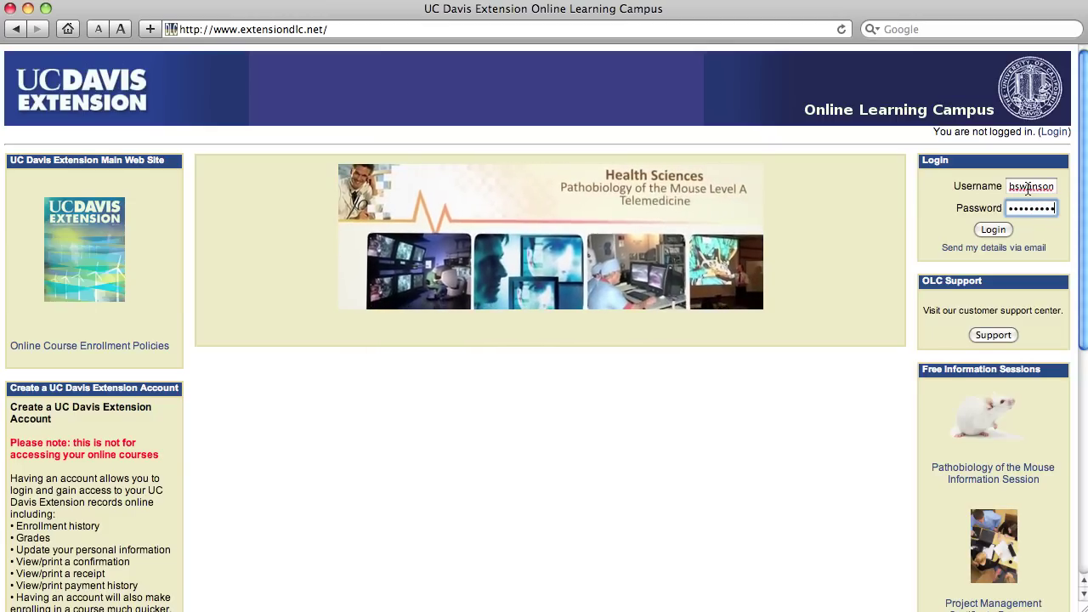
key("Return")
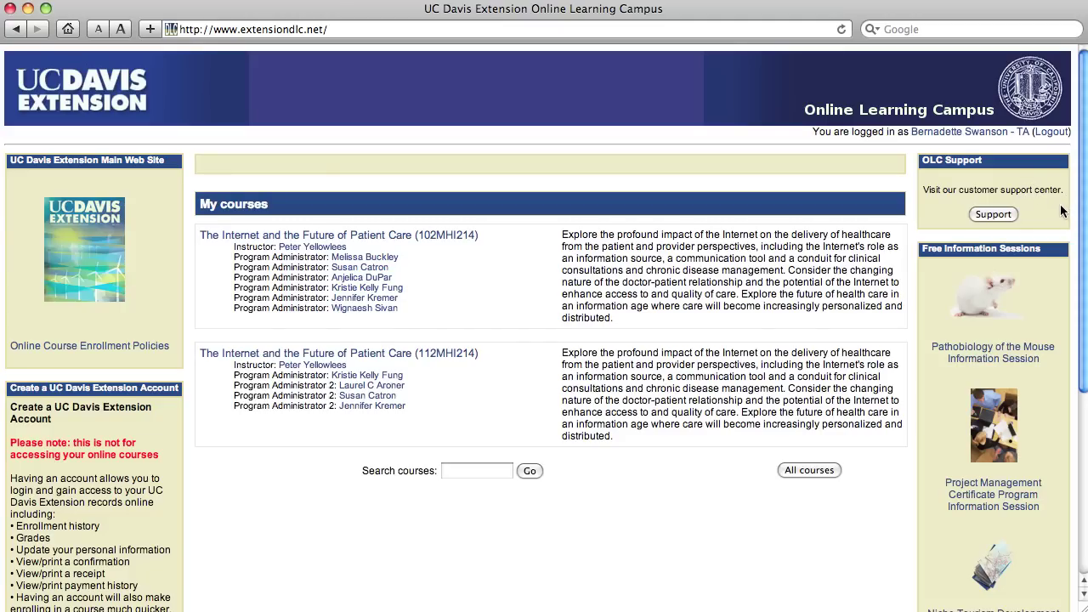
Open the 112MHI214 Patient Care course and its 'Module 3 Assignment - Second Life' page
left_click(441, 353)
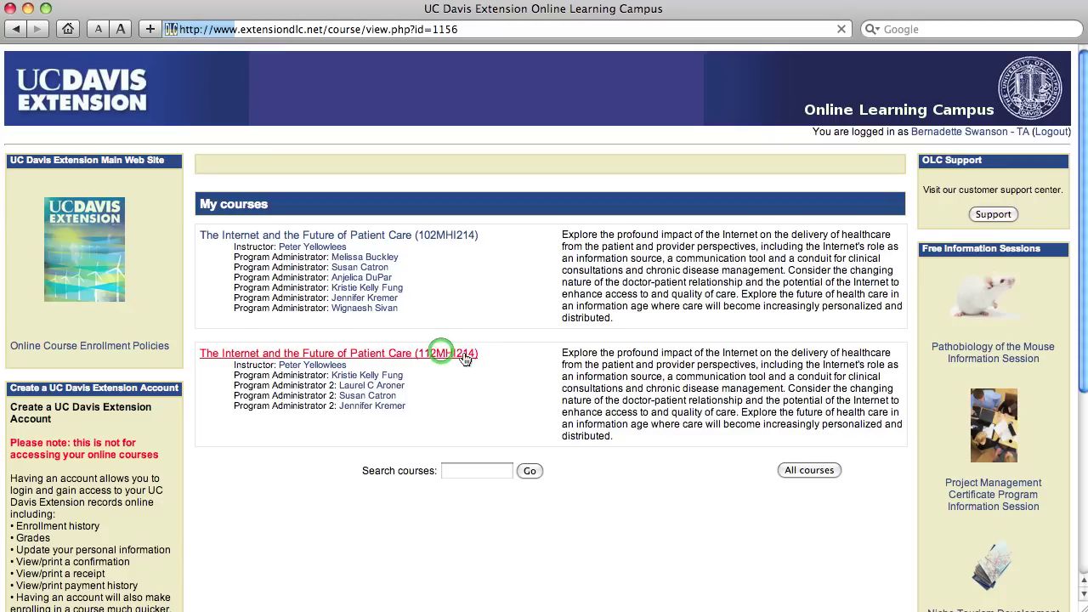
left_click(441, 363)
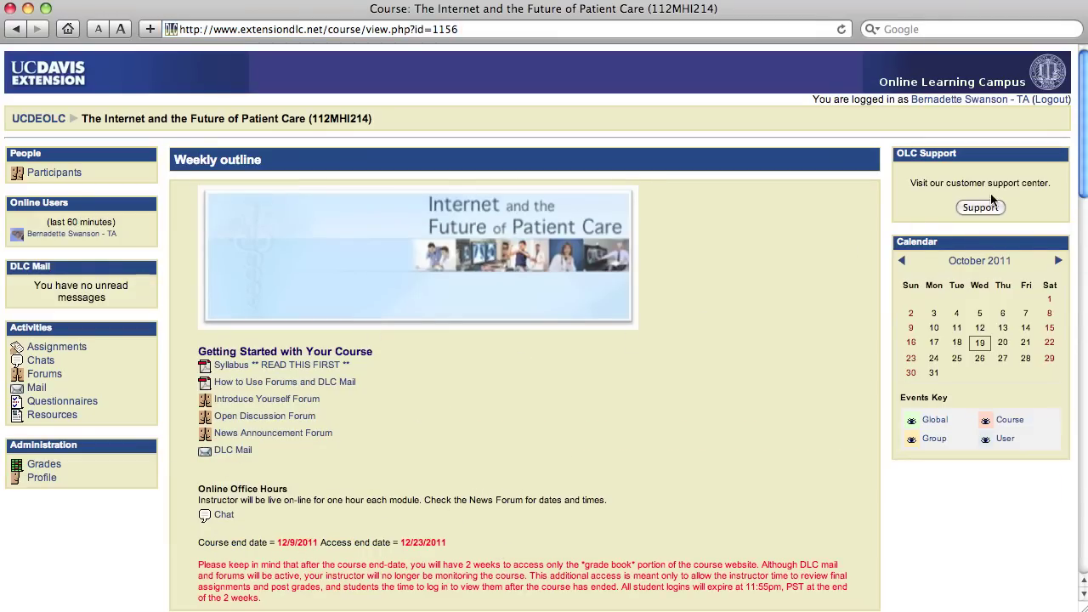
left_click_drag(1083, 178, 1083, 264)
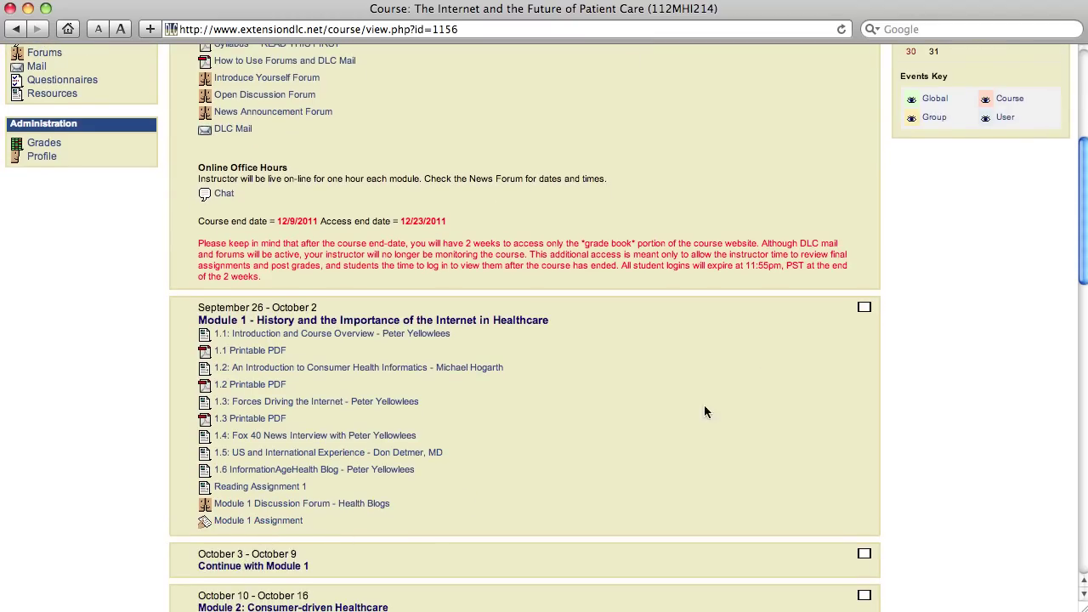
scroll(1080, 263, "down", 5)
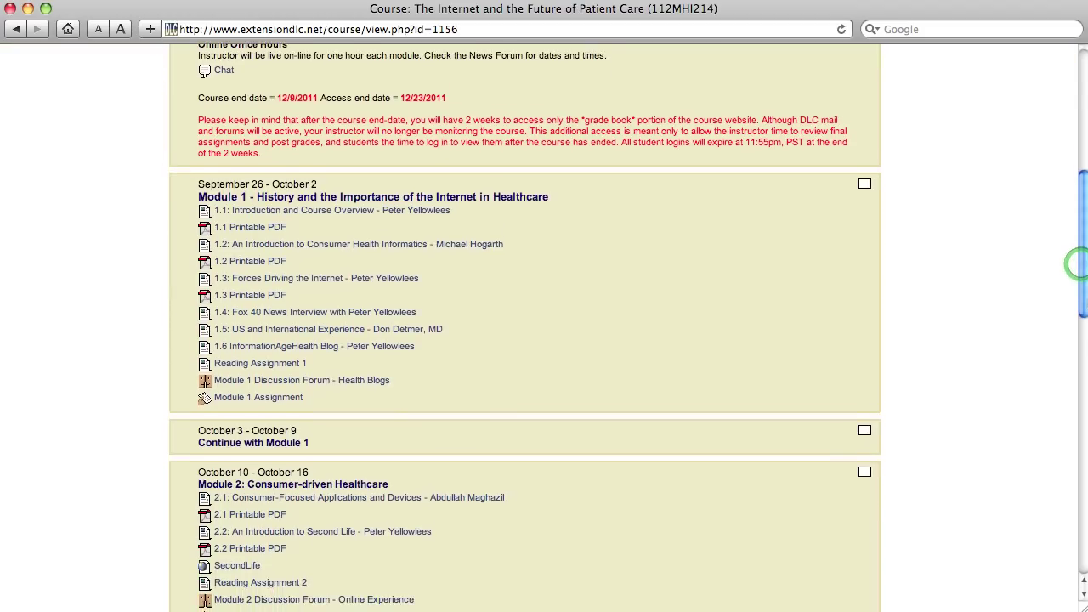
left_click_drag(1073, 264, 1072, 266)
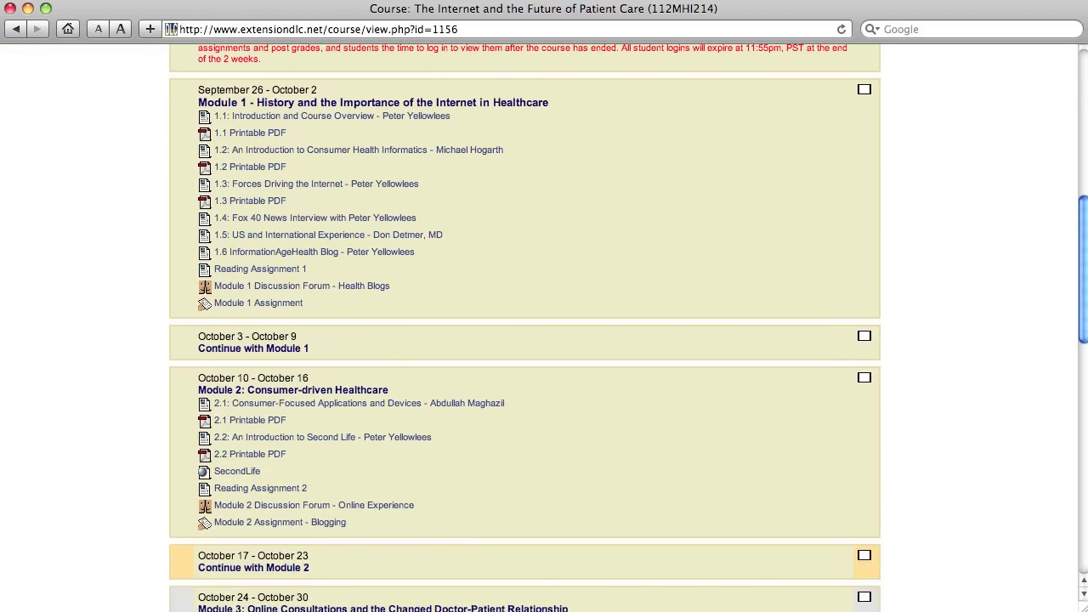
scroll(544, 327, "down", 6)
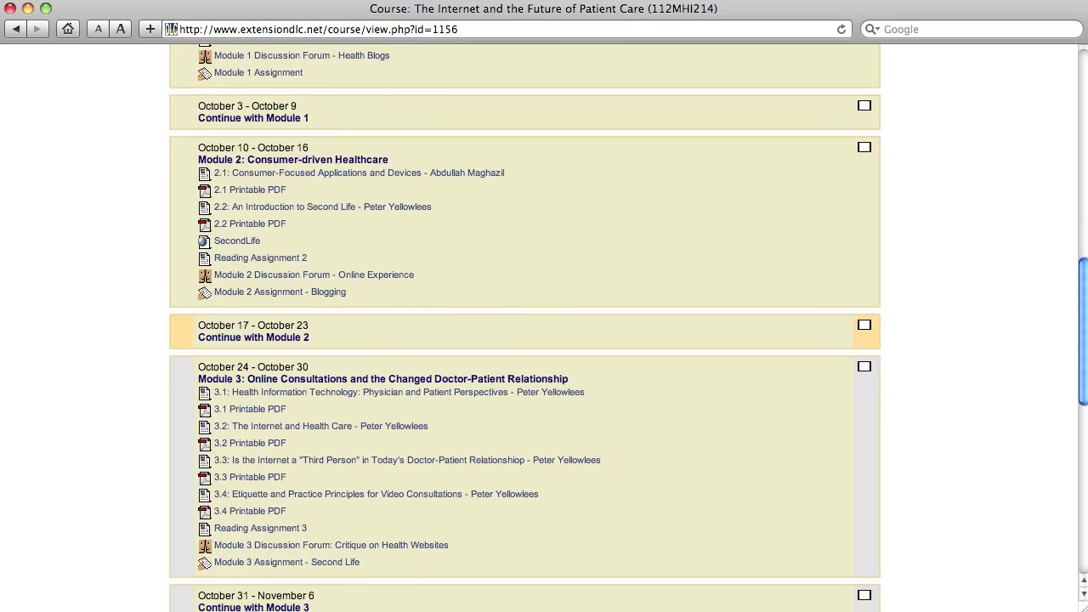
left_click(311, 566)
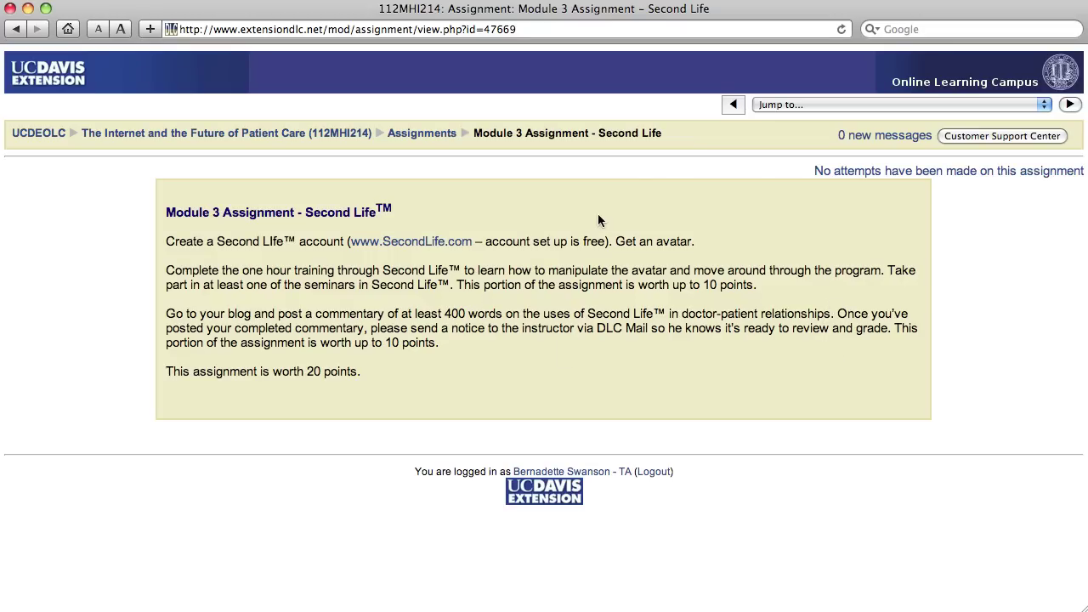
Select the assignment page's web address in the address bar
left_click(526, 30)
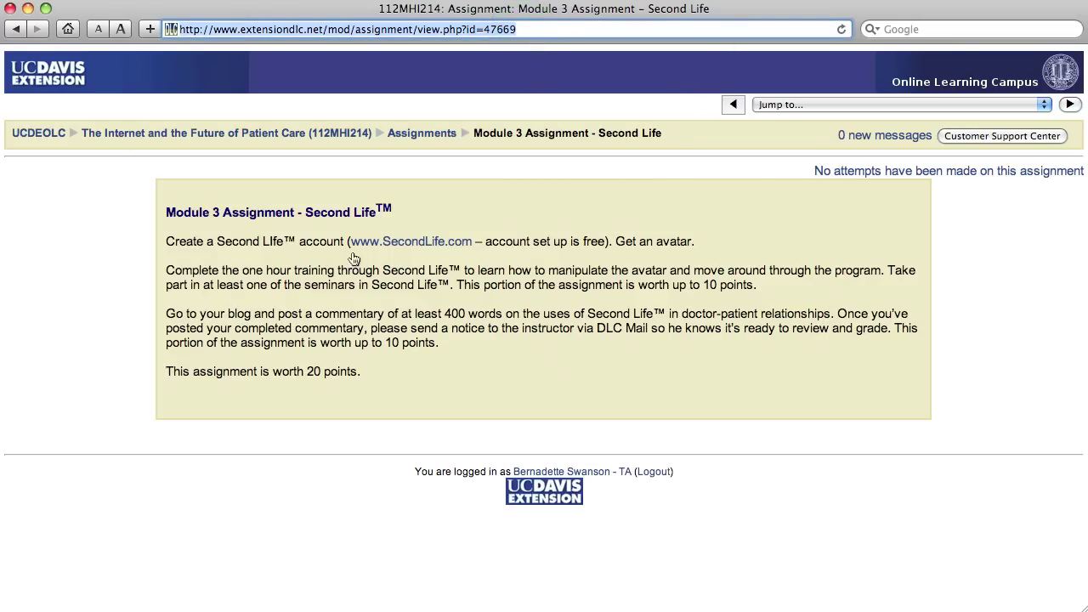
left_click(391, 242)
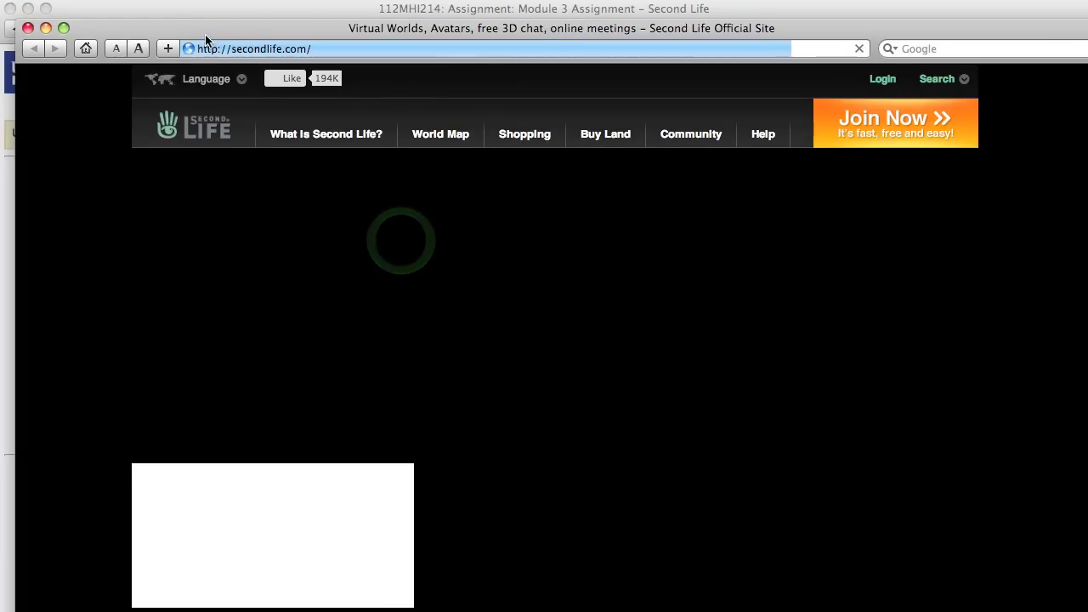
left_click_drag(206, 39, 188, 17)
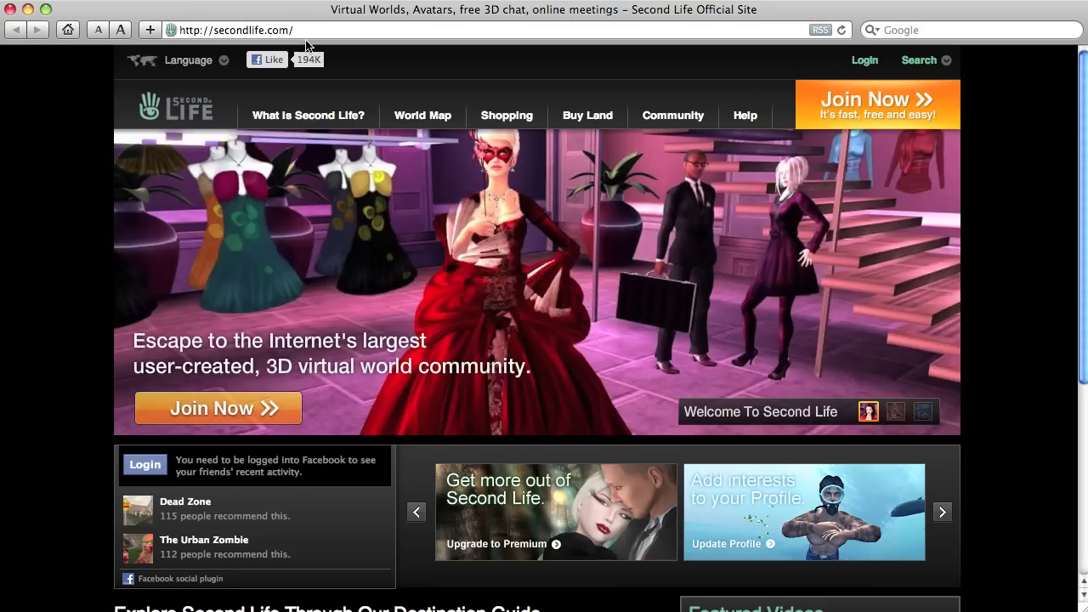
left_click(866, 62)
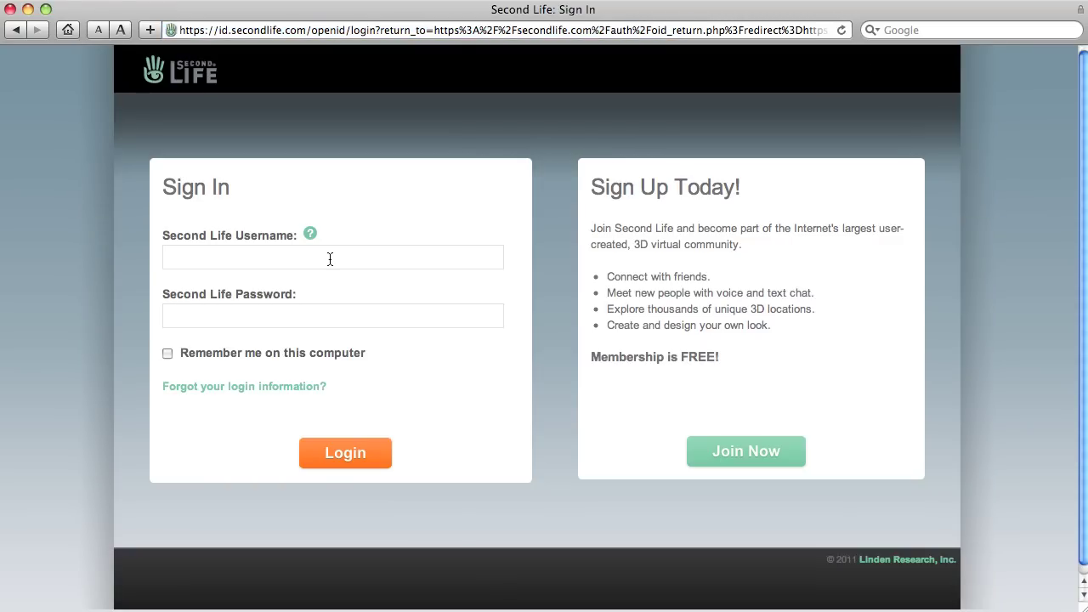
Enter the Second Life account username and password to sign in
left_click(288, 255)
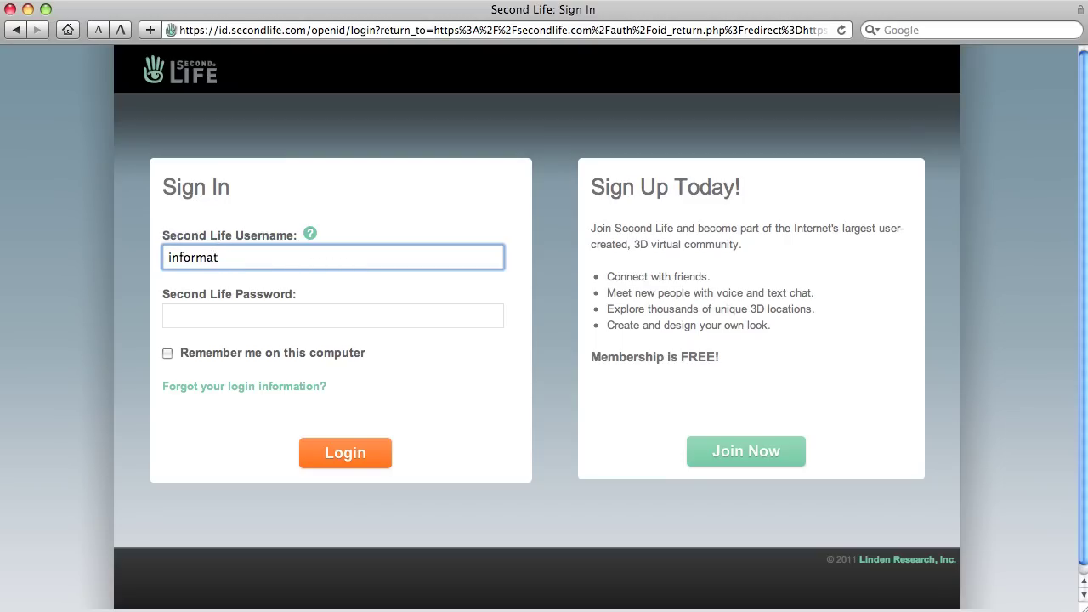
key("BackSpace")
key("BackSpace")
key("BackSpace")
key("BackSpace")
key("BackSpace")
key("BackSpace")
key("BackSpace")
key("BackSpace")
type("Informatika Resident")
left_click(218, 316)
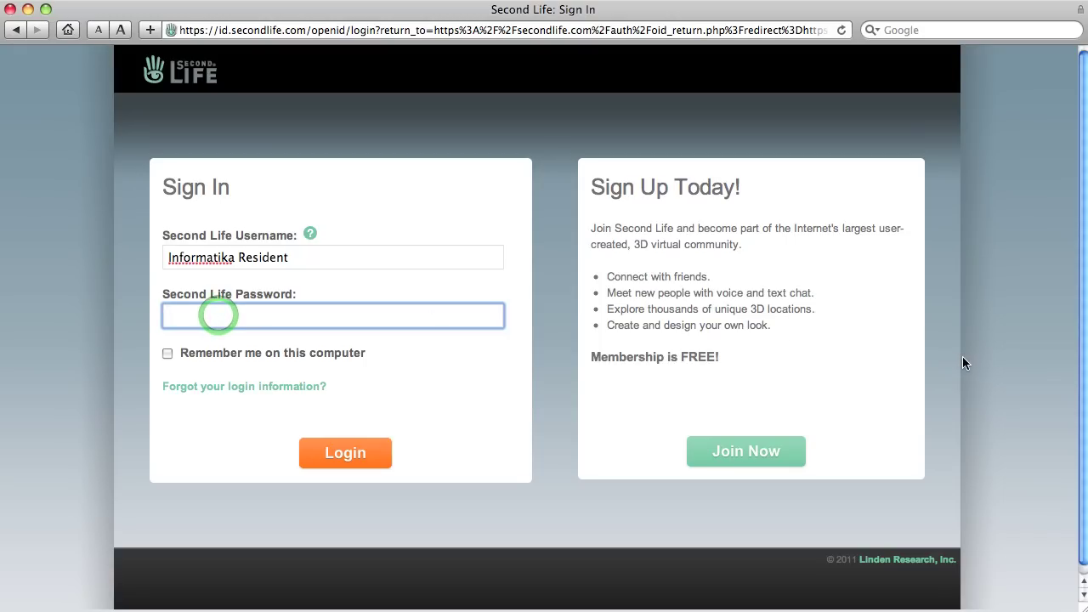
type("••")
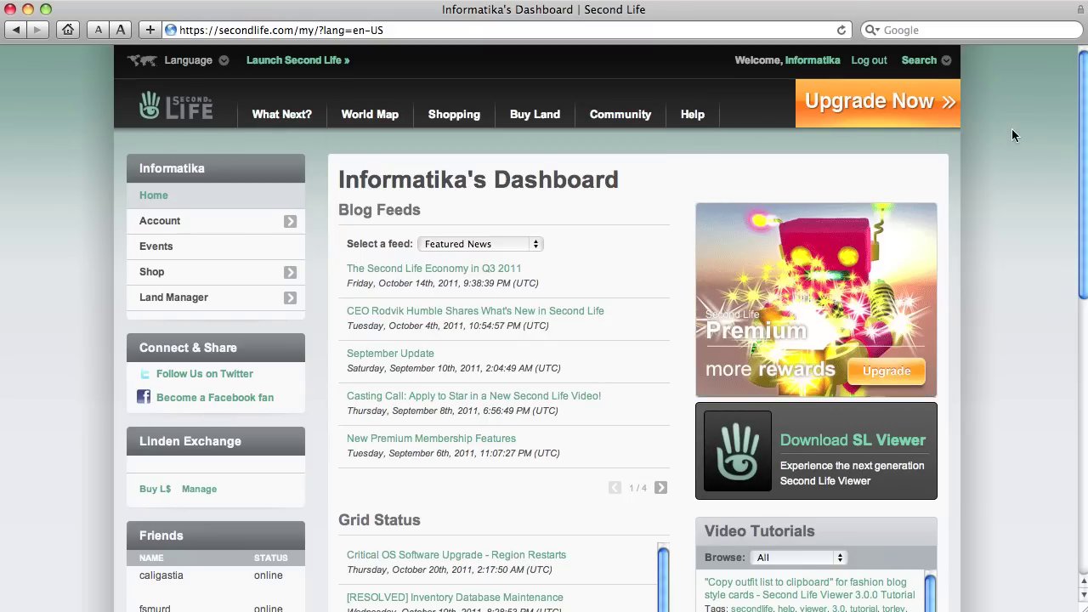
Expand Shop in the dashboard menu, then log out of Second Life
left_click_drag(1085, 176, 1085, 356)
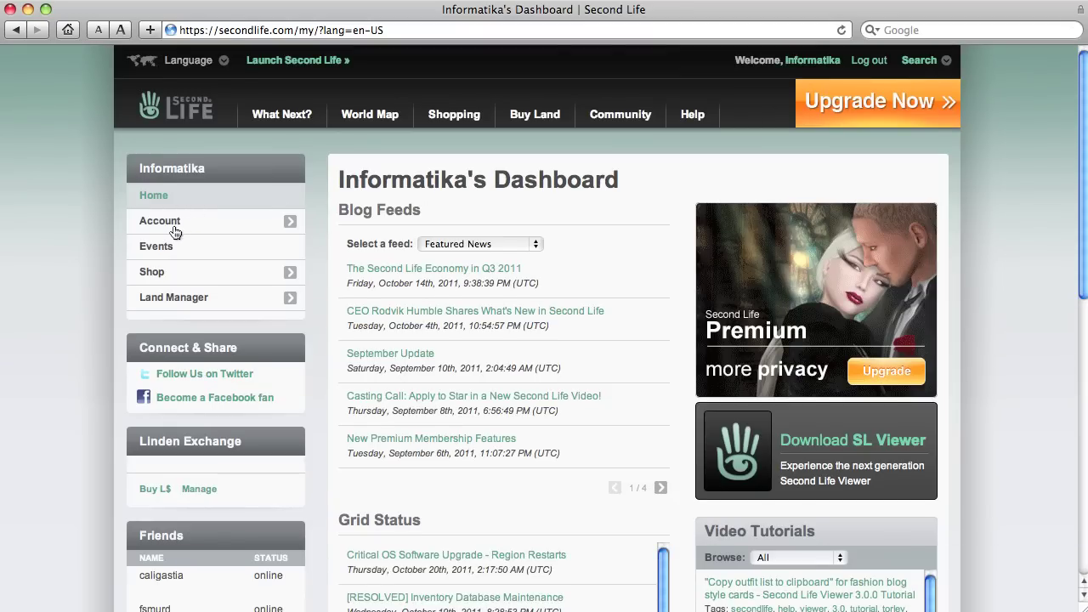
left_click(151, 272)
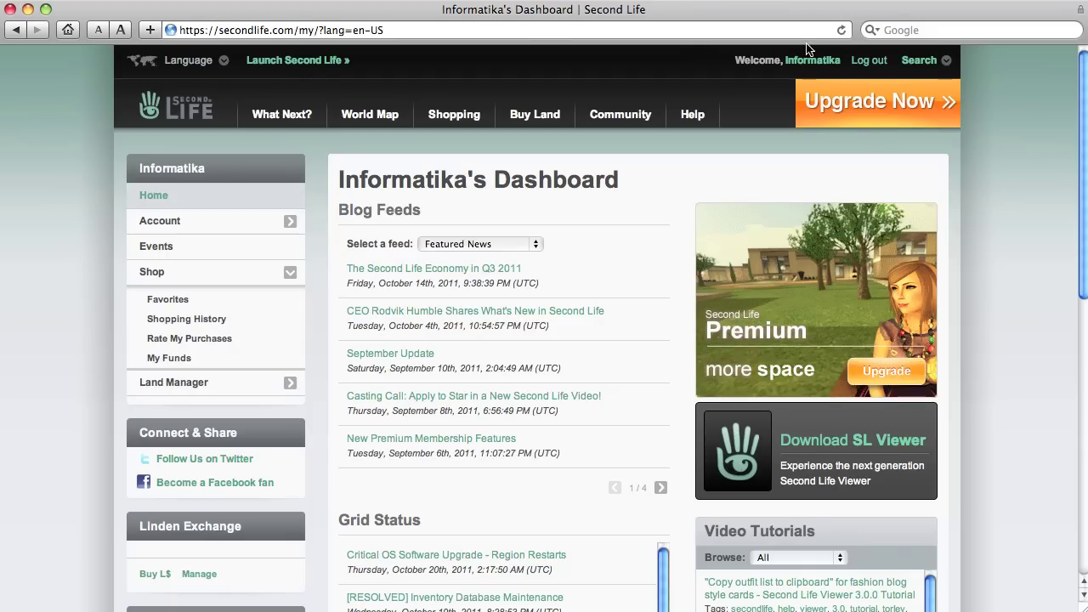
left_click(871, 62)
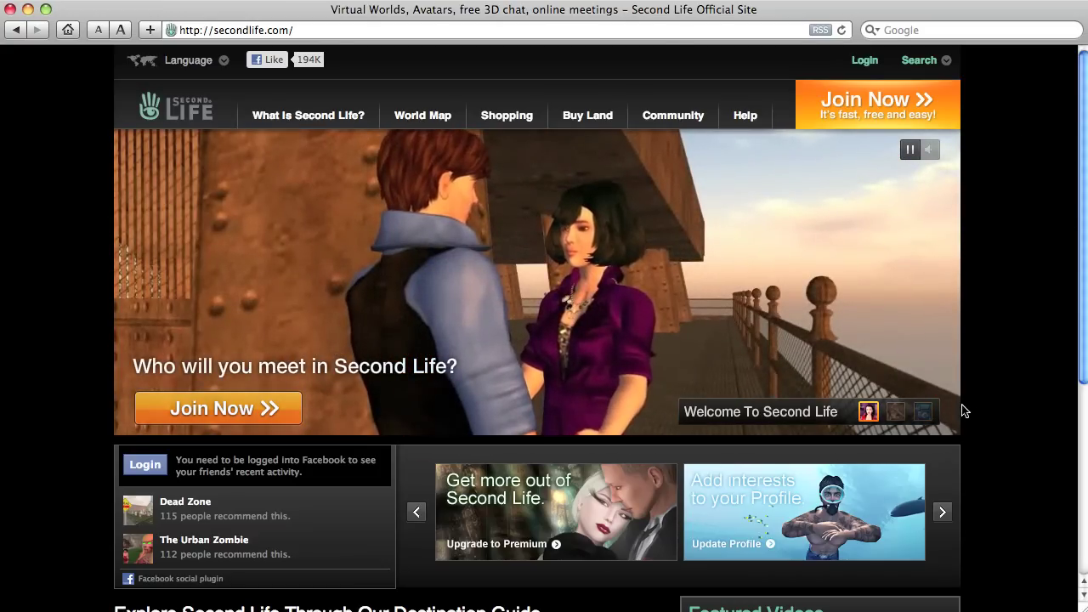
Start Join Now sign-up, browse People and Animals, and preview the orange cat avatar
left_click(923, 412)
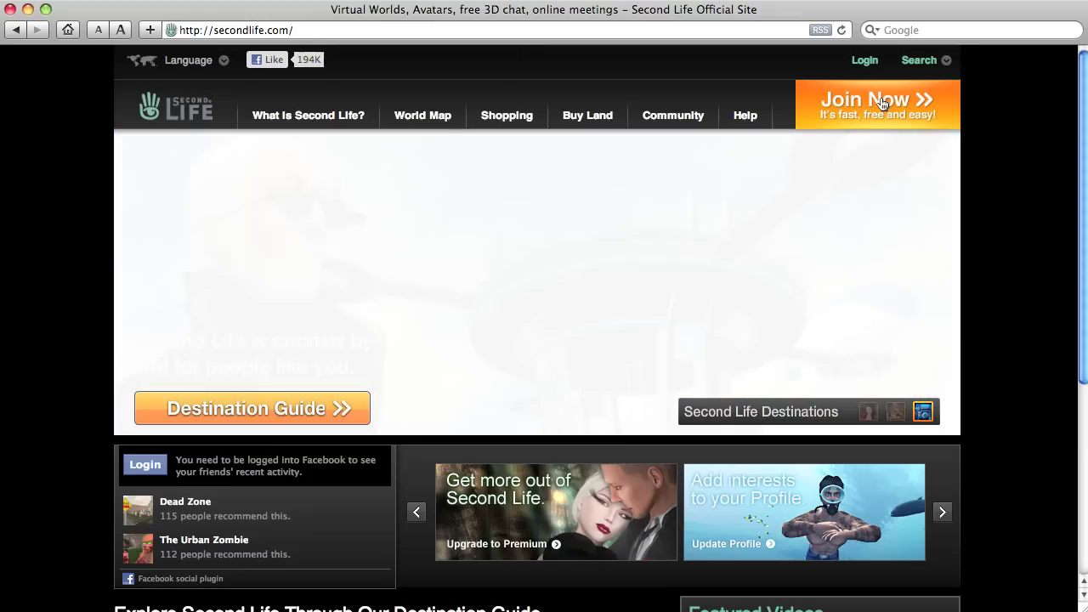
left_click(915, 107)
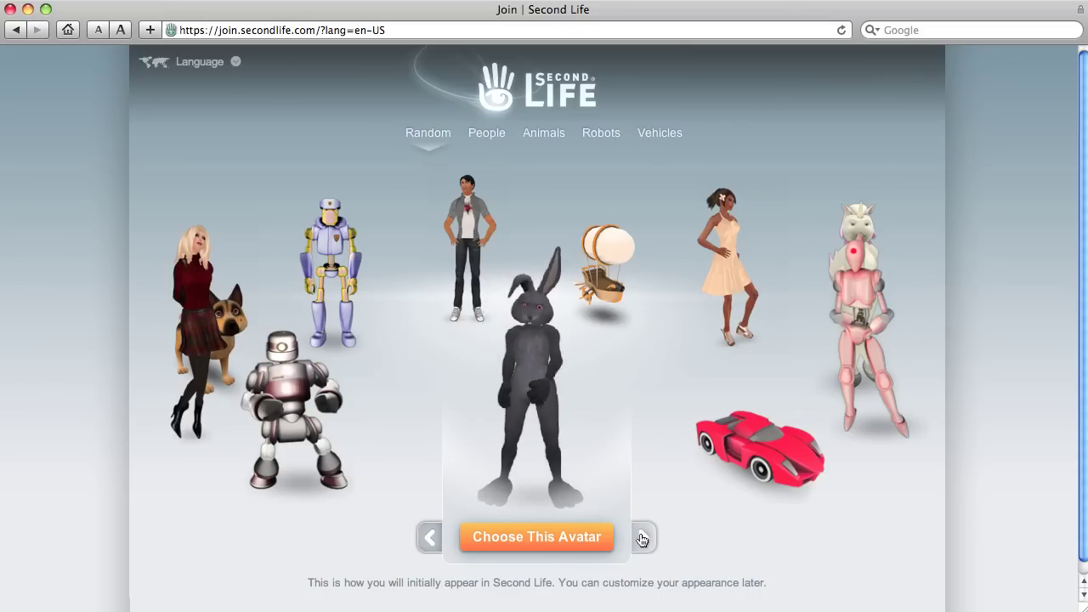
left_click(506, 133)
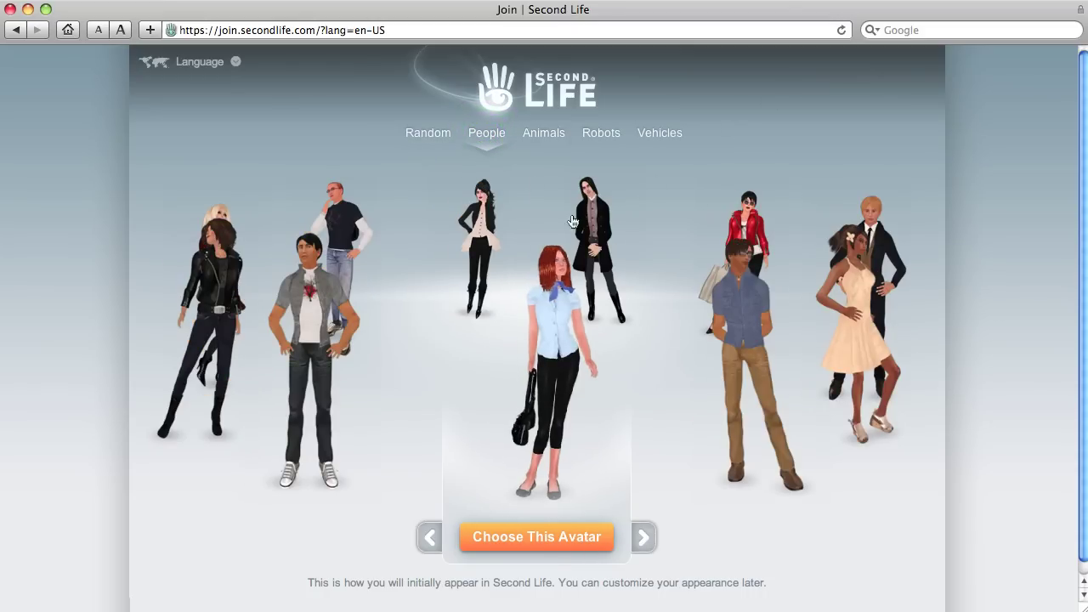
left_click(544, 133)
left_click(317, 407)
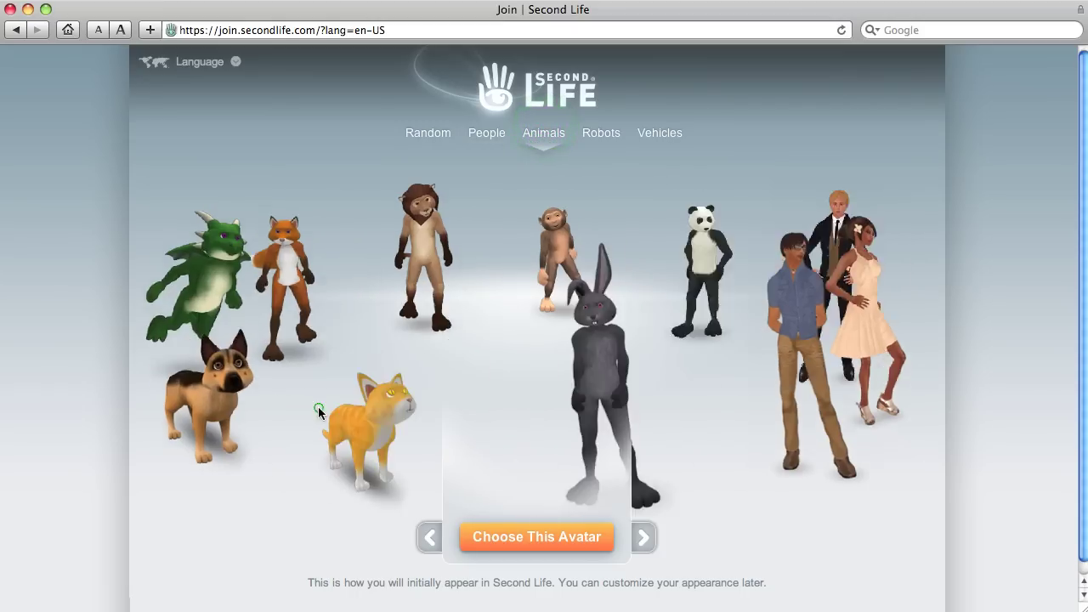
Choose the cat avatar, enter a new username and check its availability
left_click(540, 537)
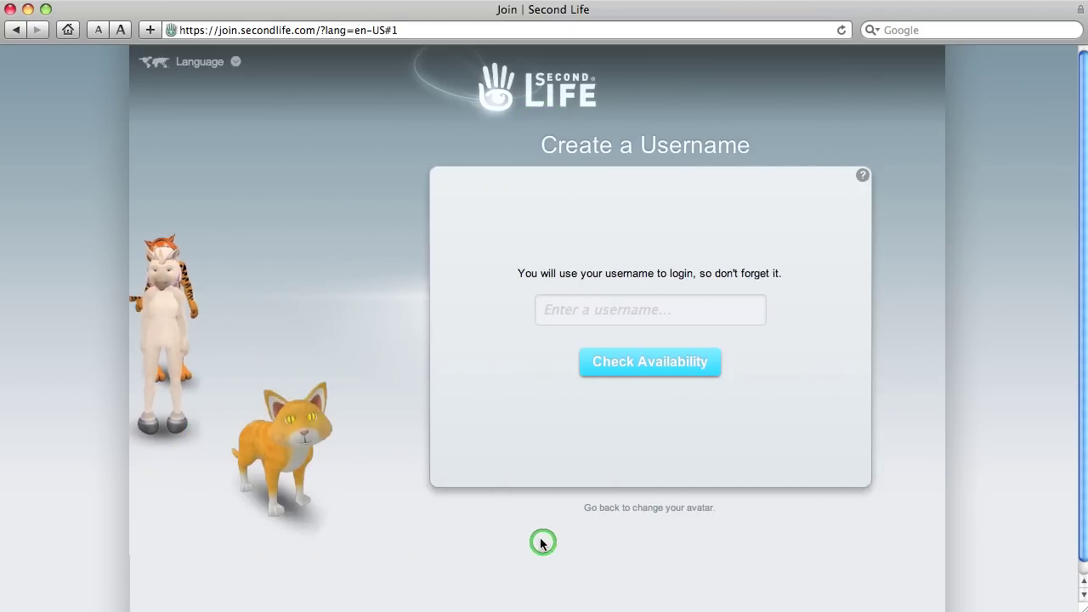
left_click(492, 310)
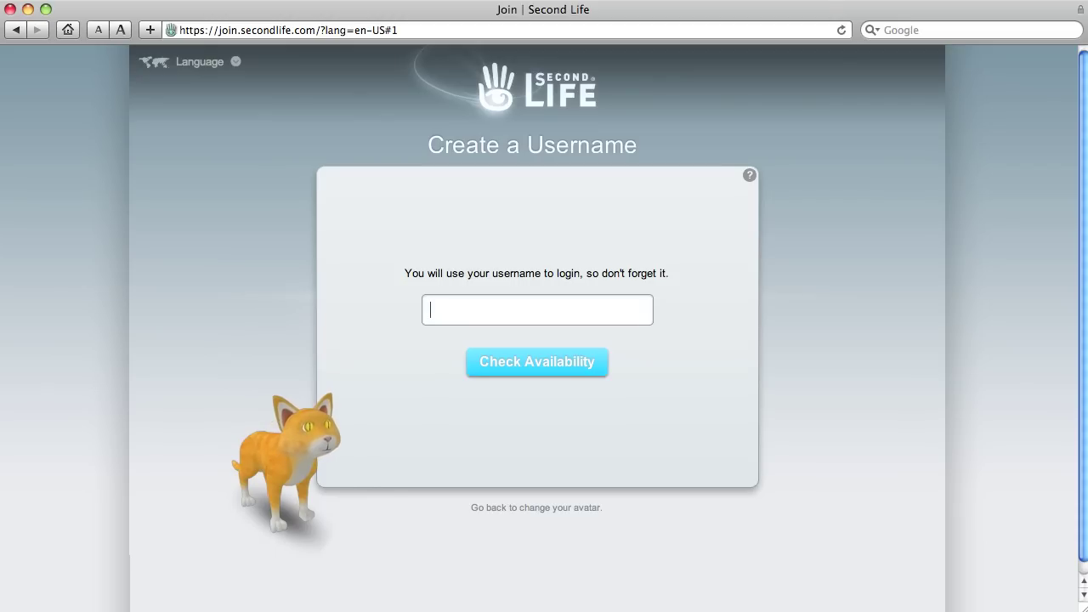
type("nfo")
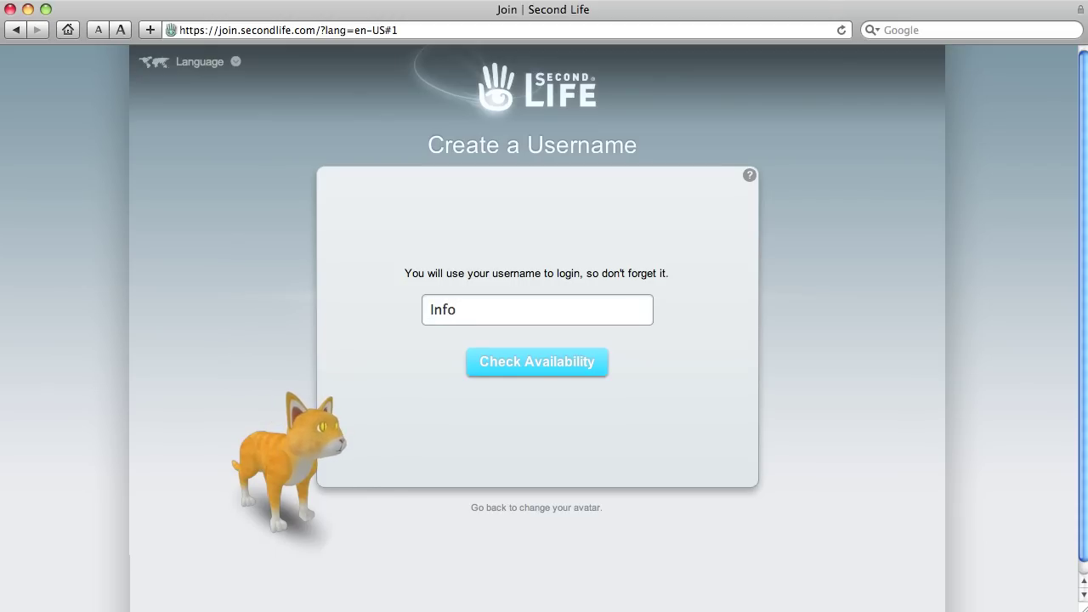
type("mati")
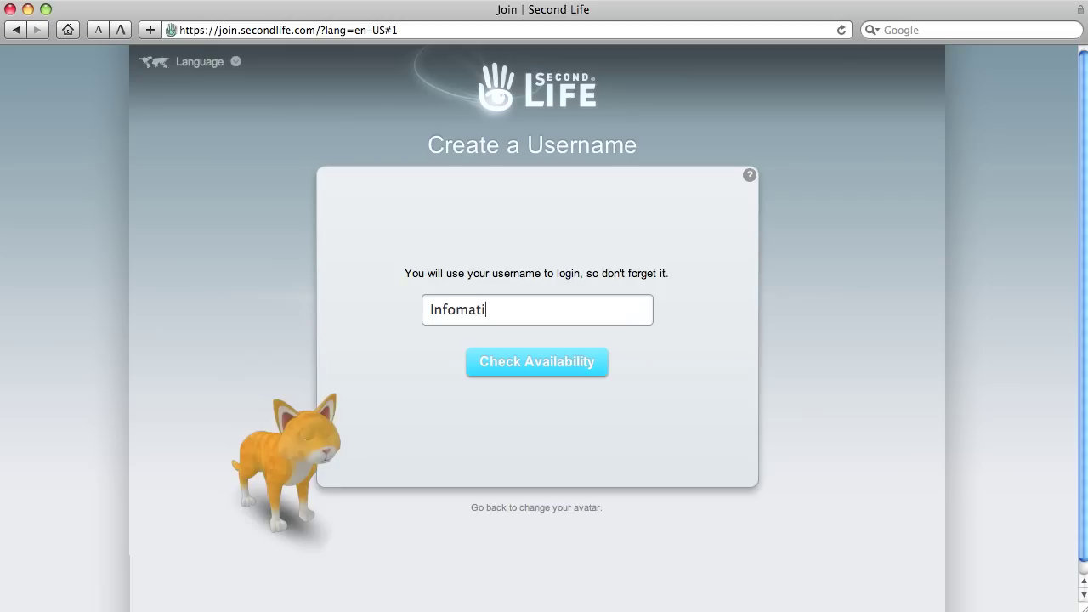
type("kka")
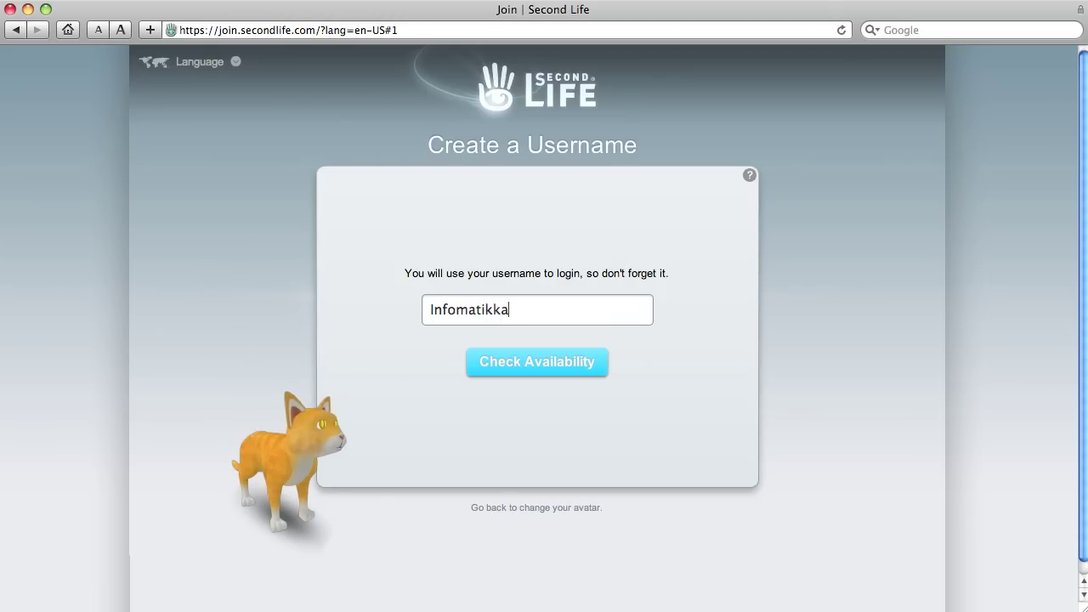
left_click(559, 361)
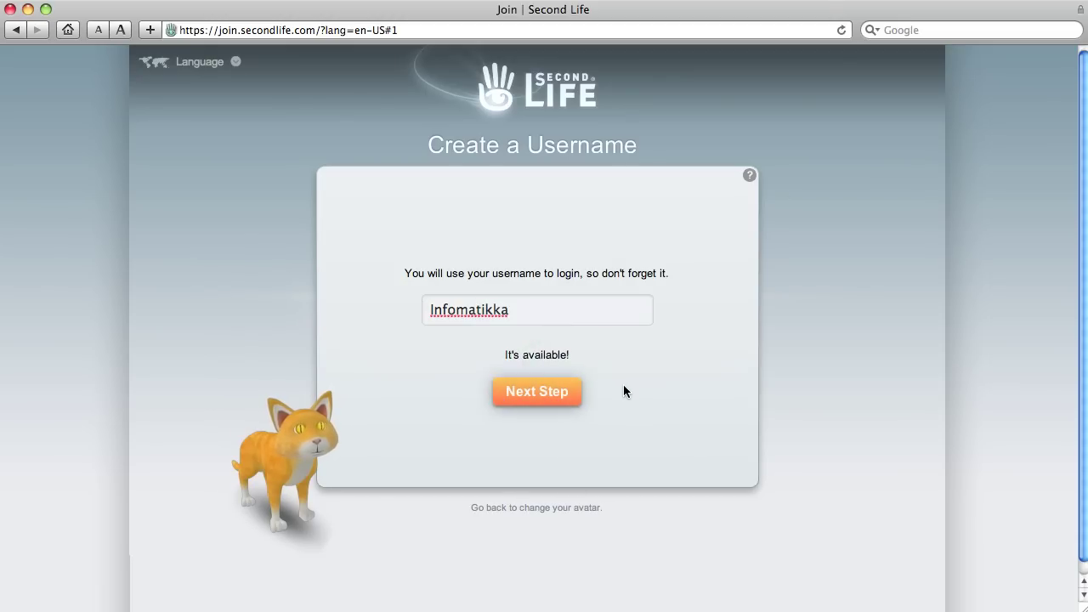
Enter the e-mail address and set the date of birth to January 1, 1915
left_click(554, 396)
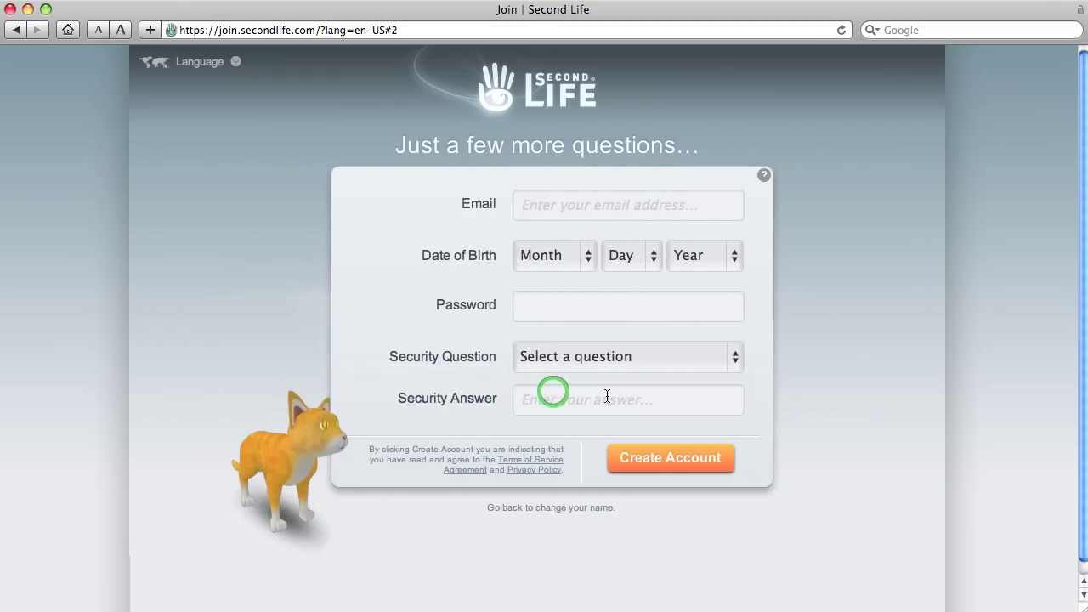
left_click(549, 210)
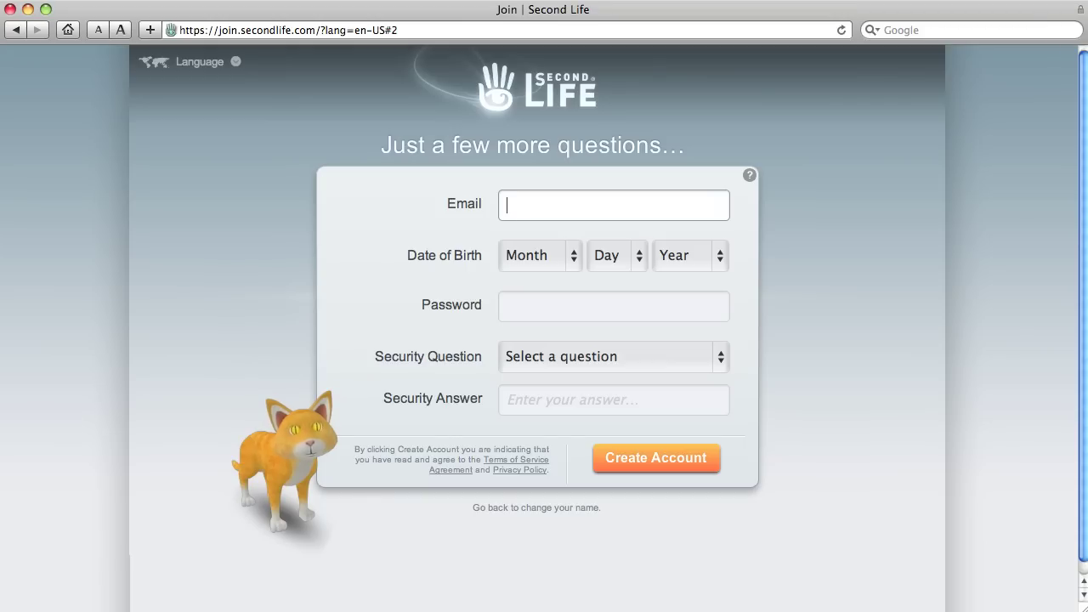
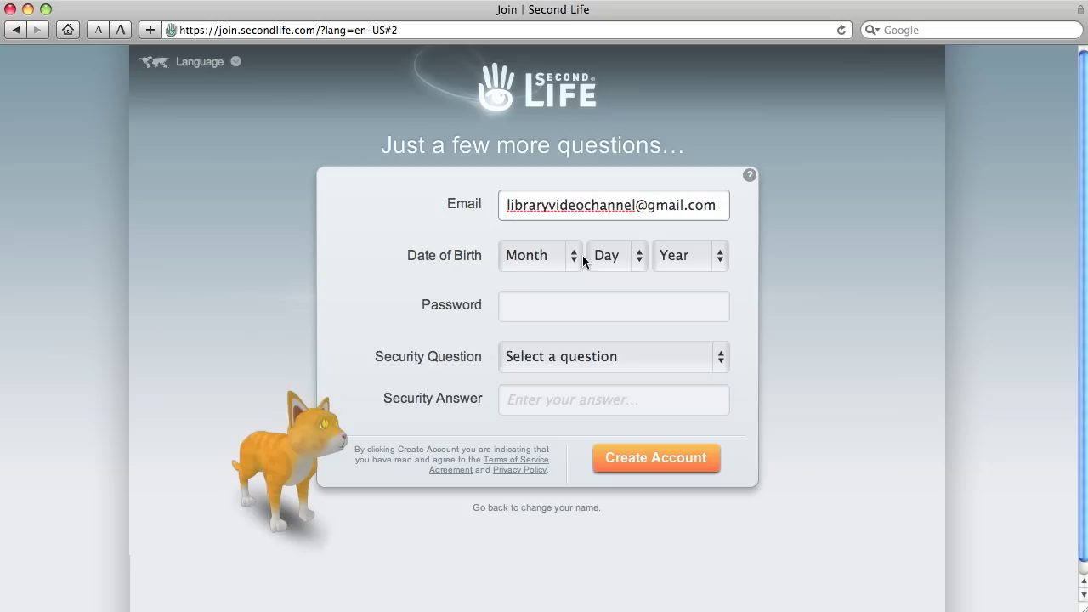
left_click(575, 259)
left_click(575, 272)
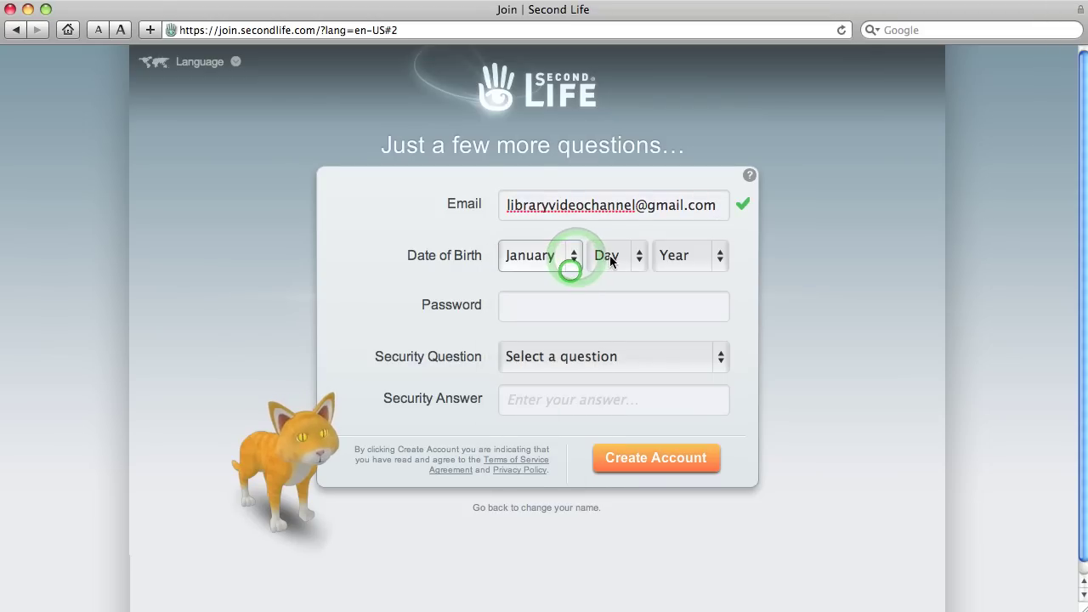
left_click(641, 263)
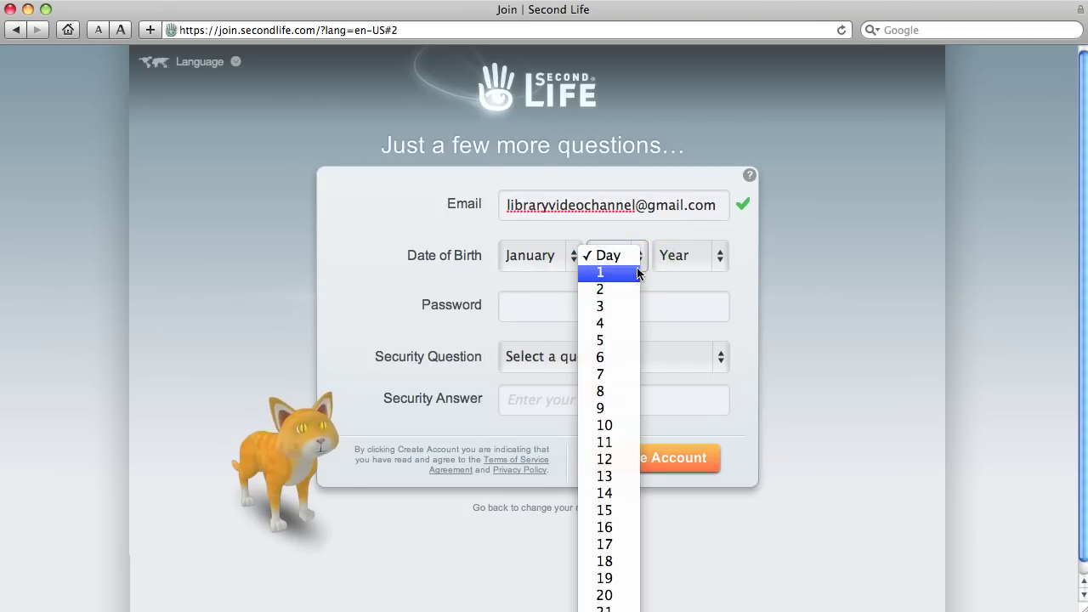
left_click(629, 280)
left_click(719, 255)
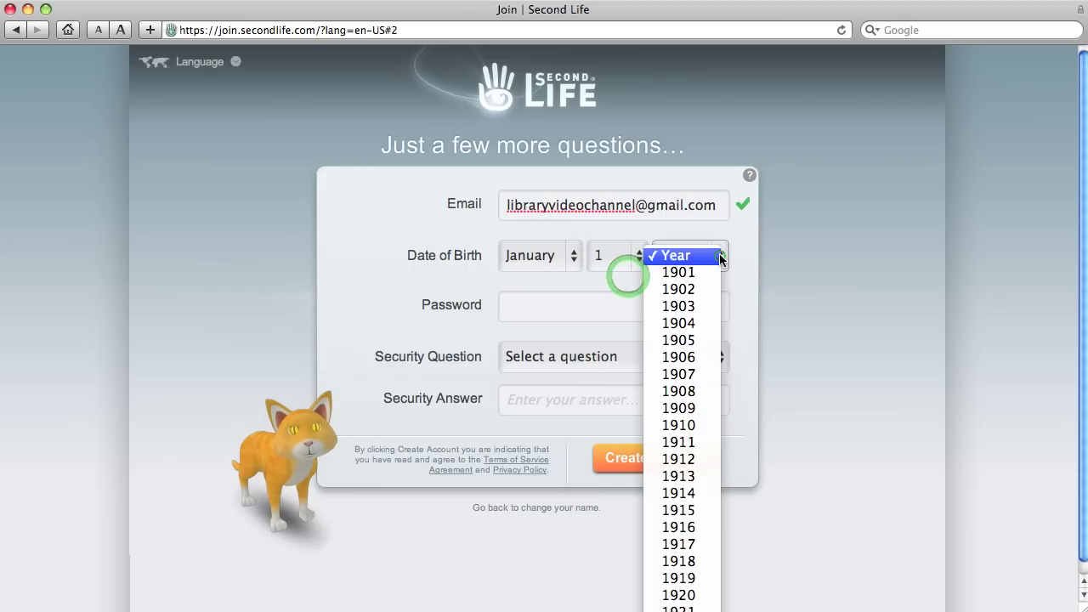
left_click(669, 510)
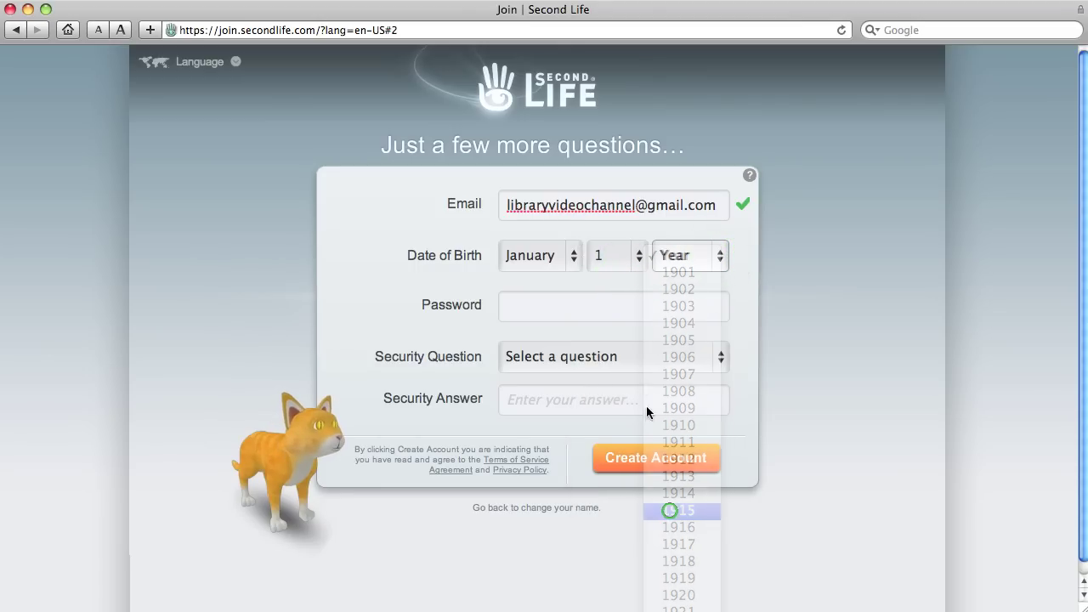
Enter the account password, pick the favorite vacation spot question, and type its answer
left_click(534, 308)
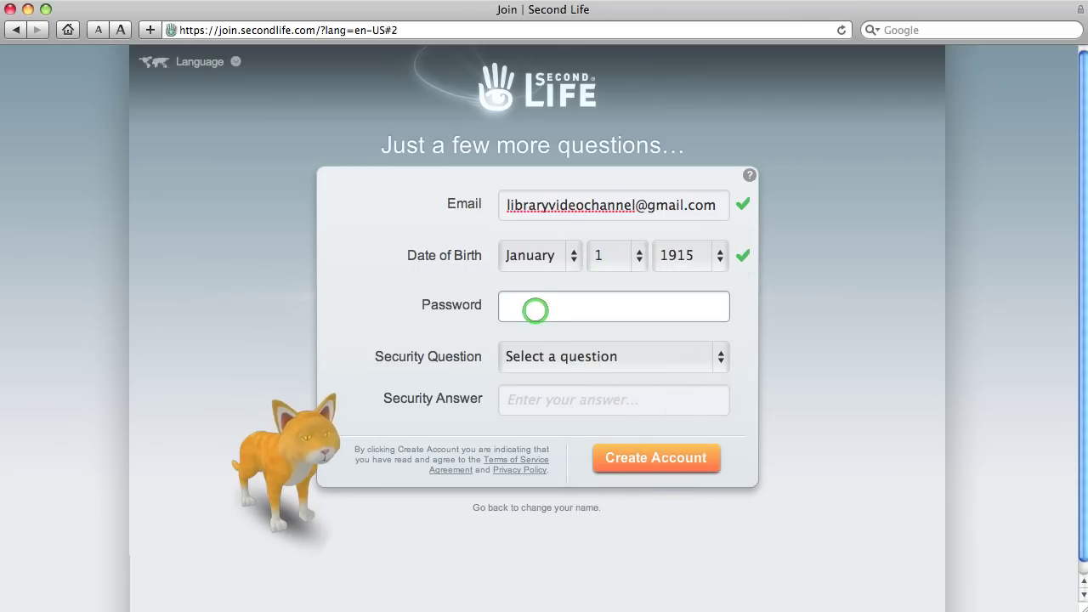
type("abcdefg")
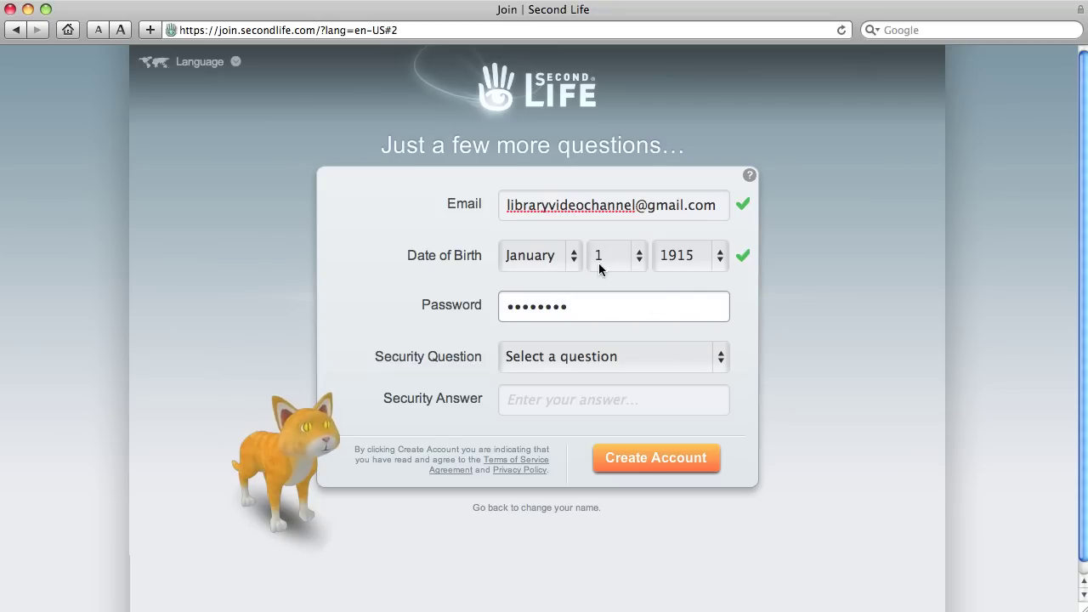
left_click(525, 357)
left_click(634, 357)
left_click(588, 355)
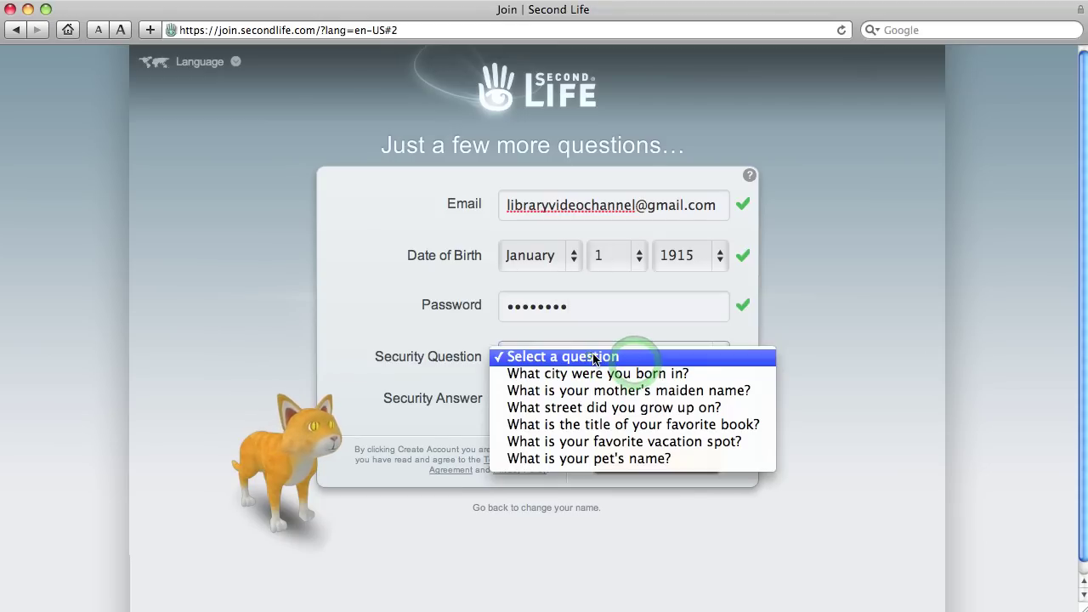
left_click(581, 441)
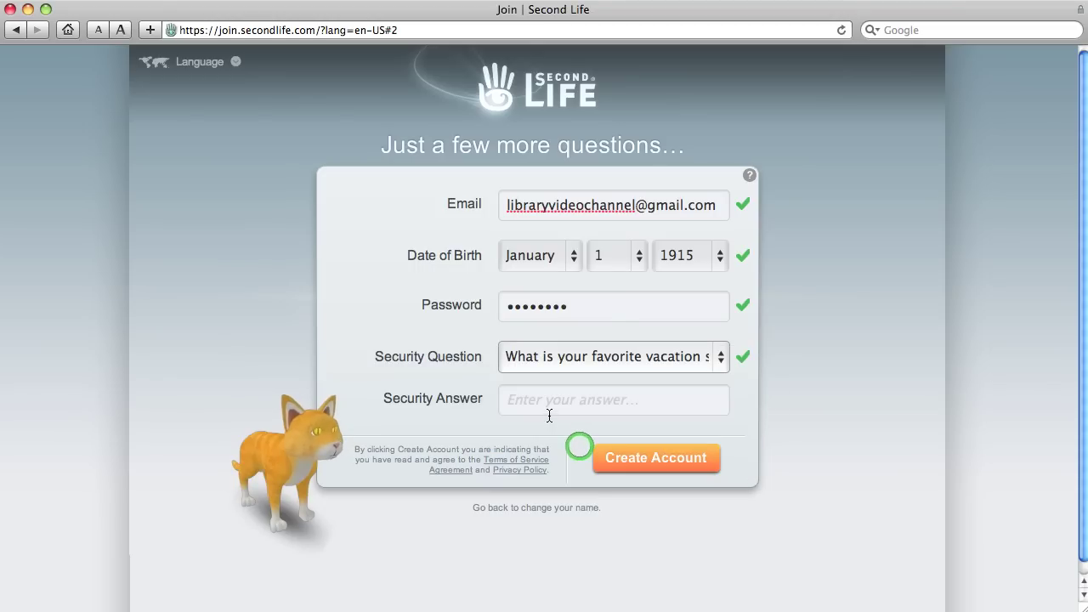
left_click(546, 401)
type("Se")
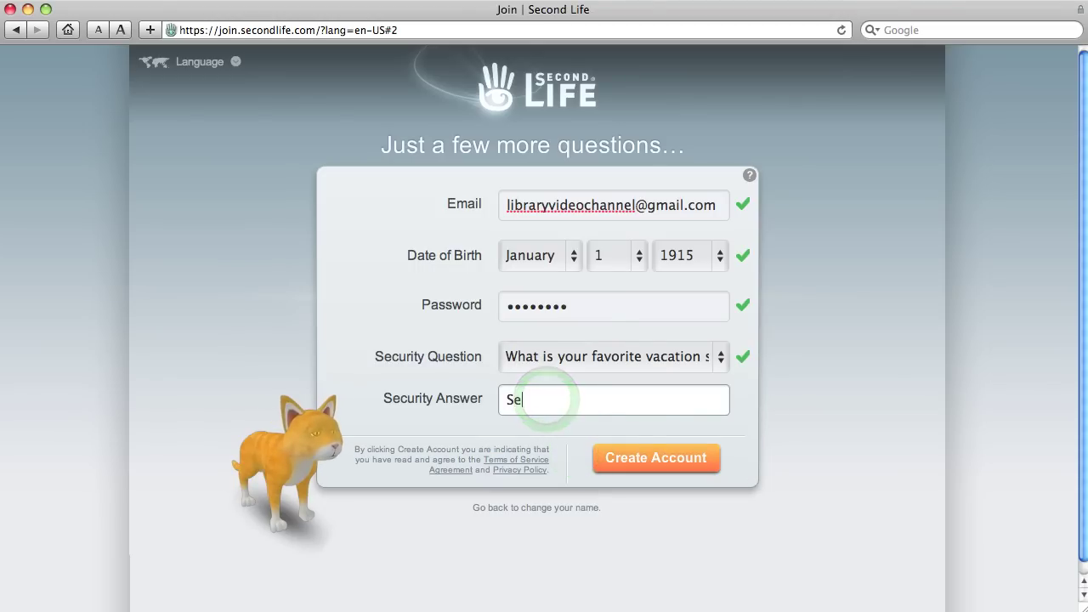
type("cond")
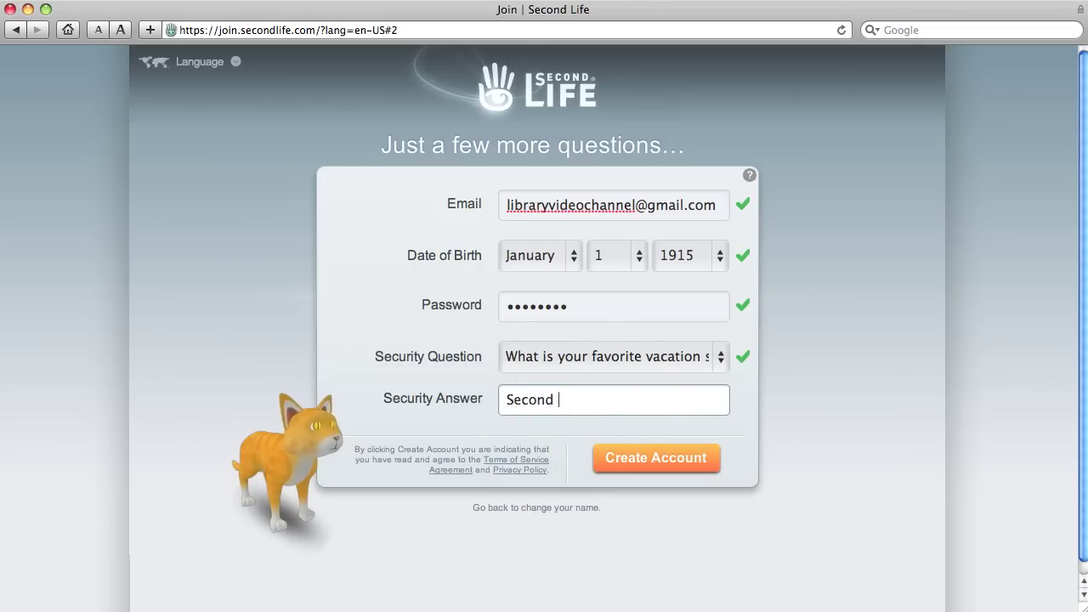
type(" Life")
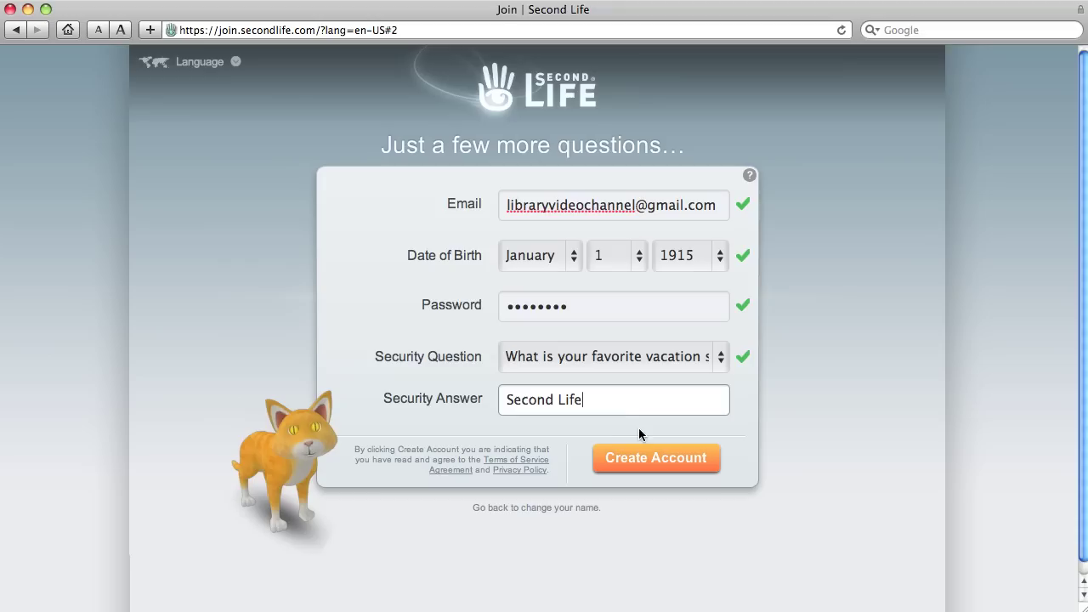
Create the account and select the Free account type
left_click(641, 458)
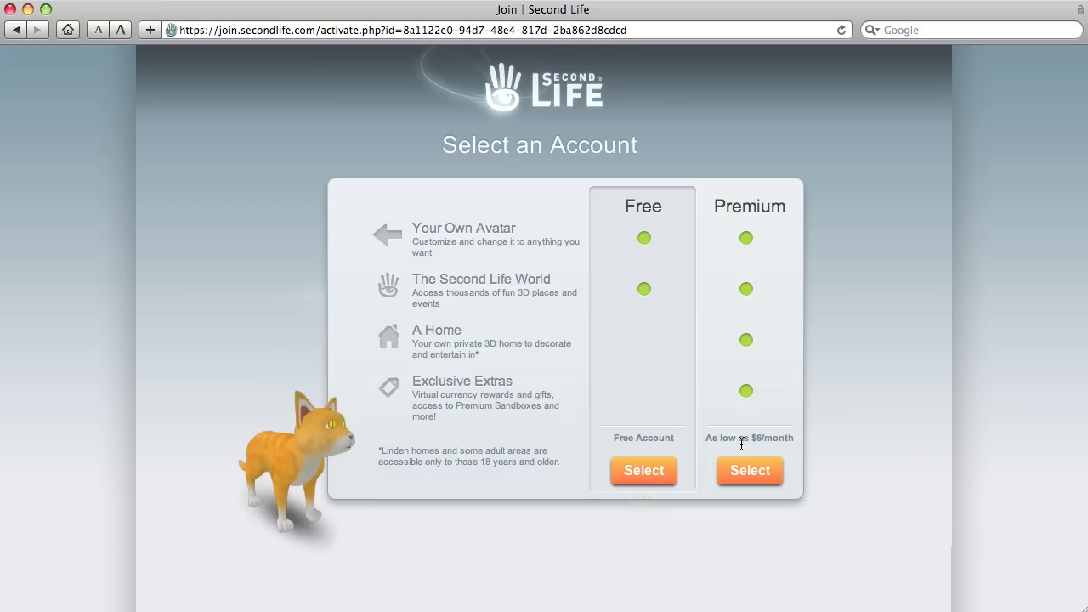
left_click(642, 478)
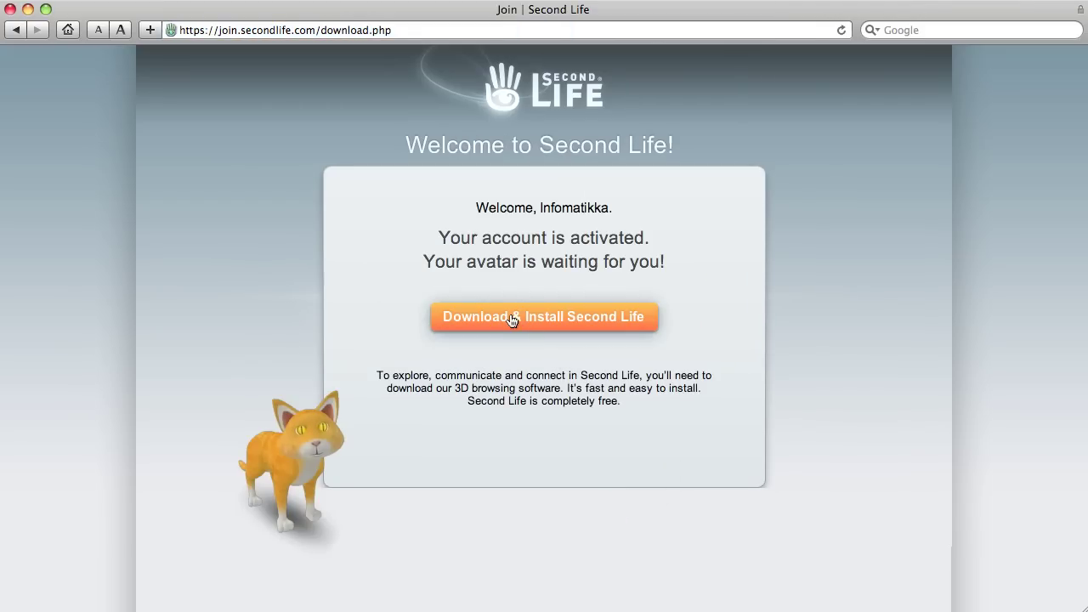
Download the SecondLife_3_1_0_243176.dmg viewer installer
left_click(603, 316)
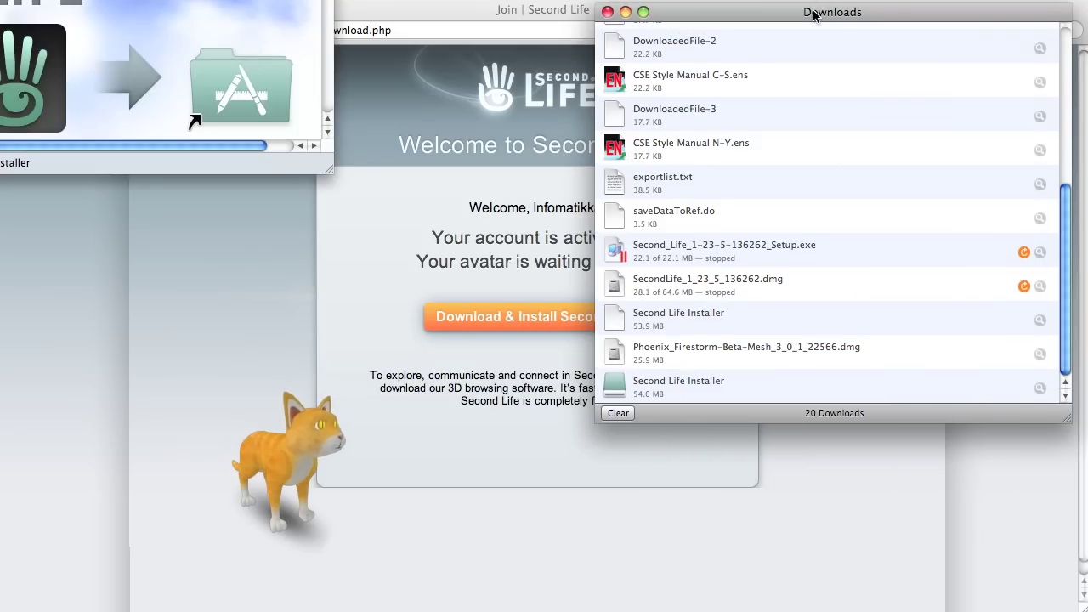
Copy Second Life Viewer 2.app from the installer window into Applications and a Desktop folder
left_click_drag(176, 2, 397, 79)
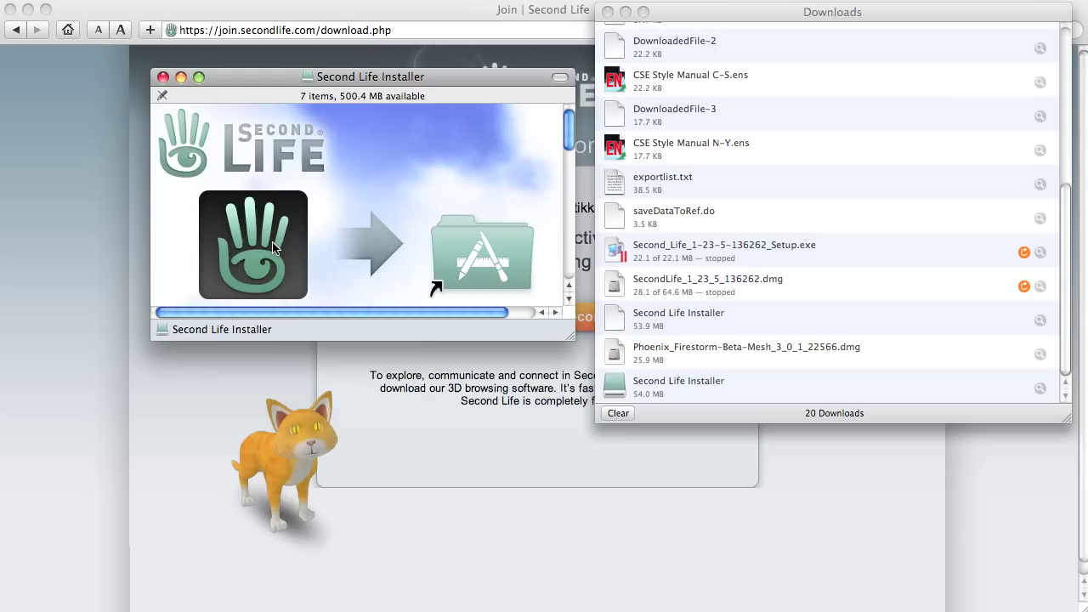
left_click(274, 247)
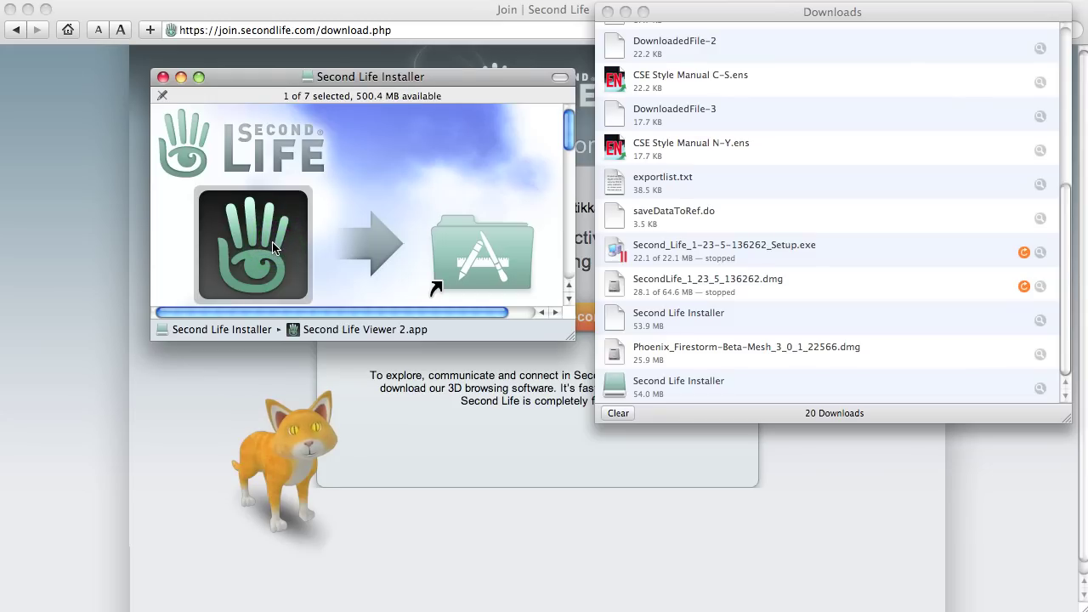
left_click_drag(274, 247, 247, 259)
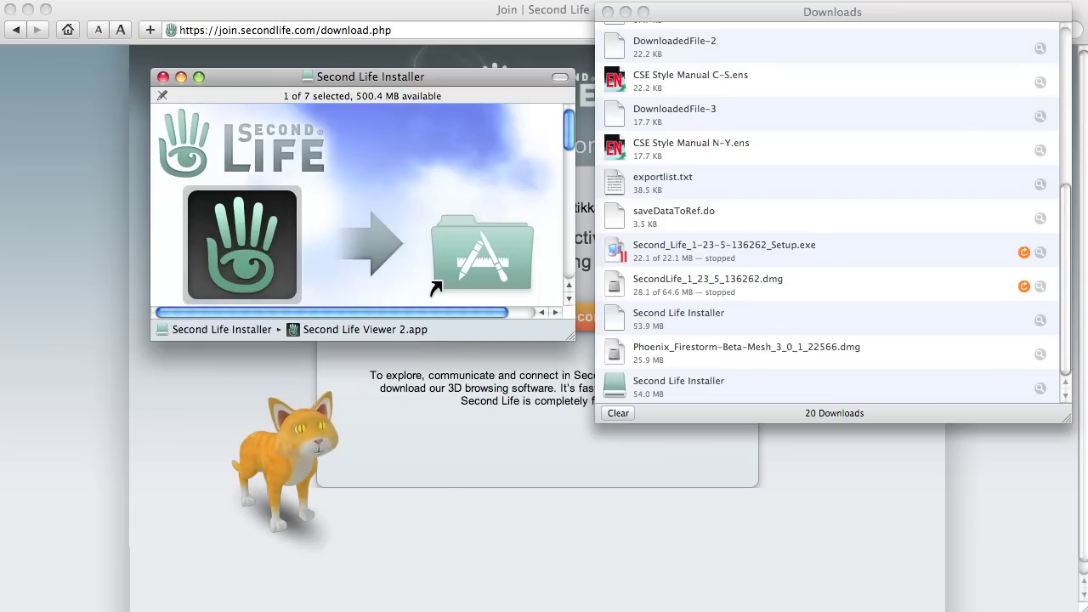
key("super+n")
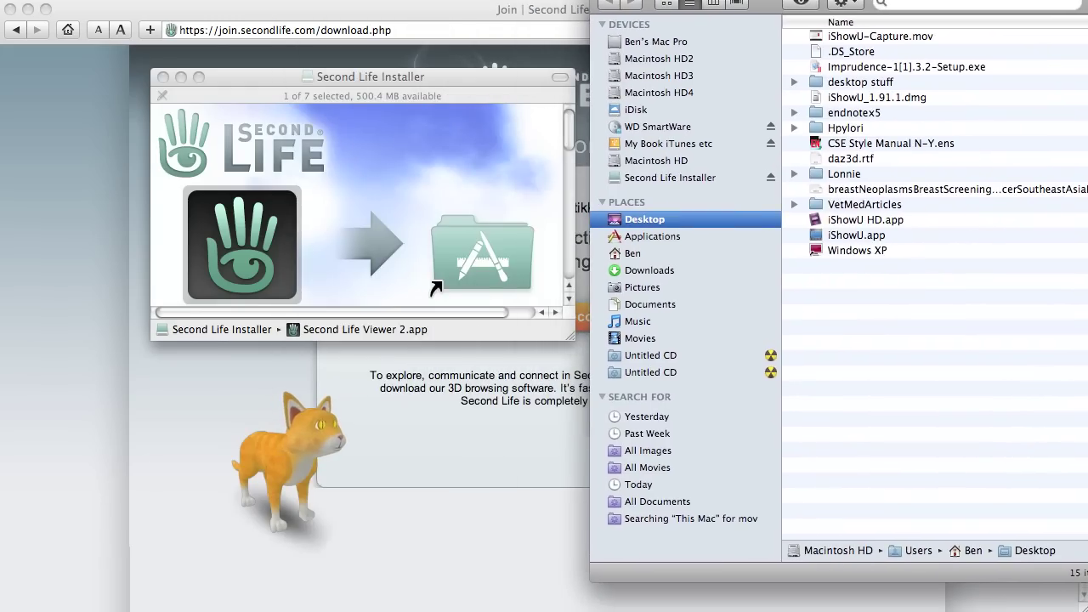
left_click_drag(281, 248, 343, 189)
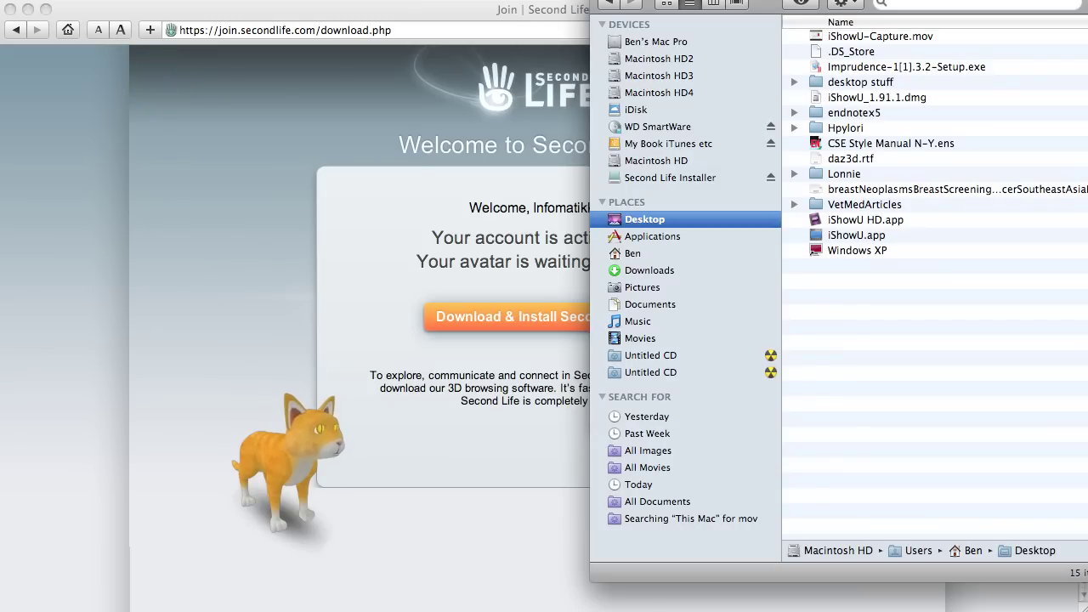
Close the Downloads list and load the secondlife.com home page
key("super+Tab")
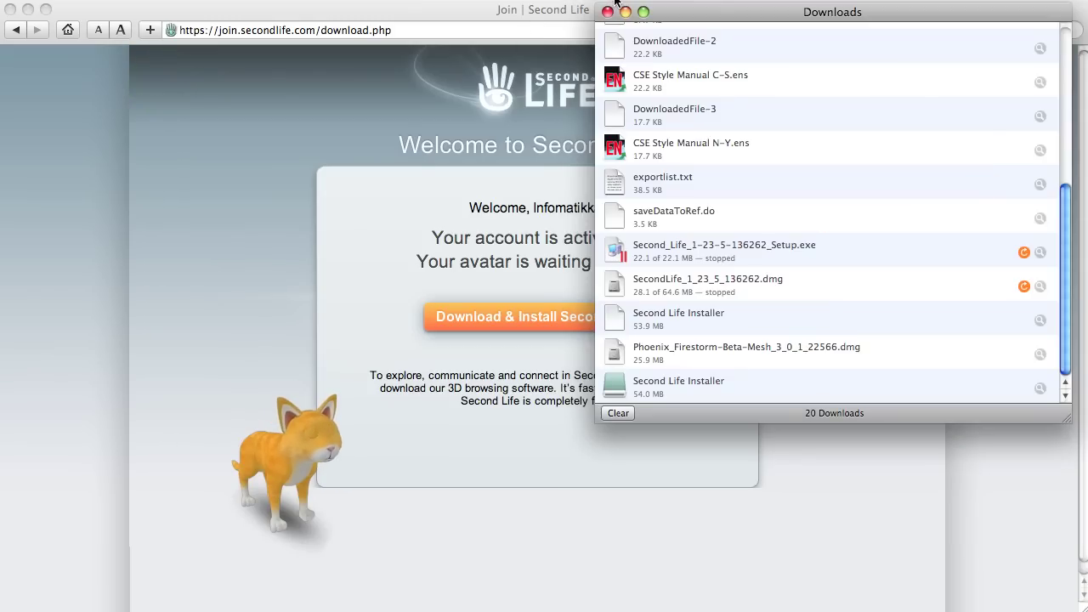
left_click(607, 11)
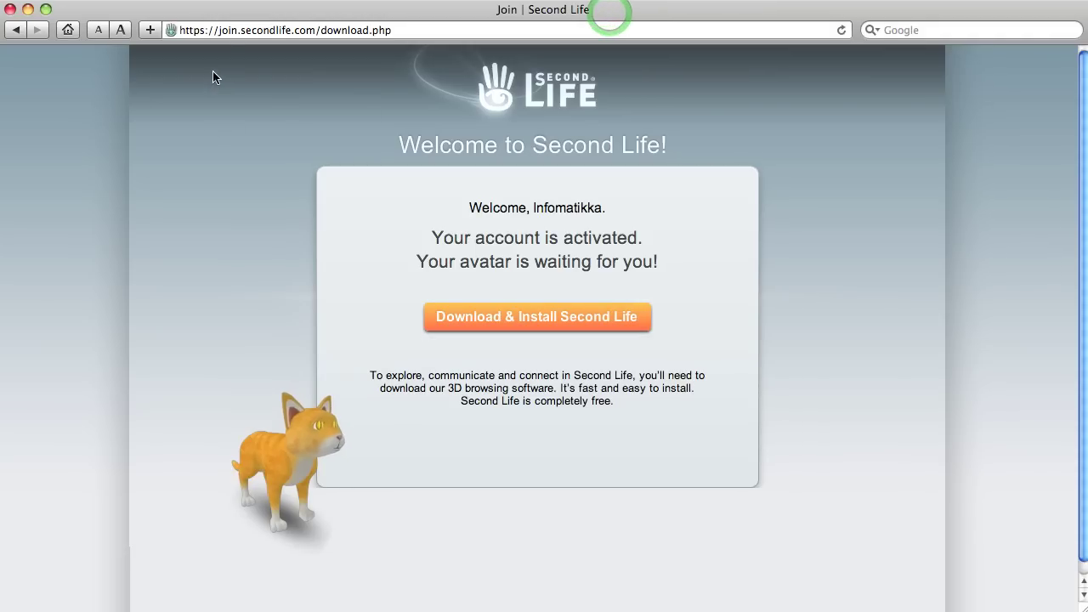
left_click(212, 30)
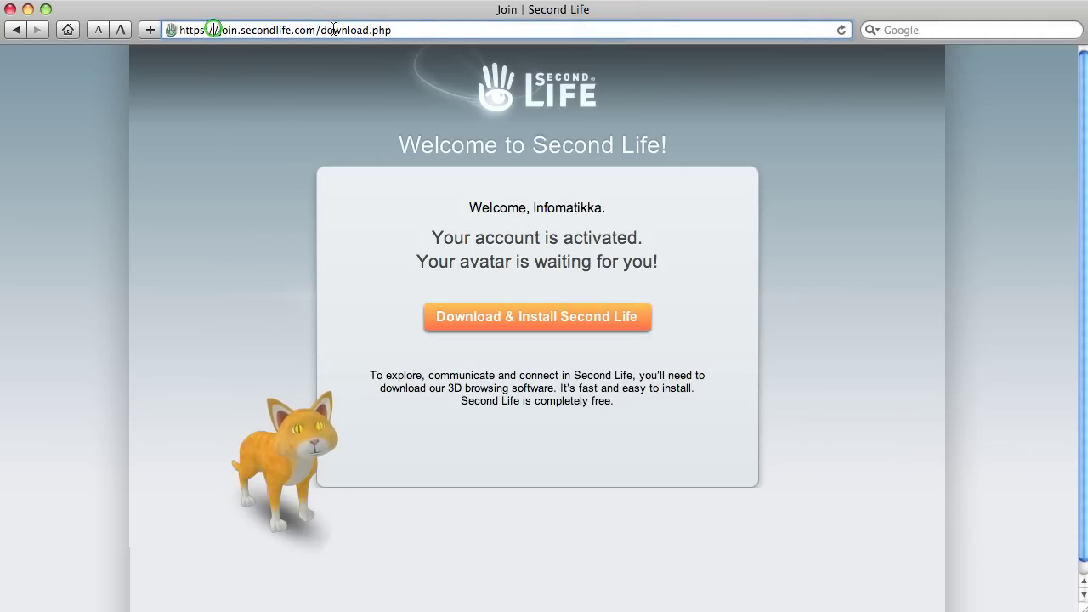
triple_click(426, 30)
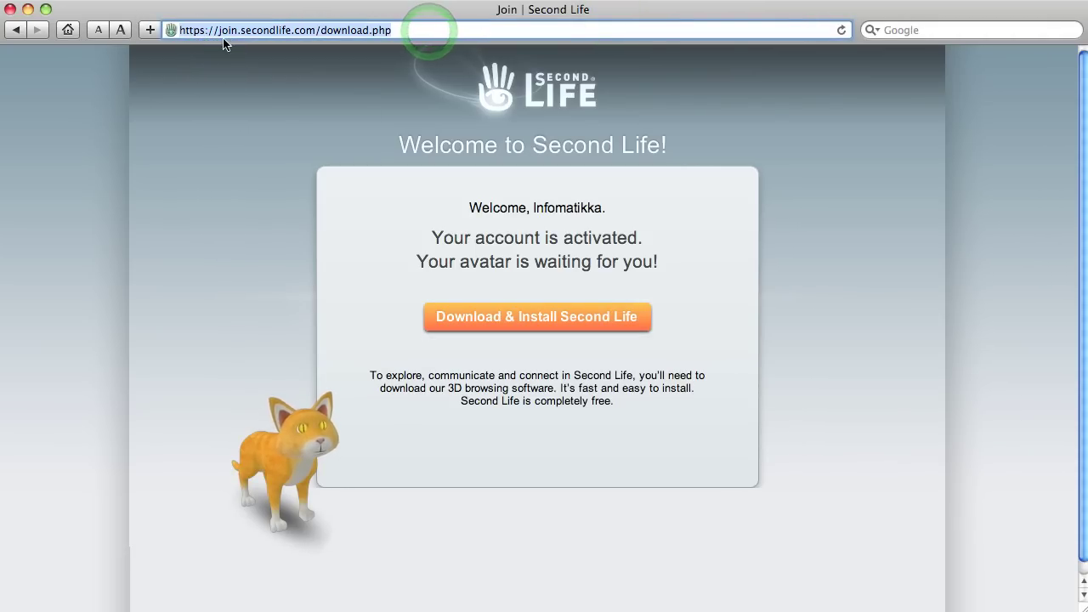
left_click(507, 92)
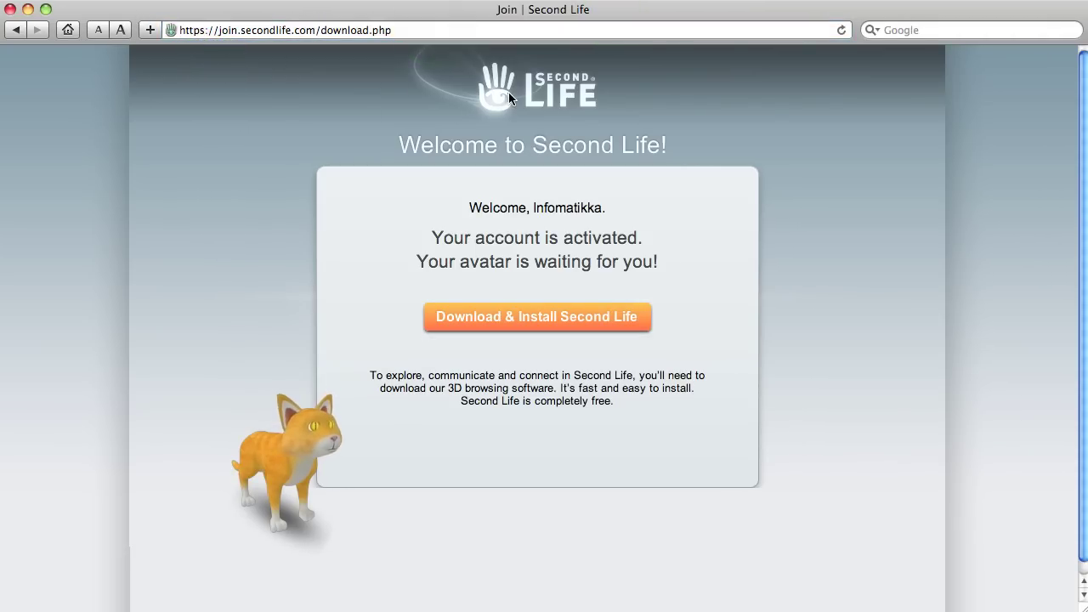
left_click(433, 30)
type("www.")
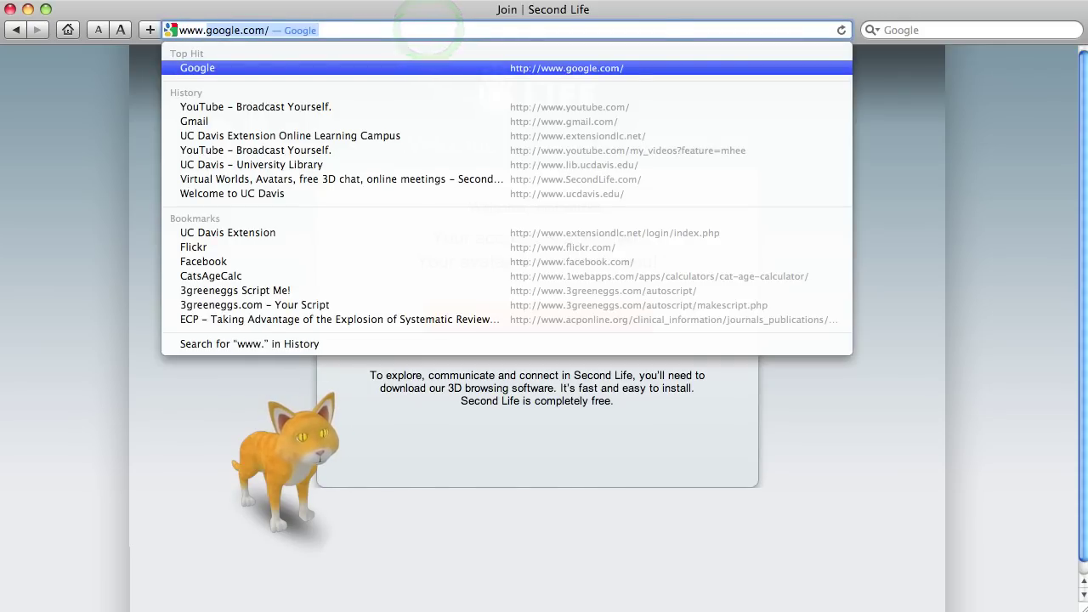
type("secondLif")
key("Return")
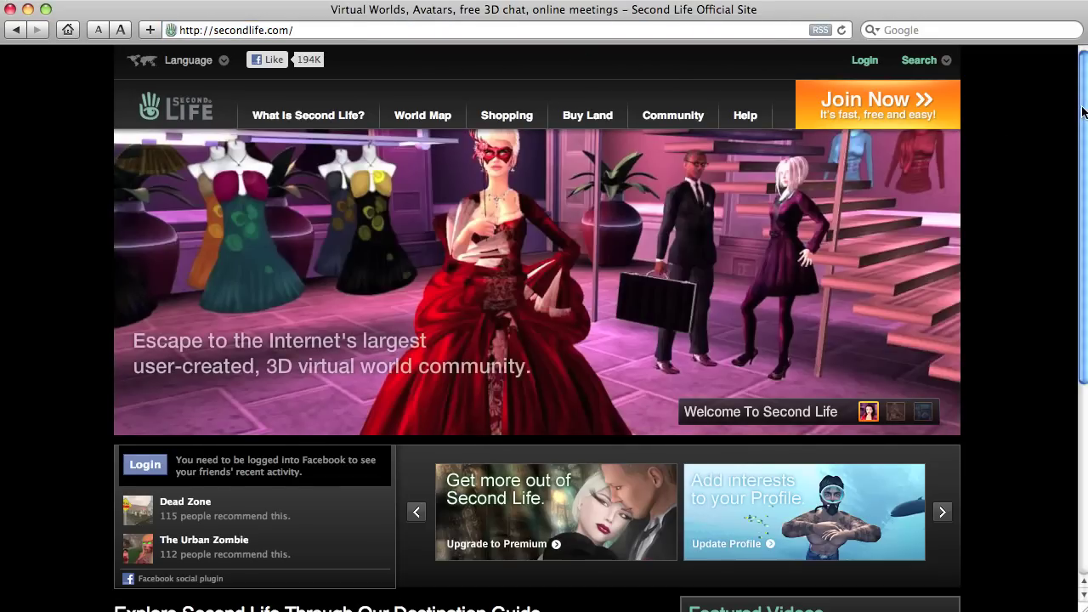
Open the Download Second Life page and scroll down to the More Viewers note
left_click_drag(1084, 112, 1083, 306)
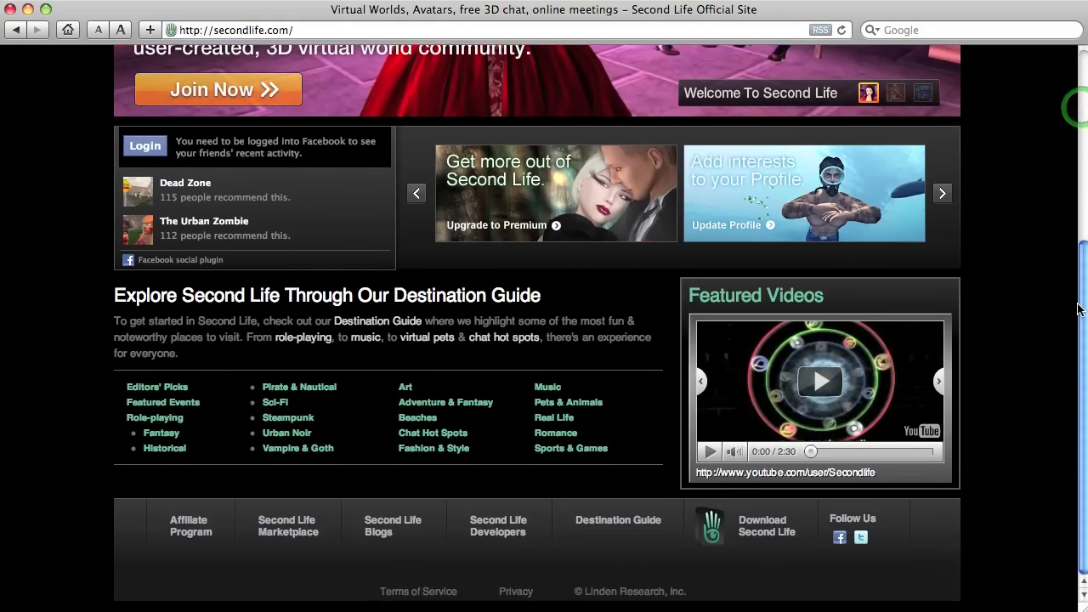
left_click(765, 534)
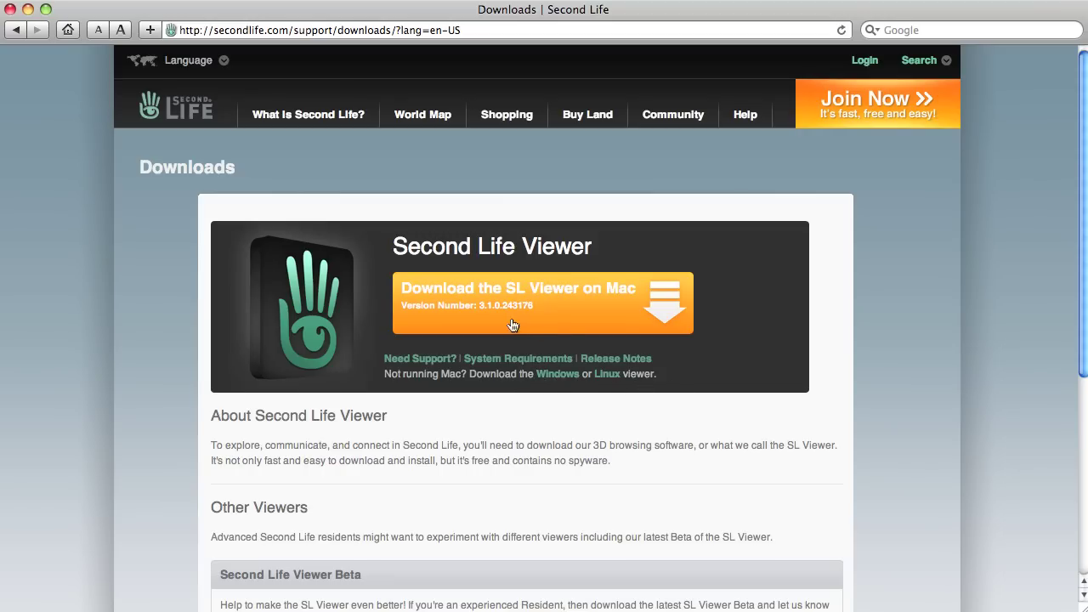
scroll(1078, 238, "down", 5)
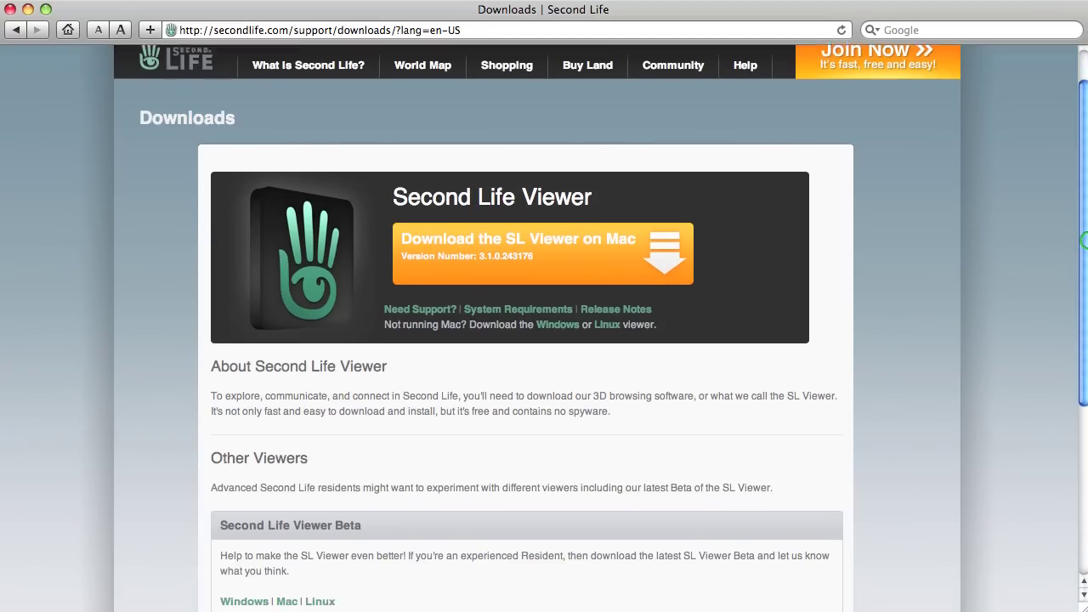
scroll(1078, 238, "down", 2)
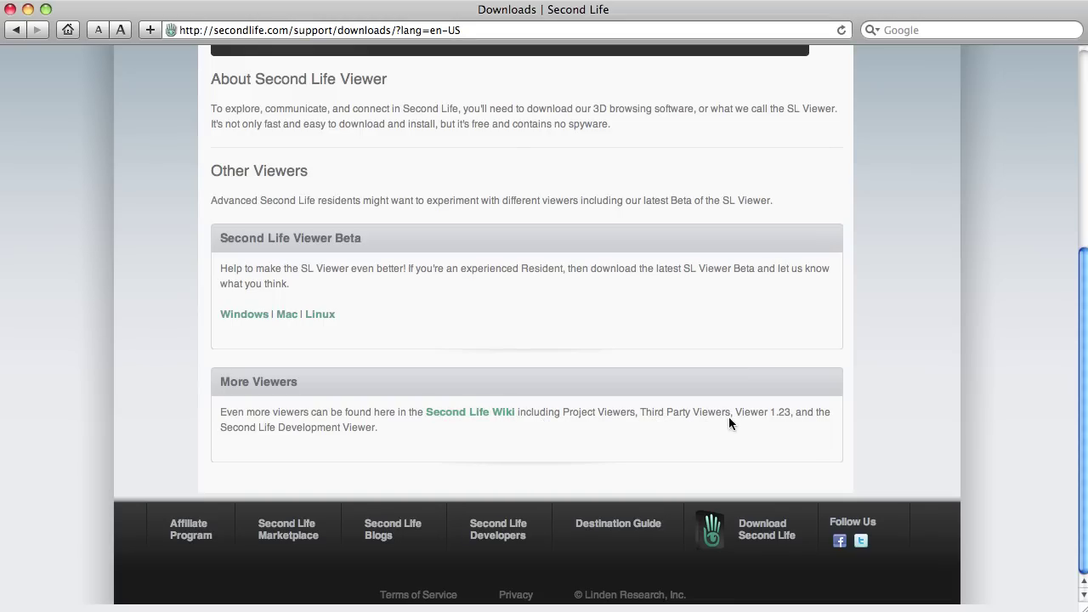
Go from the wiki's alternate viewers list to the Third Party Viewer Directory and pick Imprudence
left_click(439, 414)
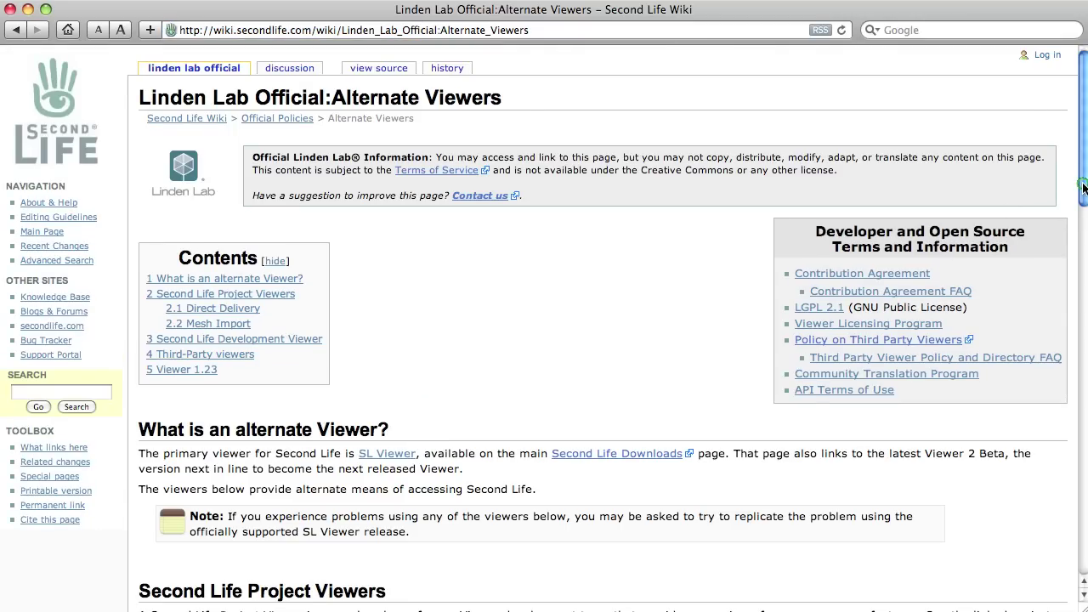
left_click_drag(1083, 187, 1085, 552)
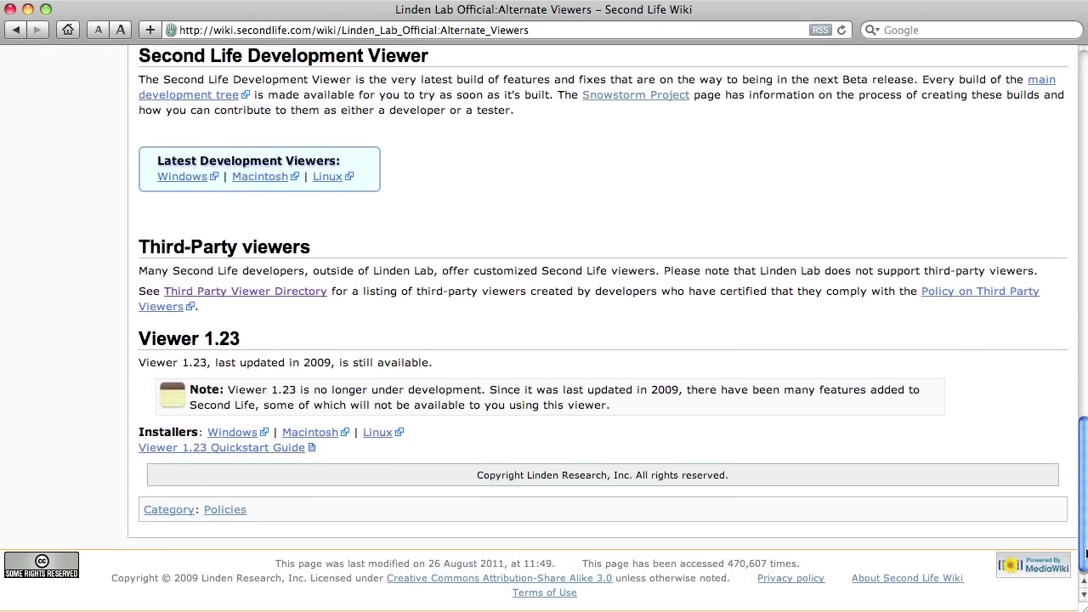
left_click(283, 296)
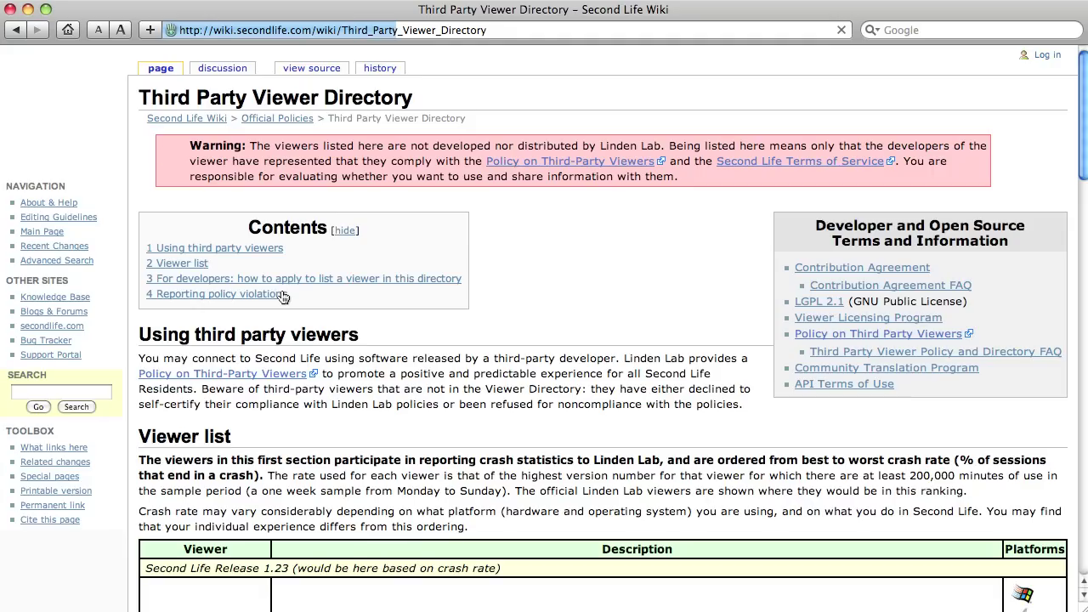
left_click_drag(1078, 162, 1082, 282)
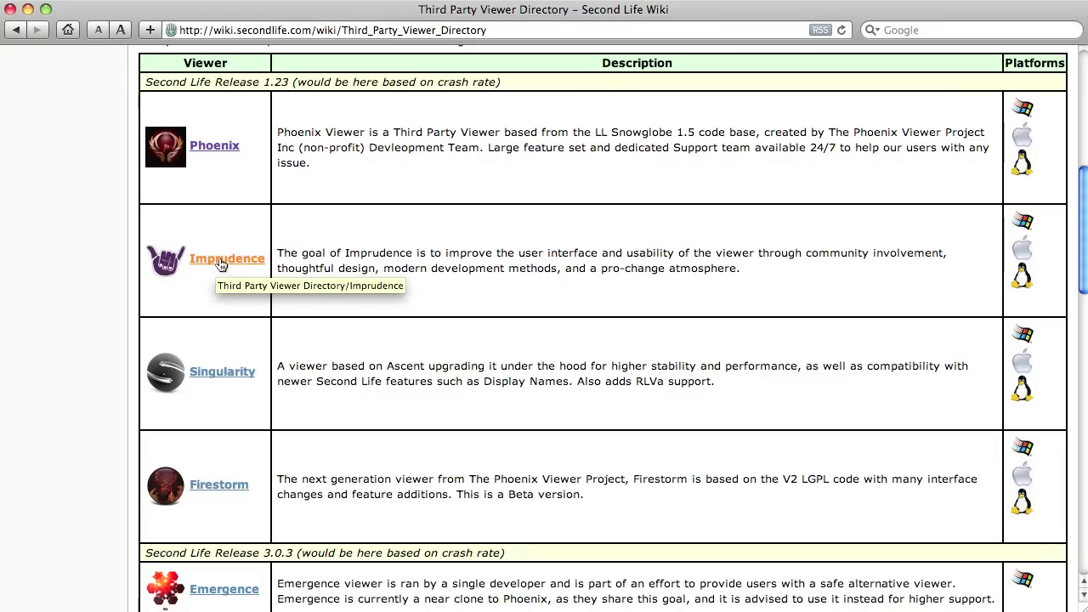
left_click(214, 267)
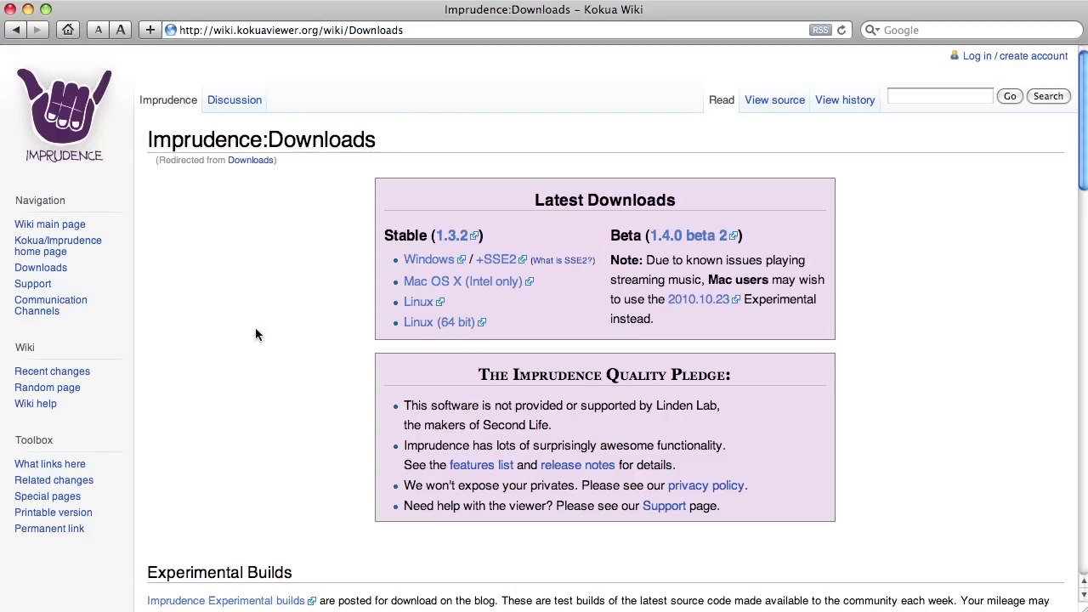
Open the 2010.10.23 Experimental release post and download its Intel Mac build
left_click(669, 306)
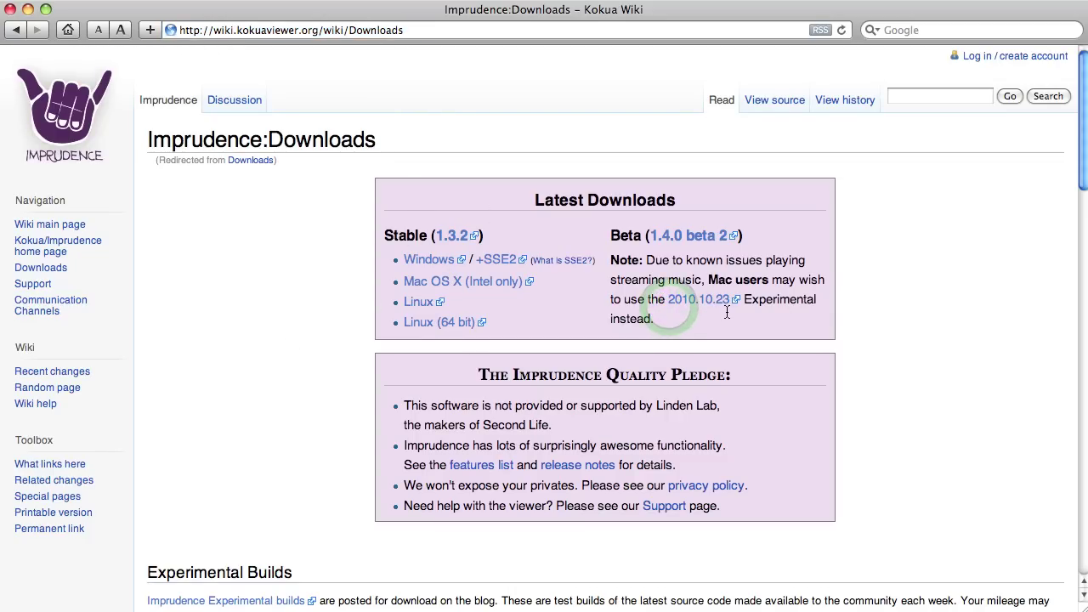
left_click(443, 259)
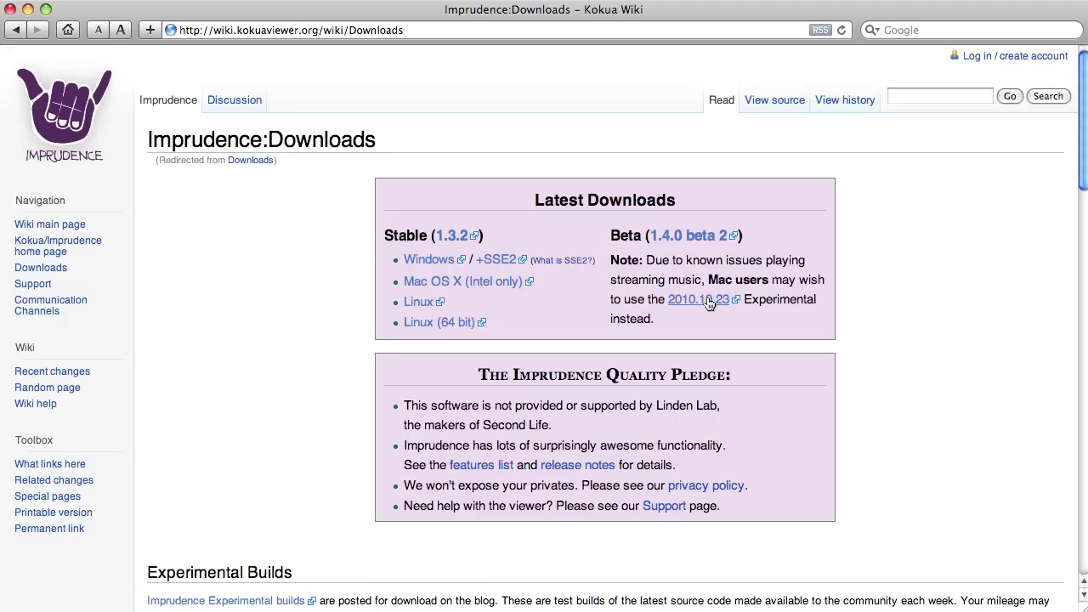
left_click(707, 305)
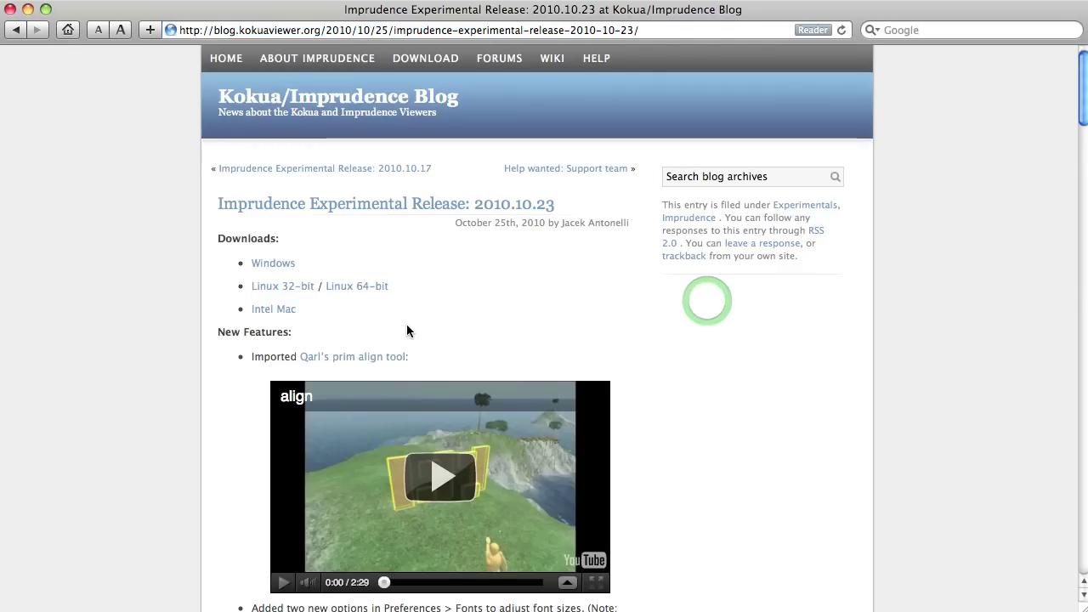
left_click(276, 311)
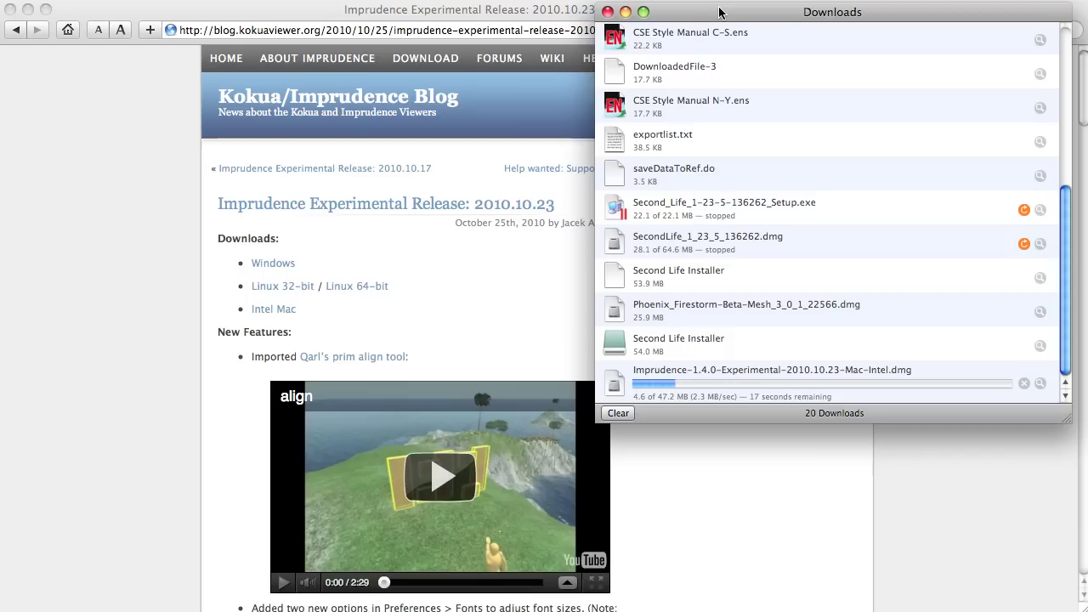
Let the 47.2 MB Imprudence Experimental dmg download and mount, then minimize the Downloads list
left_click_drag(721, 11, 701, 37)
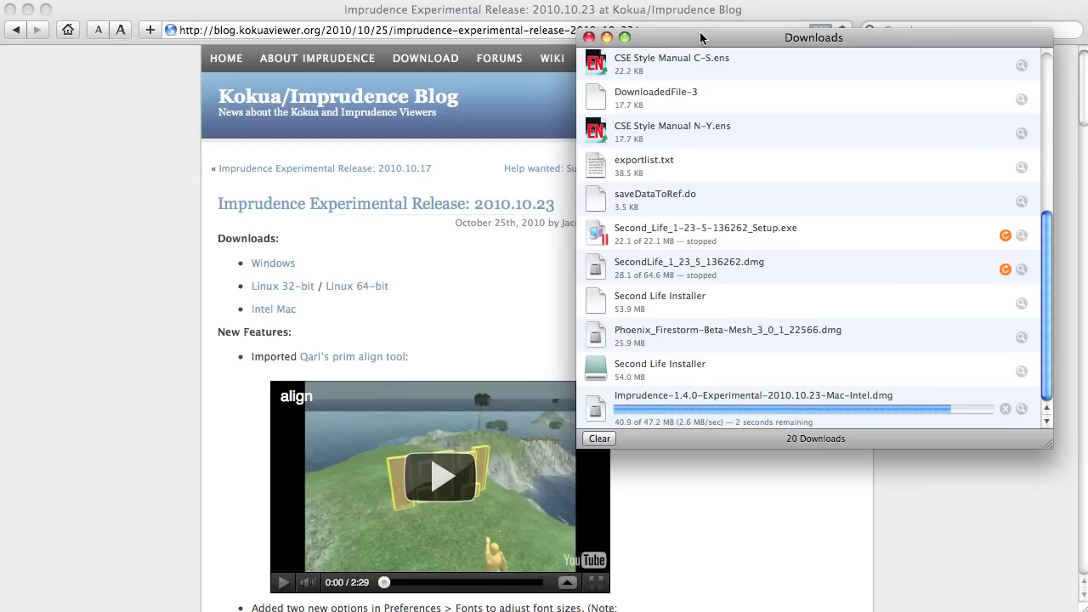
left_click(1048, 293)
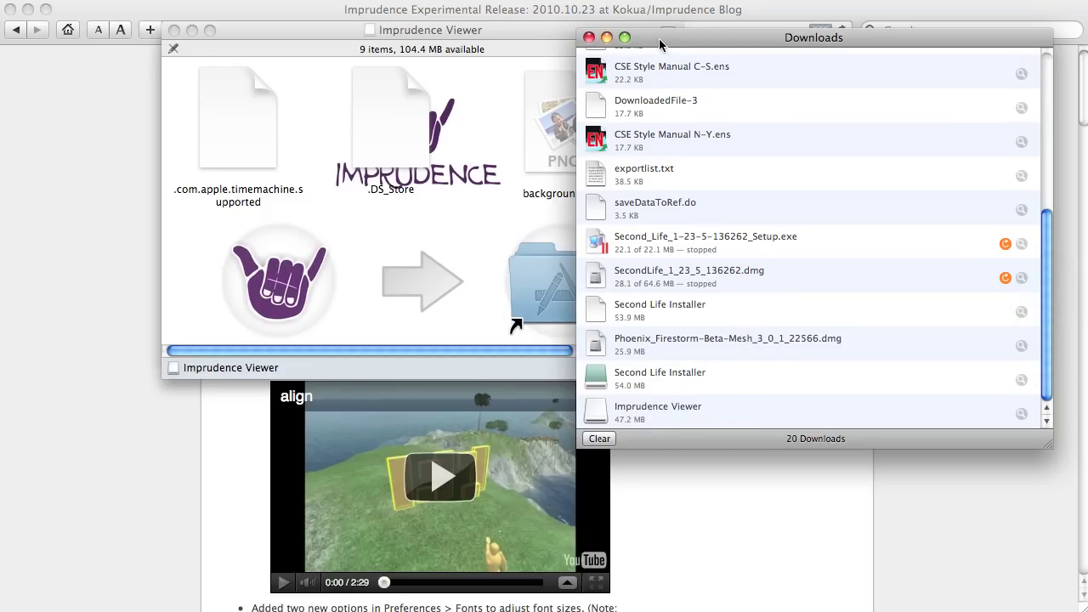
left_click(606, 38)
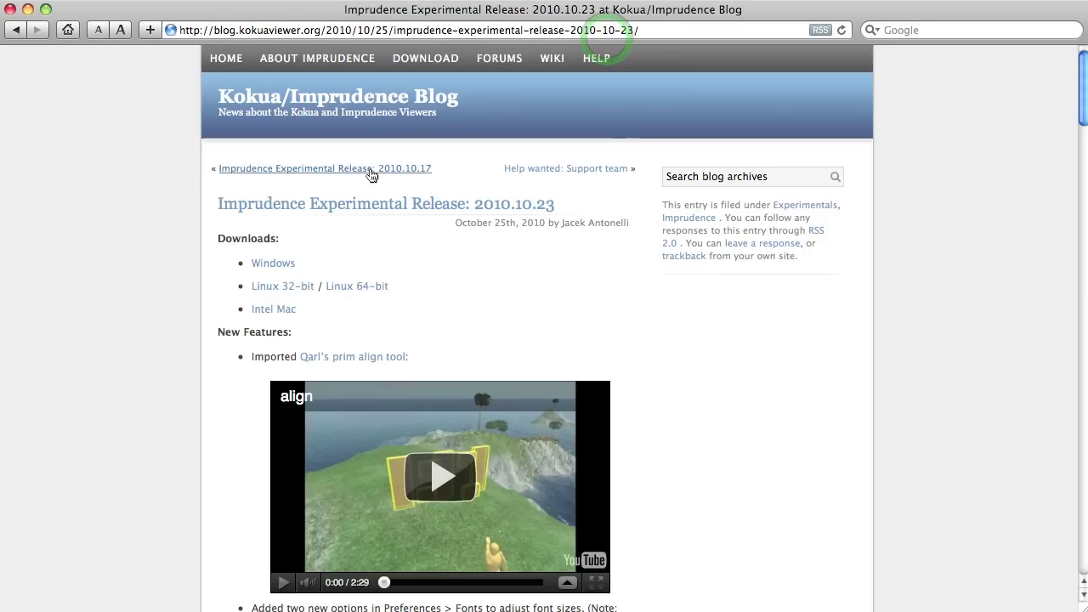
Minimize both Safari windows, enlarge the Imprudence Viewer disk window, and bring up the Desktop window
left_click(28, 8)
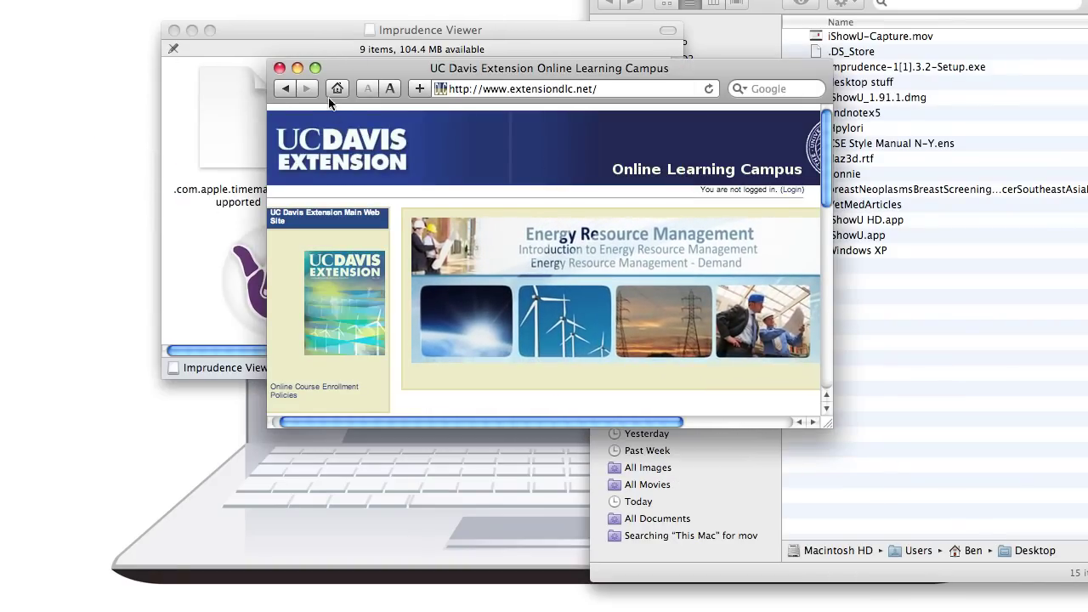
left_click(298, 68)
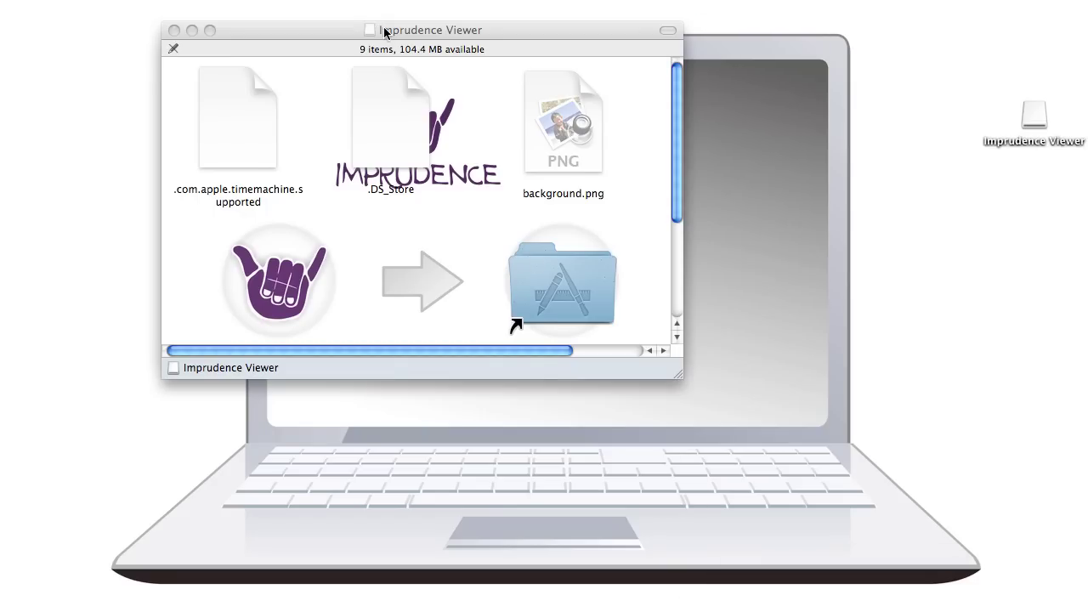
left_click_drag(384, 32, 489, 69)
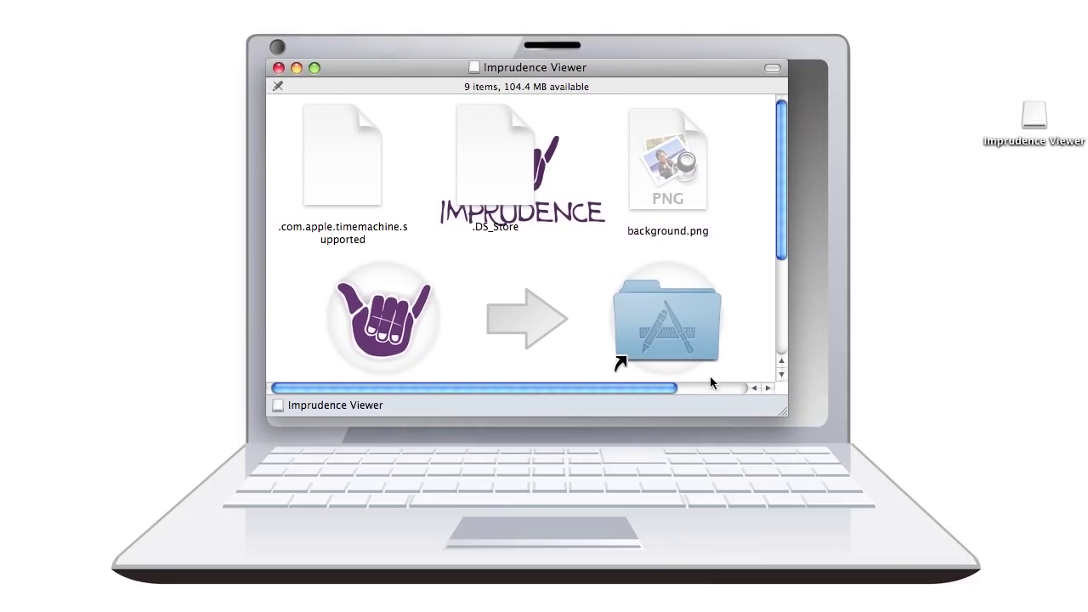
left_click_drag(783, 405, 834, 426)
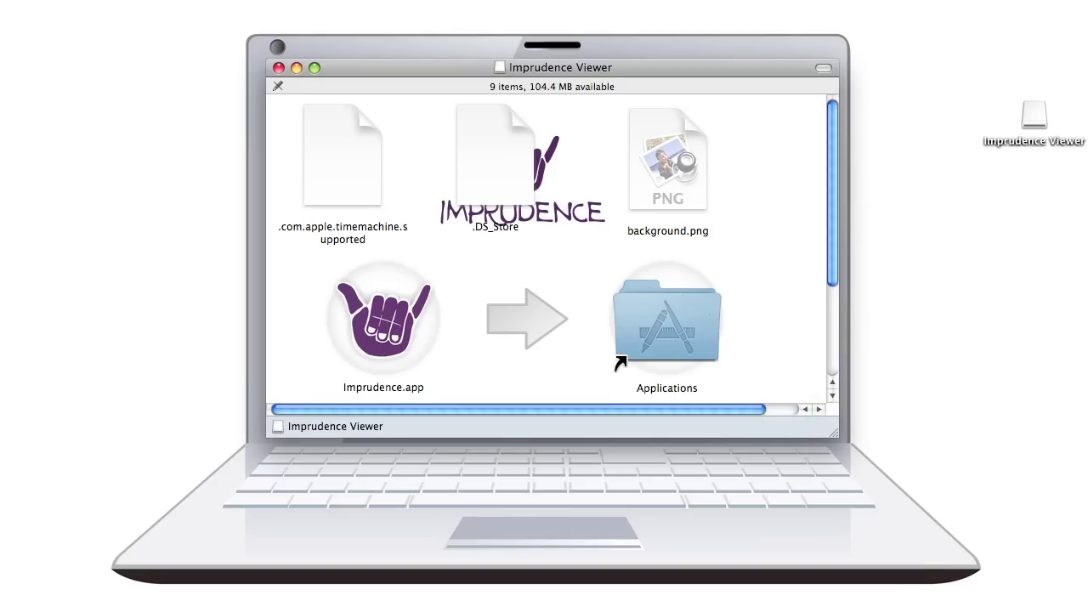
left_click_drag(990, 607, 921, 20)
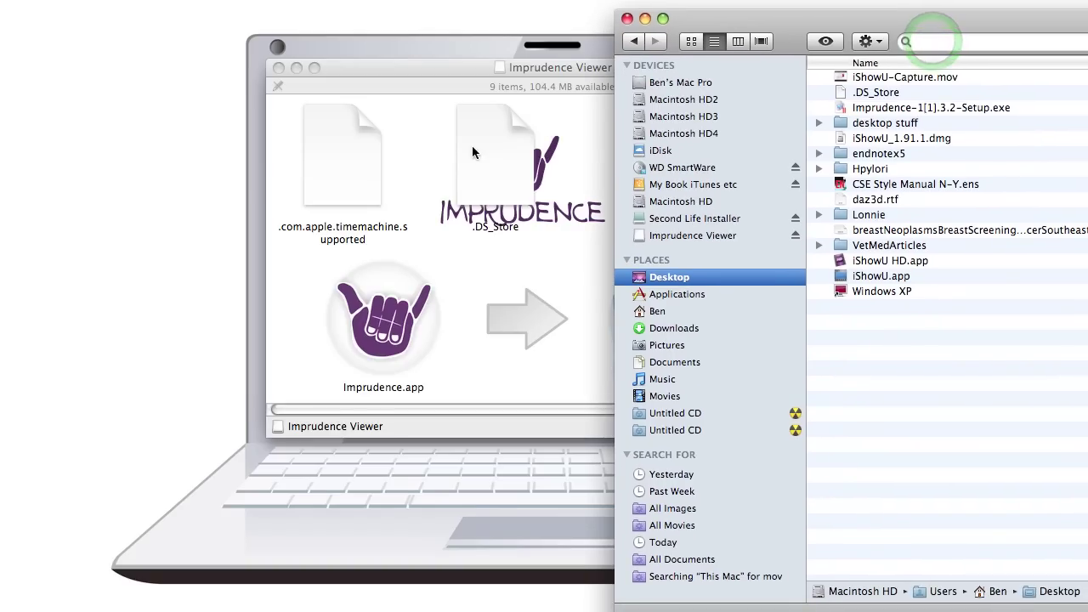
Drag Imprudence.app onto Applications but stop rather than replace the existing copy
left_click_drag(395, 319, 415, 293)
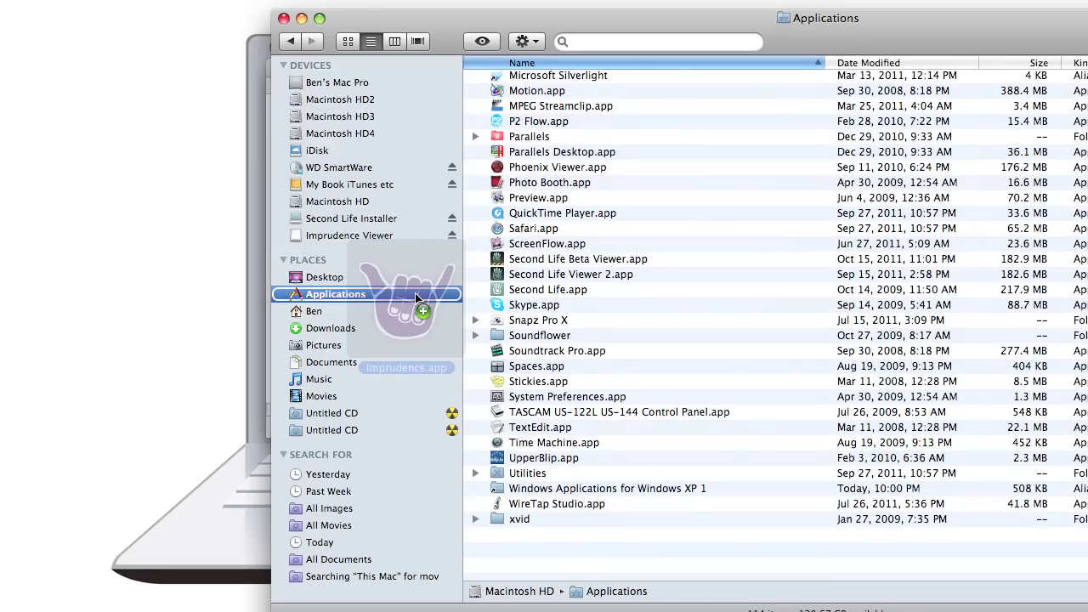
left_click_drag(415, 293, 761, 311)
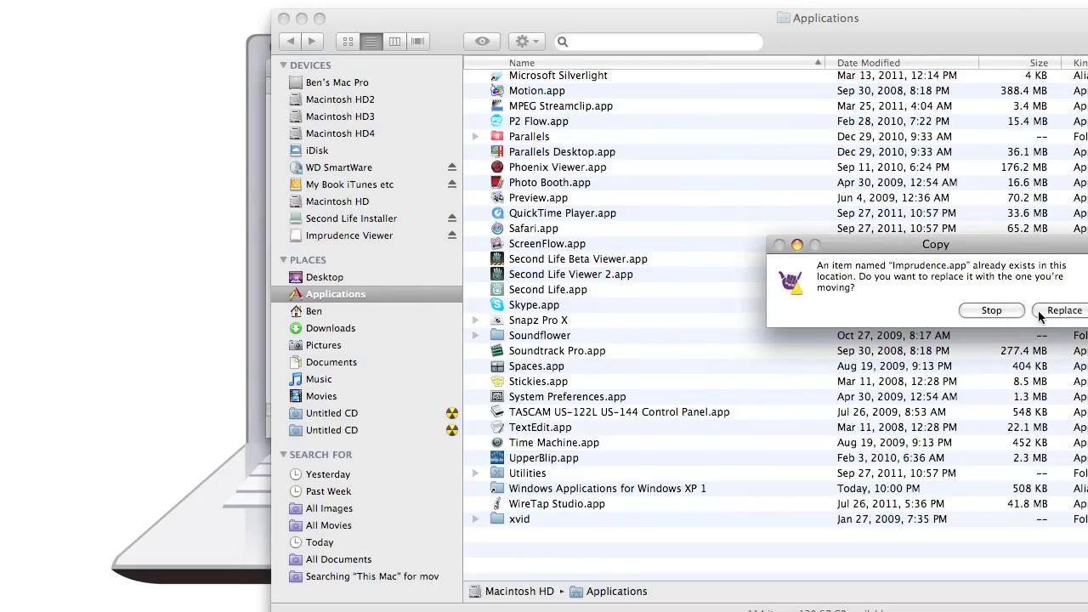
left_click(990, 310)
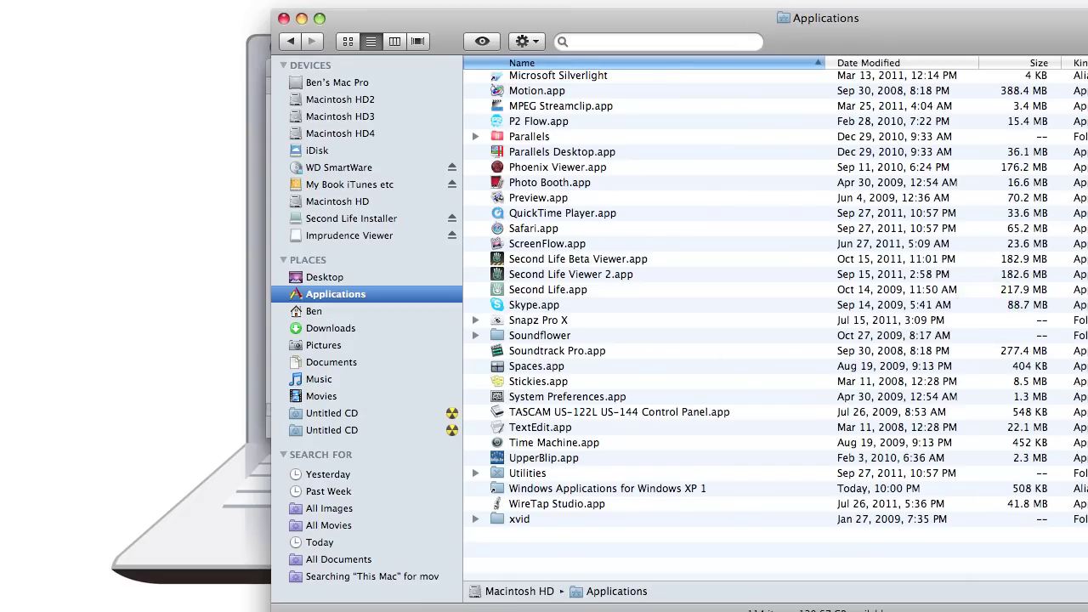
Launch Imprudence.app from the Applications folder
scroll(918, 272, "up", 5)
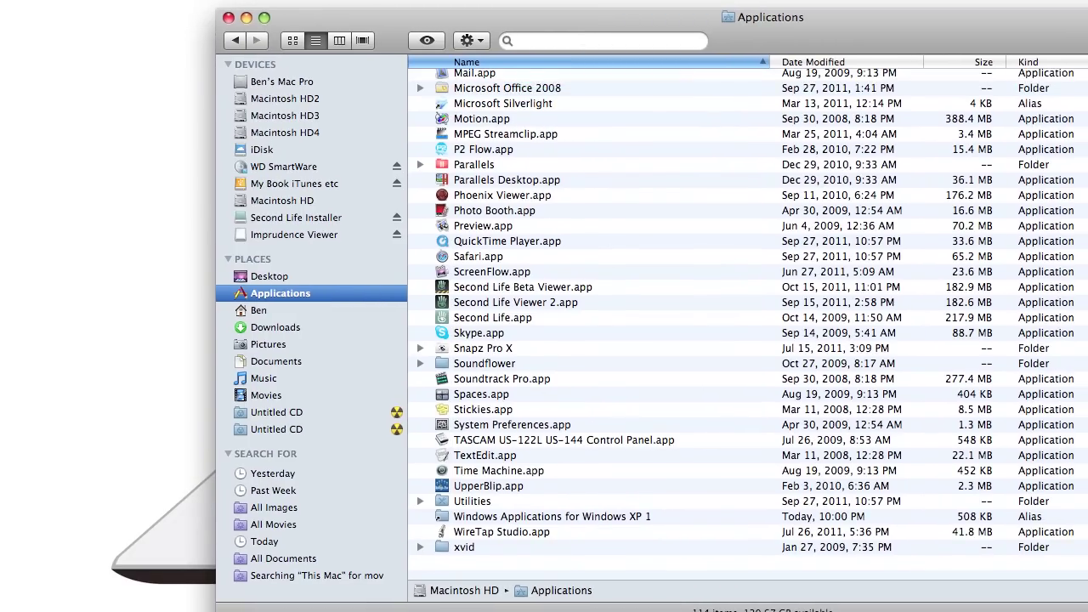
left_click(521, 153)
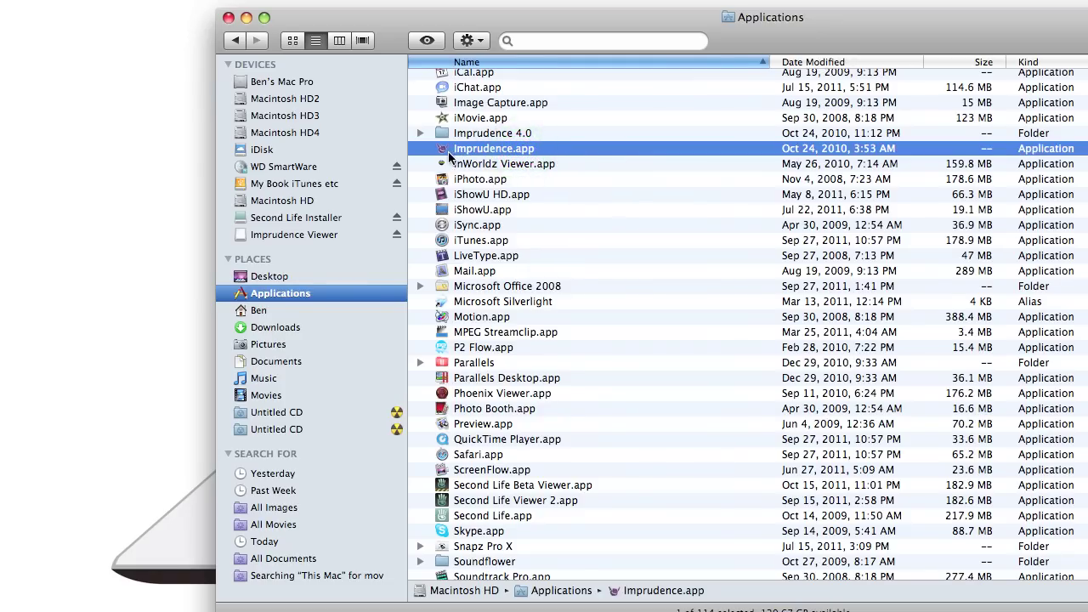
left_click(557, 149)
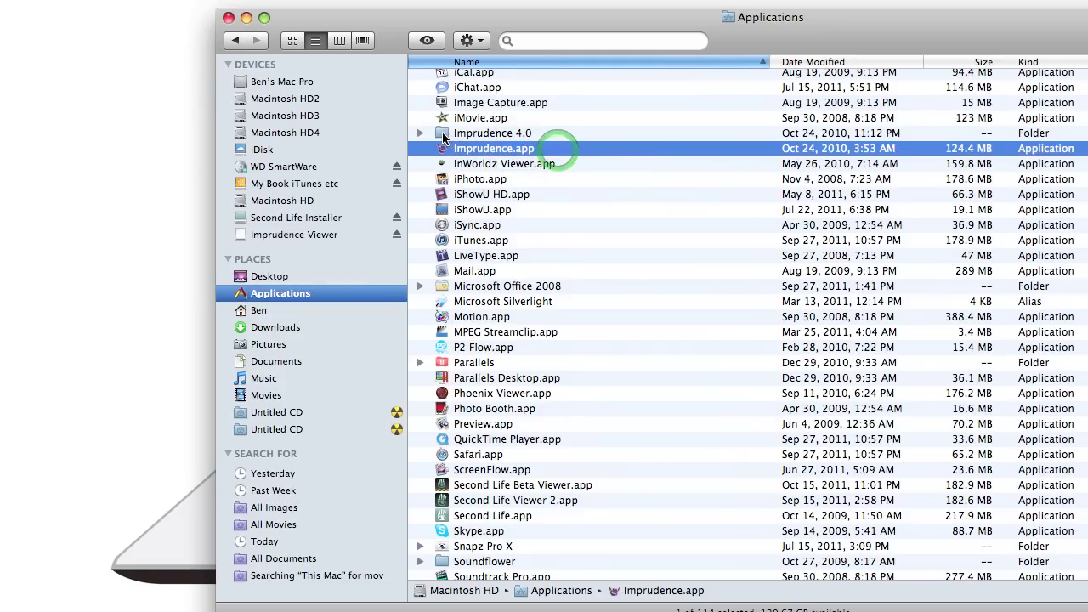
double_click(442, 133)
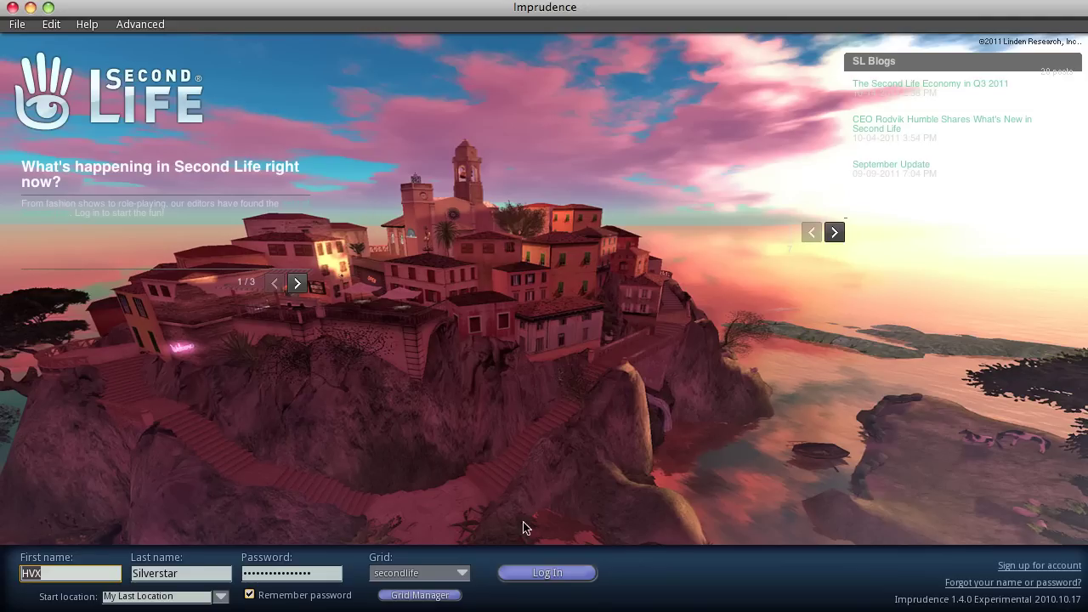
Choose secondlife from the login screen's Grid dropdown
left_click(460, 574)
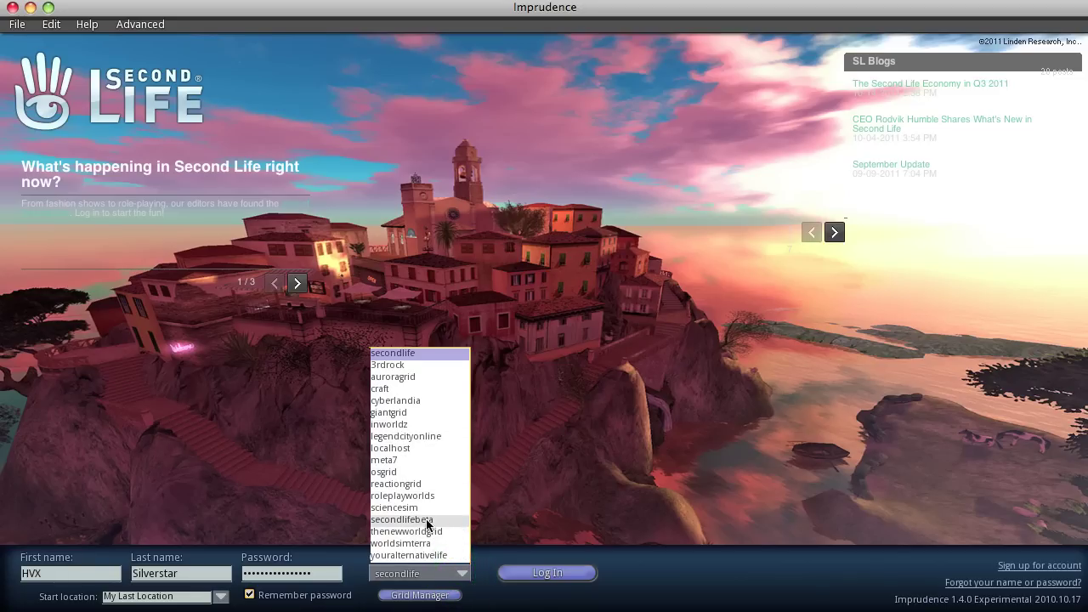
left_click(426, 353)
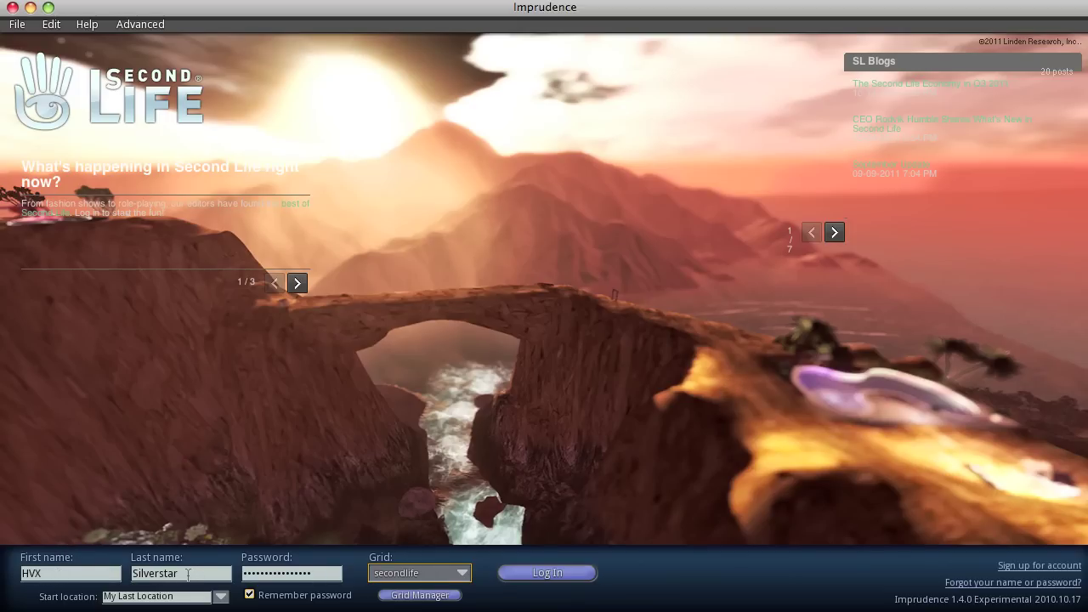
Replace the First name and Last name fields with the other avatar's names
left_click(57, 573)
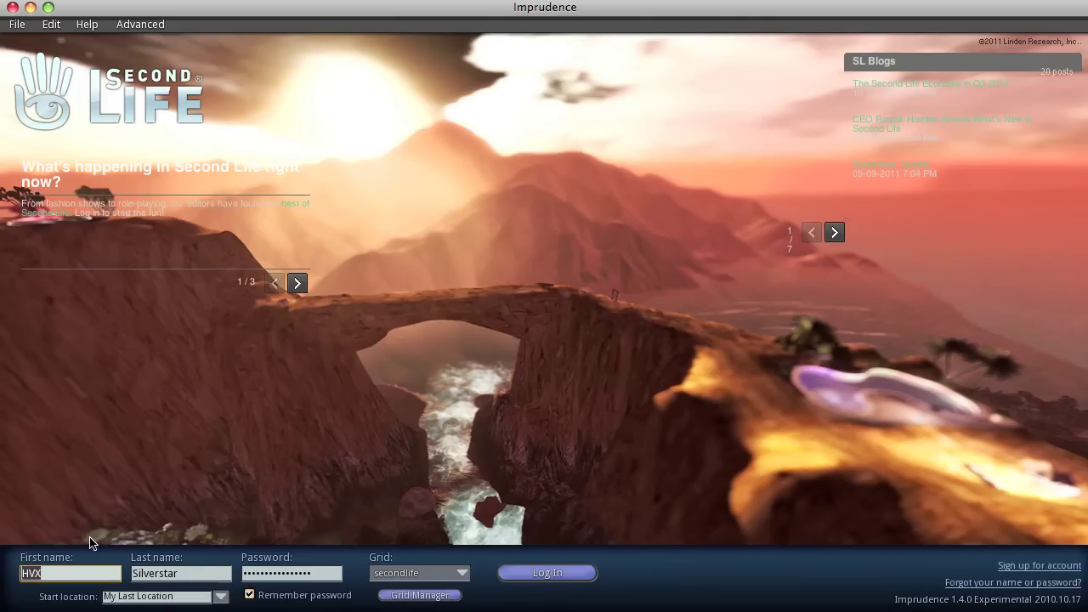
key("BackSpace")
type("Informatikka")
left_click(188, 573)
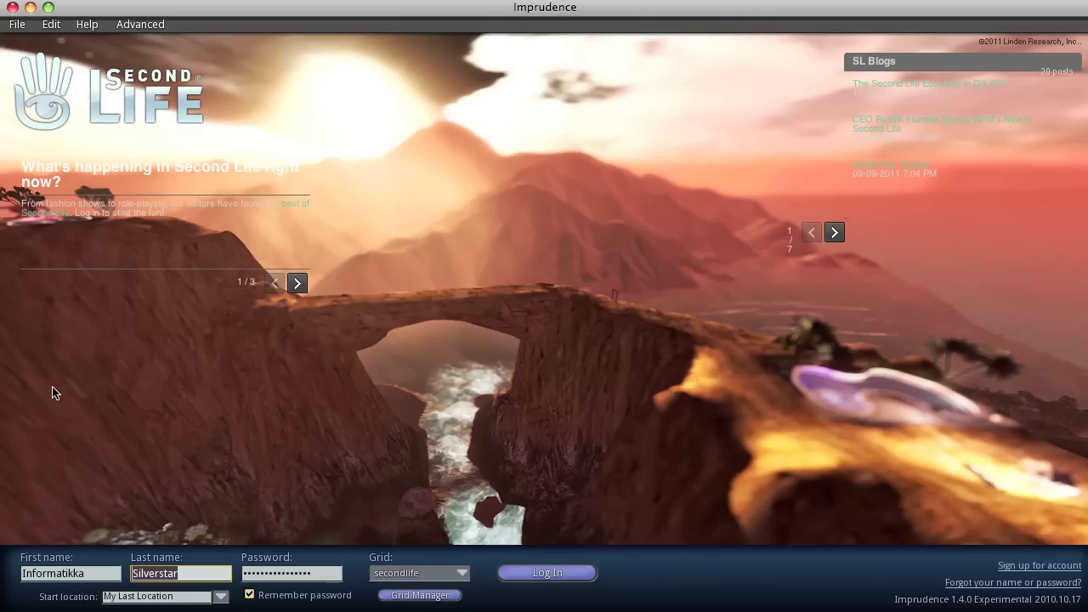
double_click(190, 574)
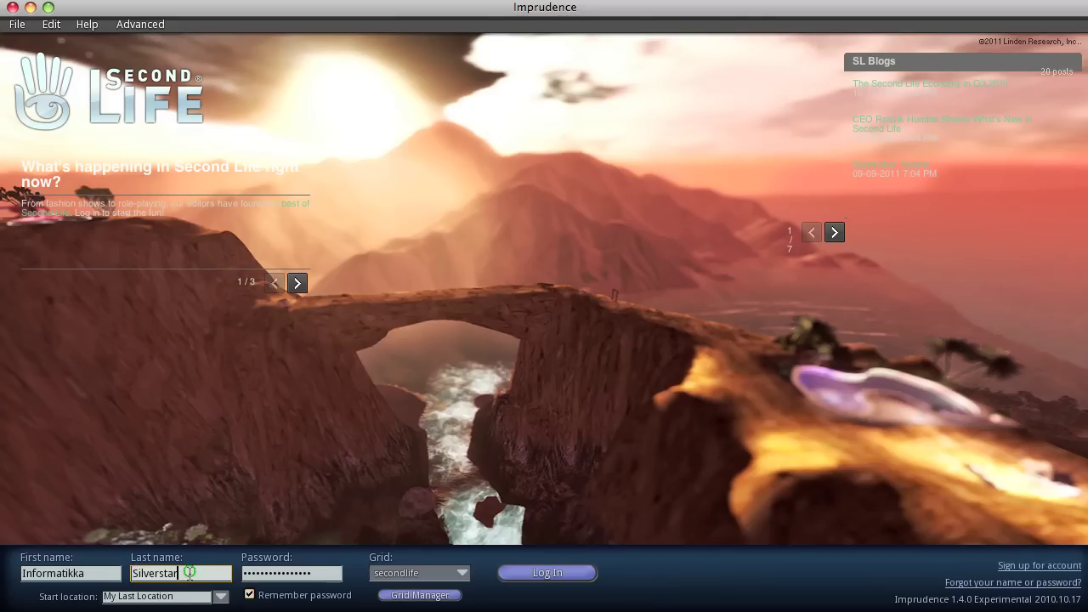
type("Resident")
Enter the account password and reselect the secondlife grid
left_click(320, 575)
type("••")
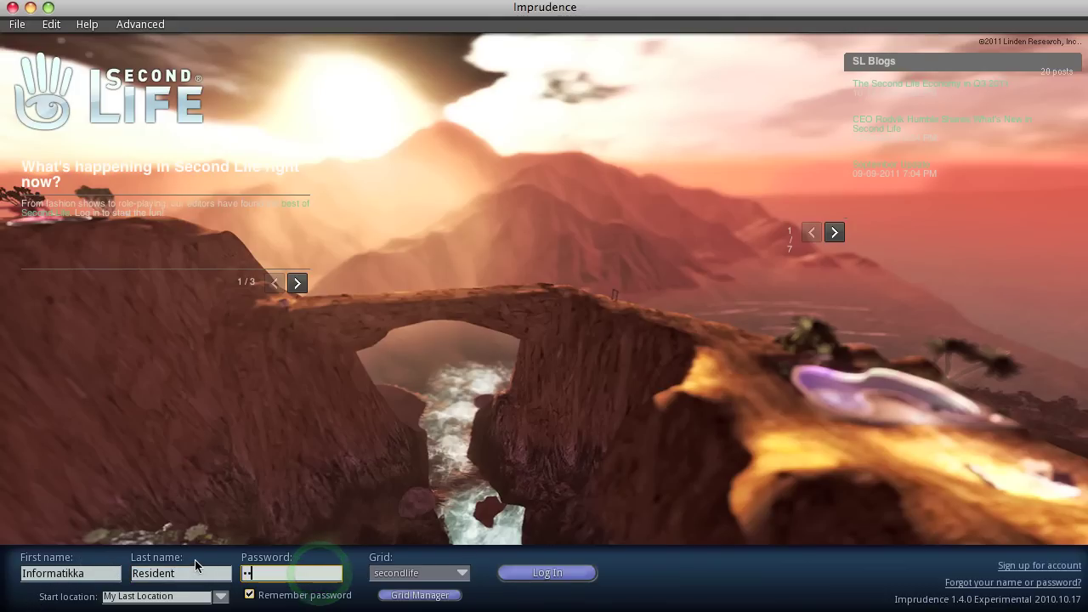
type("••••••")
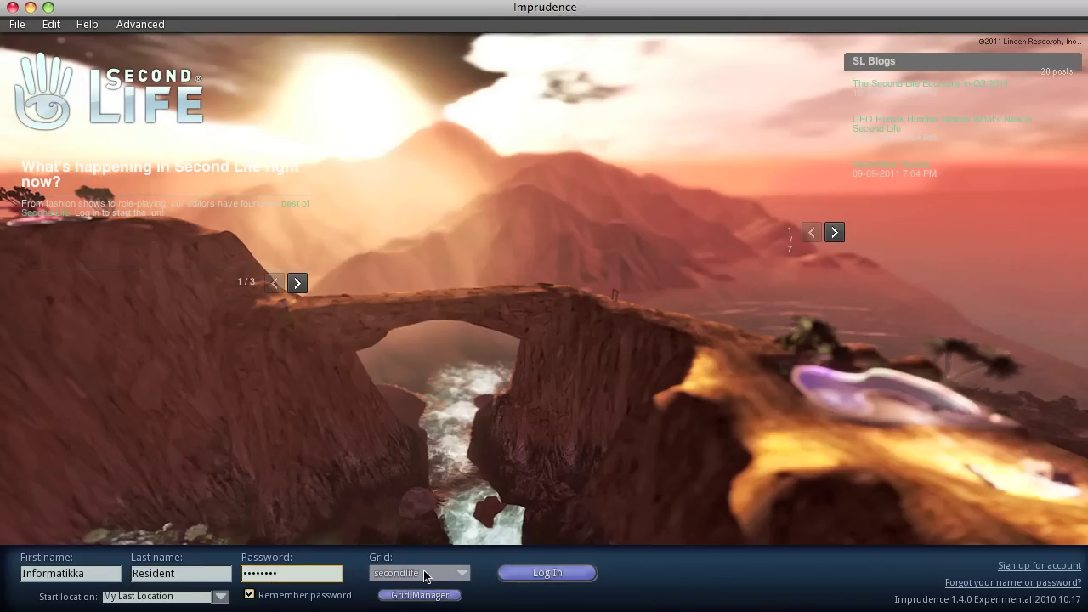
left_click(461, 573)
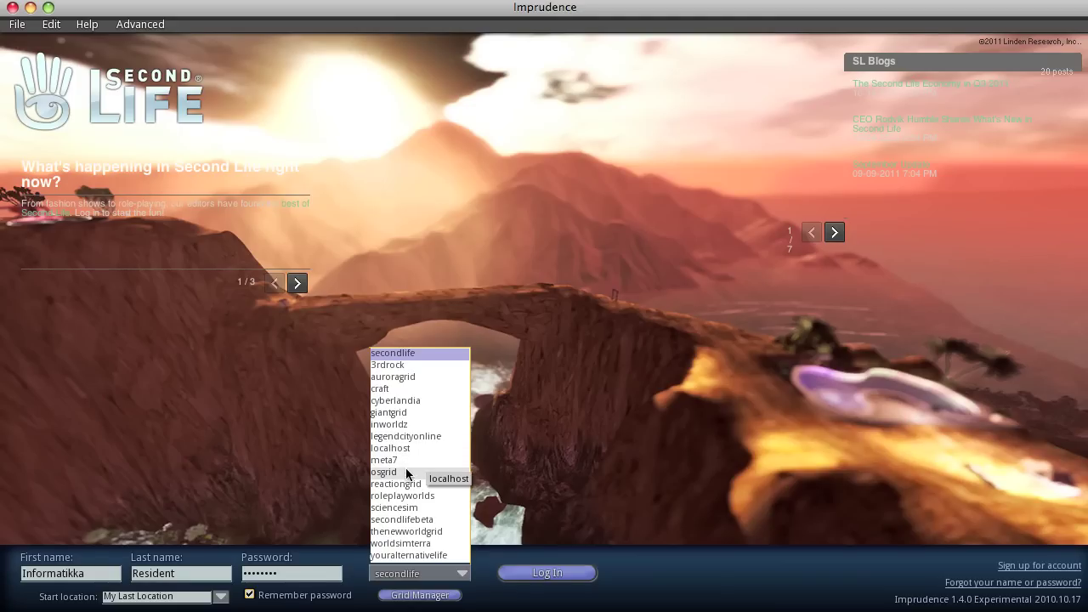
left_click(411, 353)
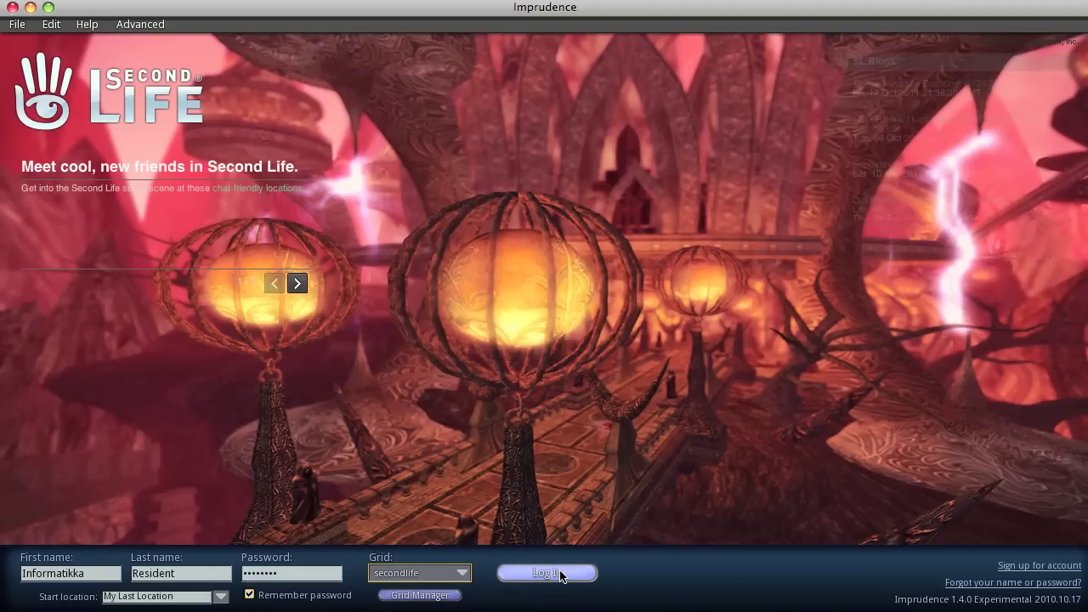
Attempt login, dismiss the failure message, retype the password and retry
left_click(547, 573)
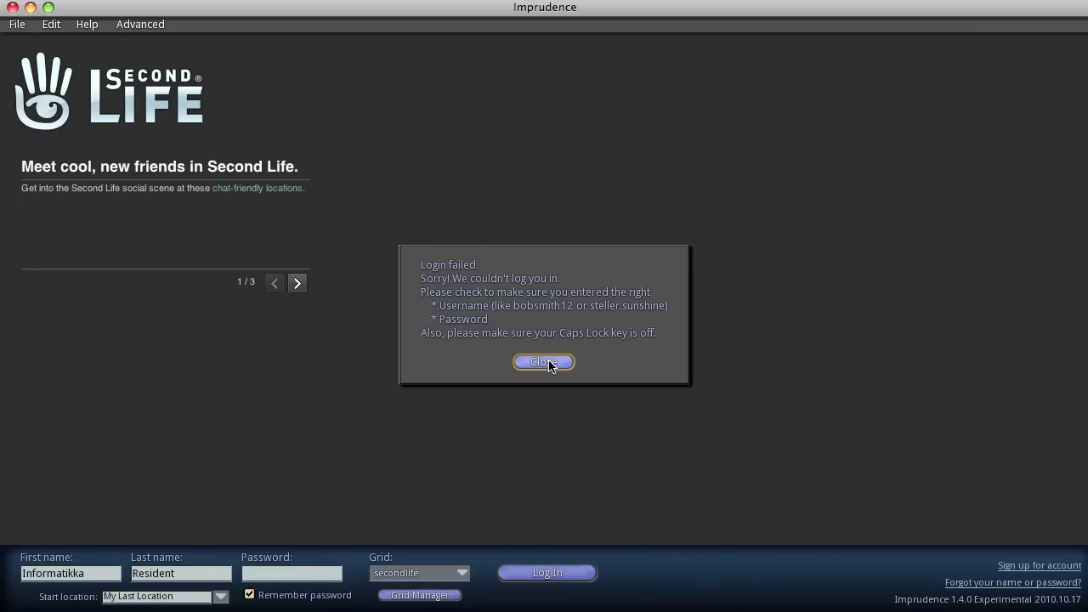
left_click(548, 363)
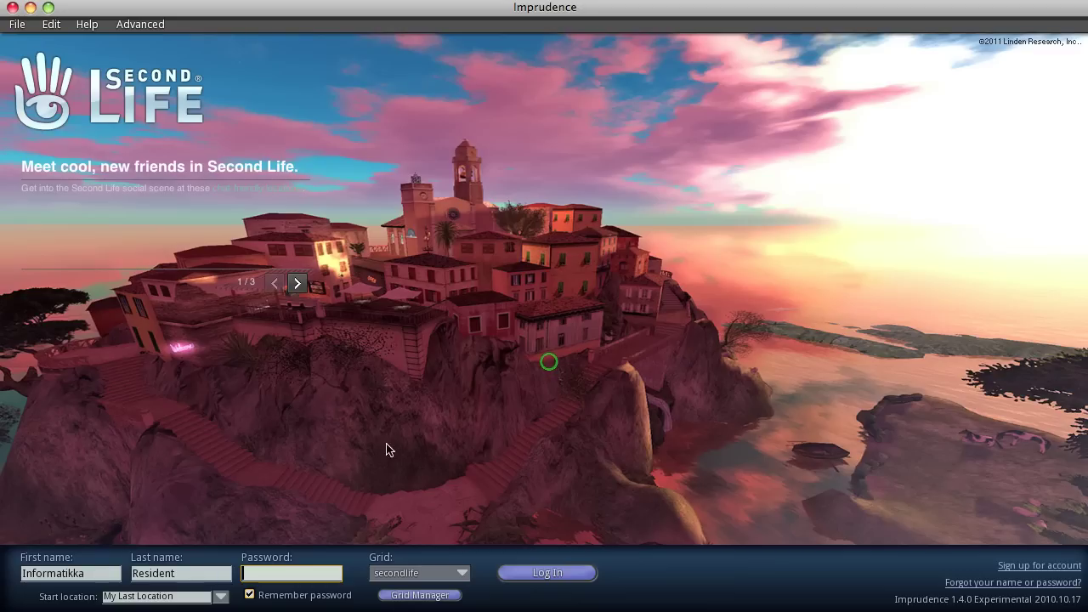
left_click(301, 576)
type("*****")
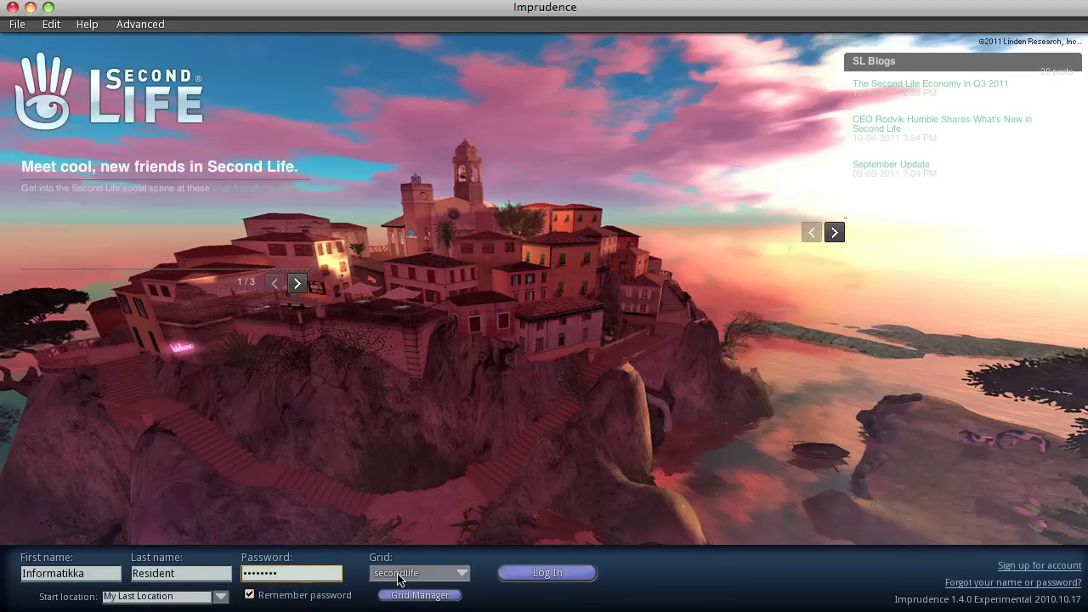
left_click(520, 580)
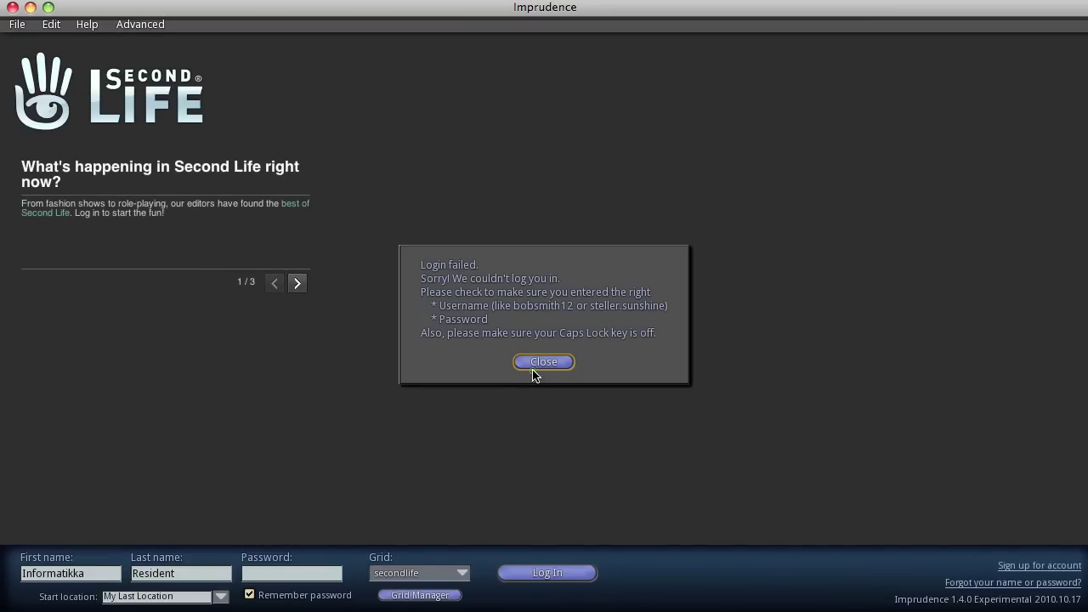
After a second failure, correct the first name and password and log in successfully
left_click(543, 362)
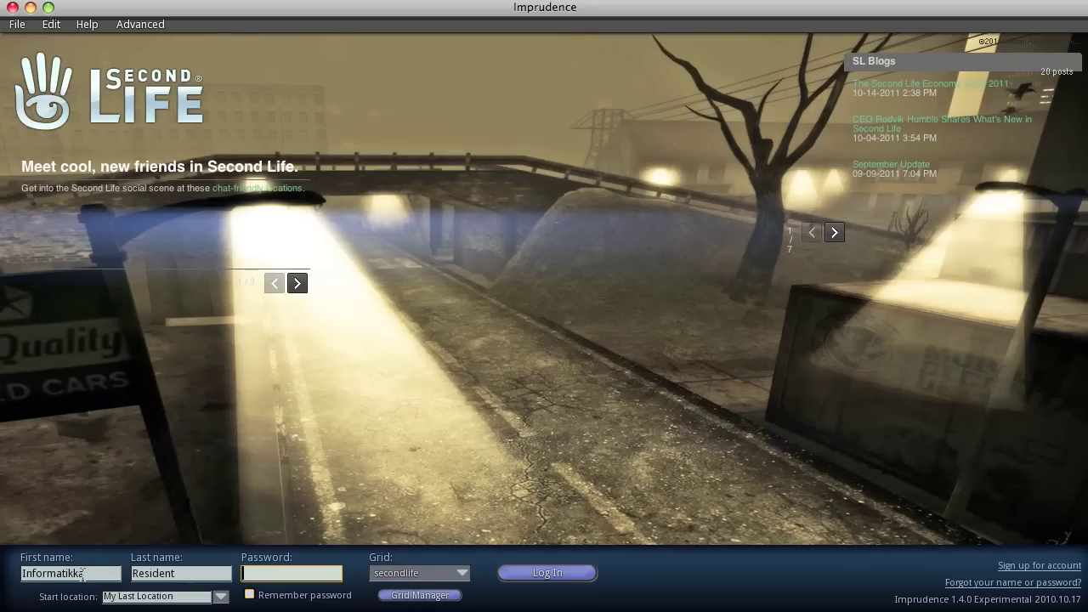
left_click(83, 575)
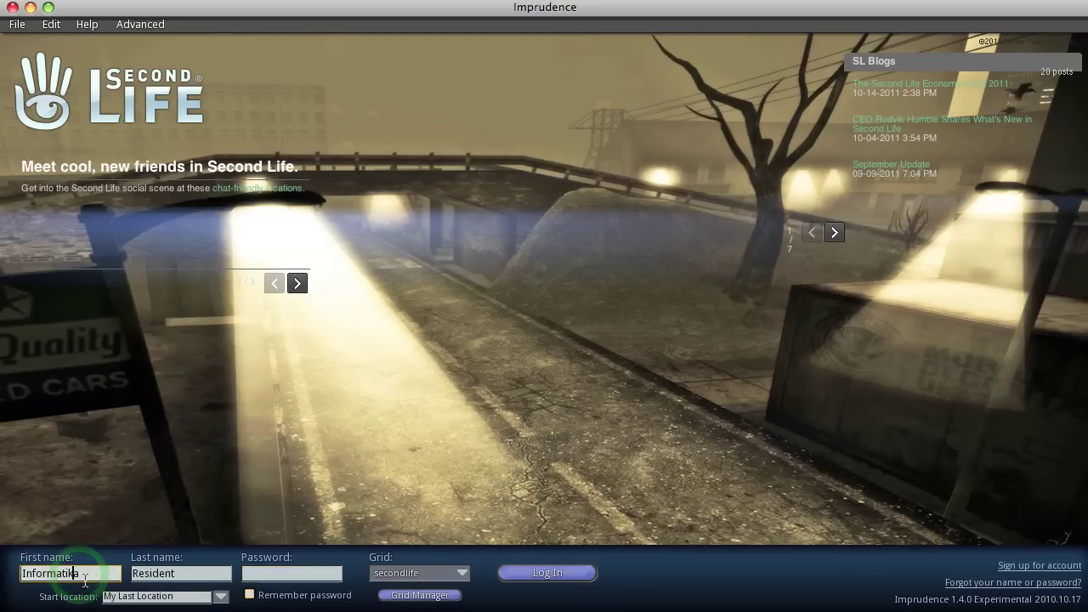
left_click(290, 576)
type("•••••••")
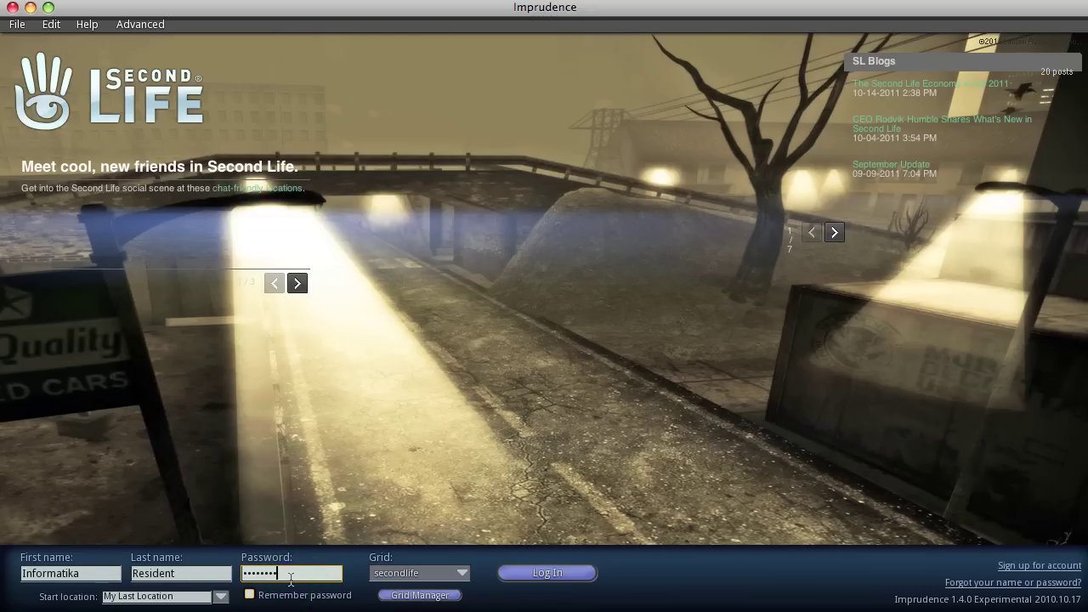
left_click(523, 577)
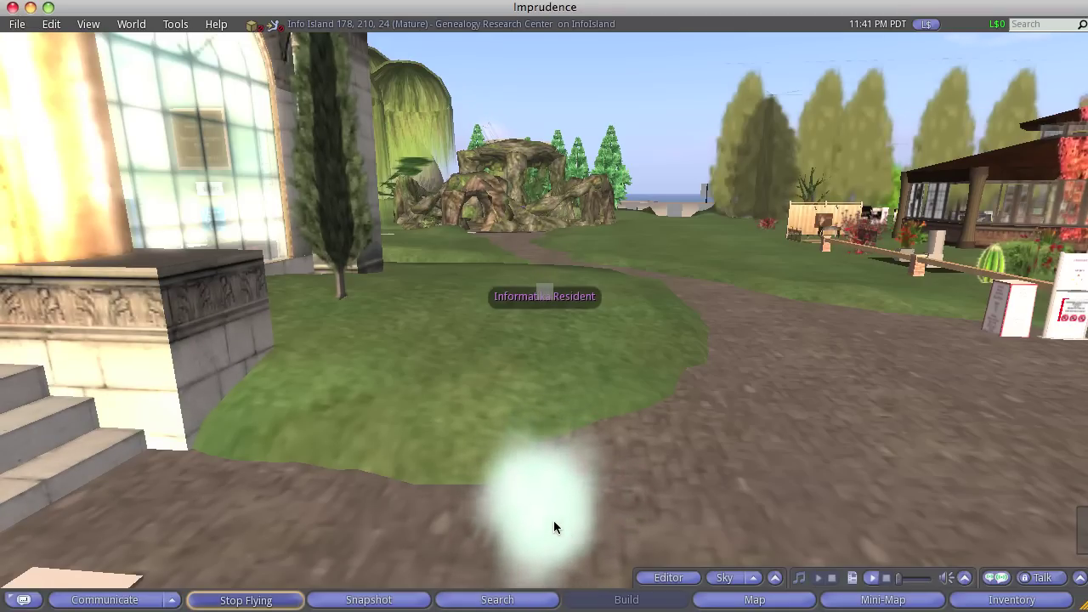
Orbit the camera toward the Genealogy Research Center steps, then bring up the Search window
left_click(530, 526, "alt")
left_click_drag(547, 314, 547, 315)
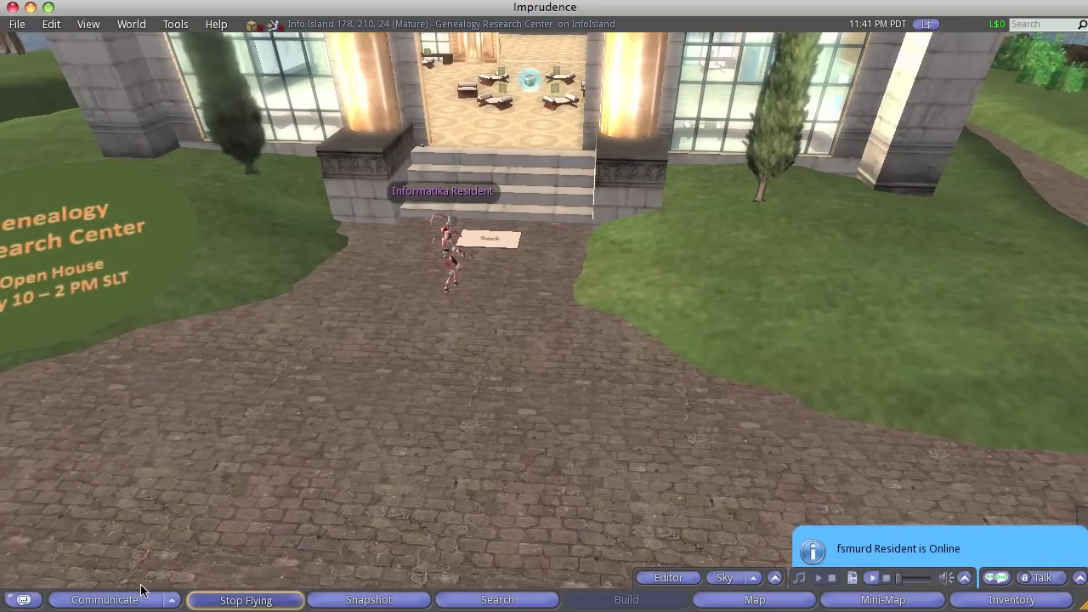
left_click(484, 600)
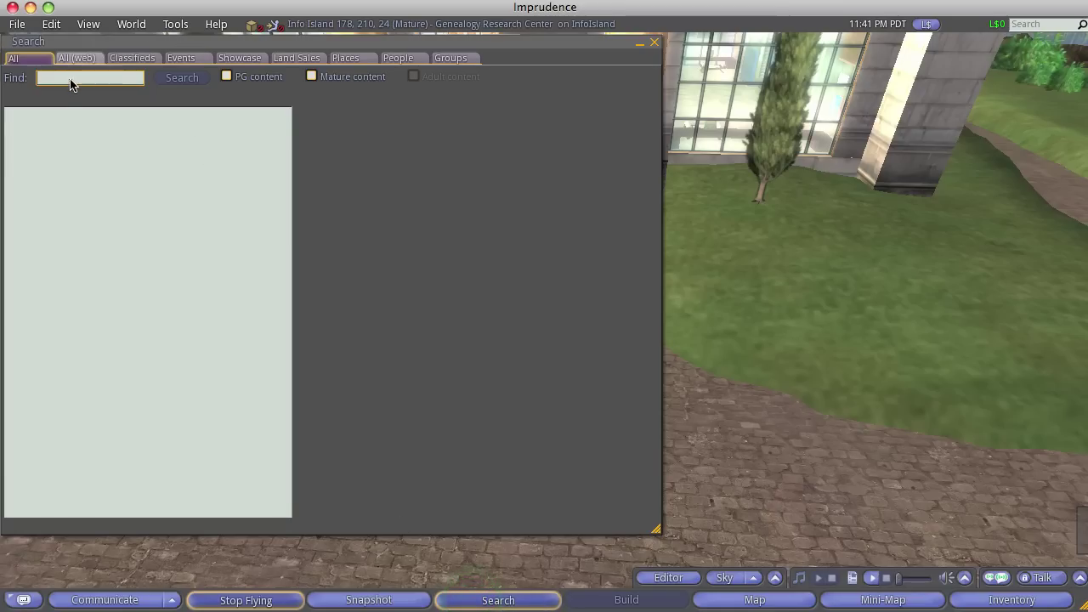
Search for 'welcome island' in the All tab of Search
left_click(71, 81)
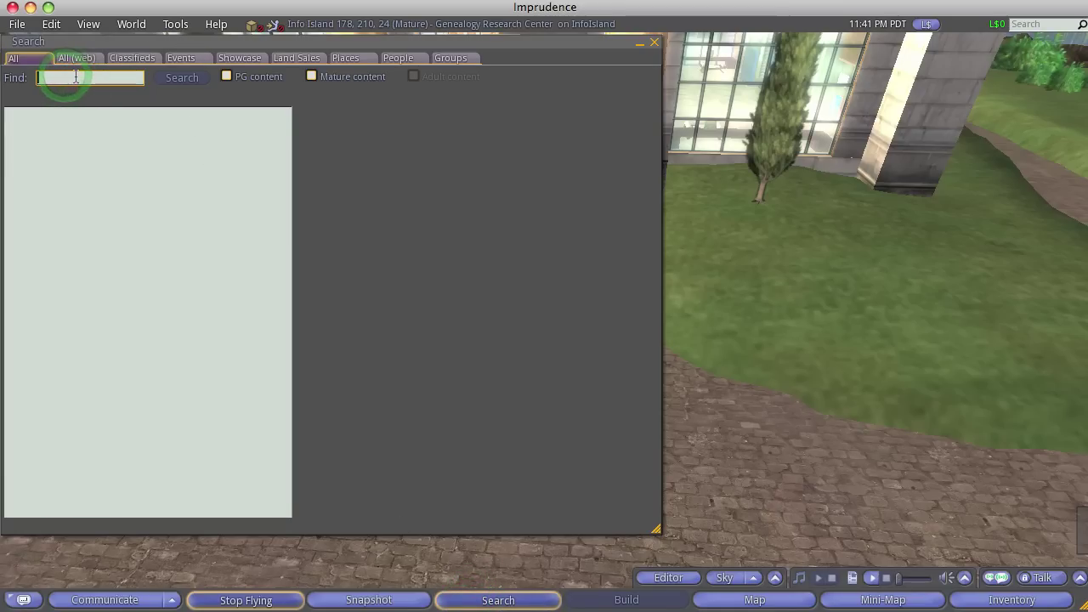
type("welcome i")
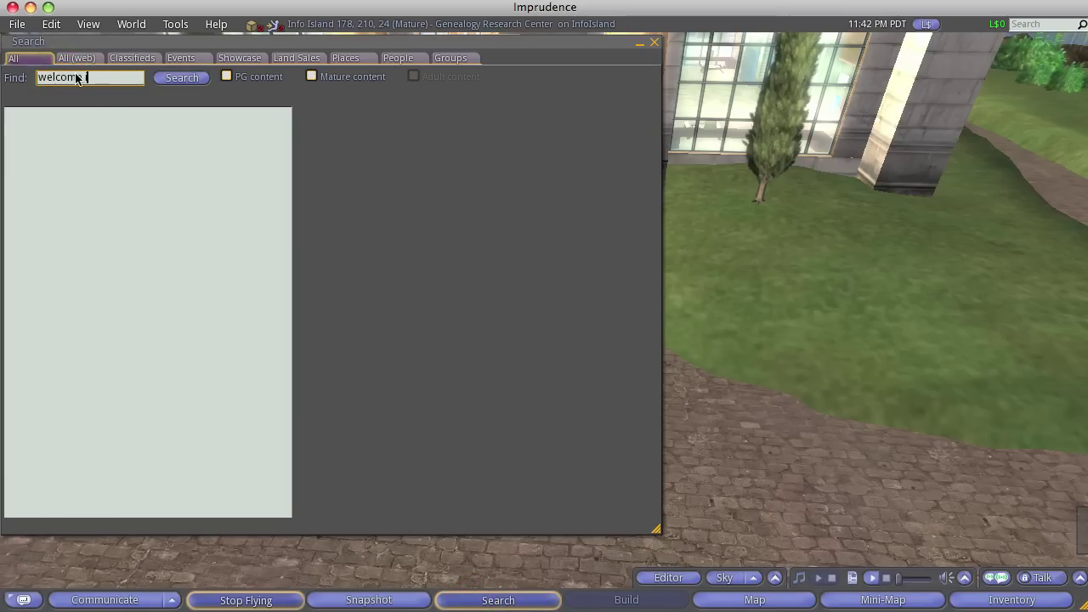
type("sland")
key("Return")
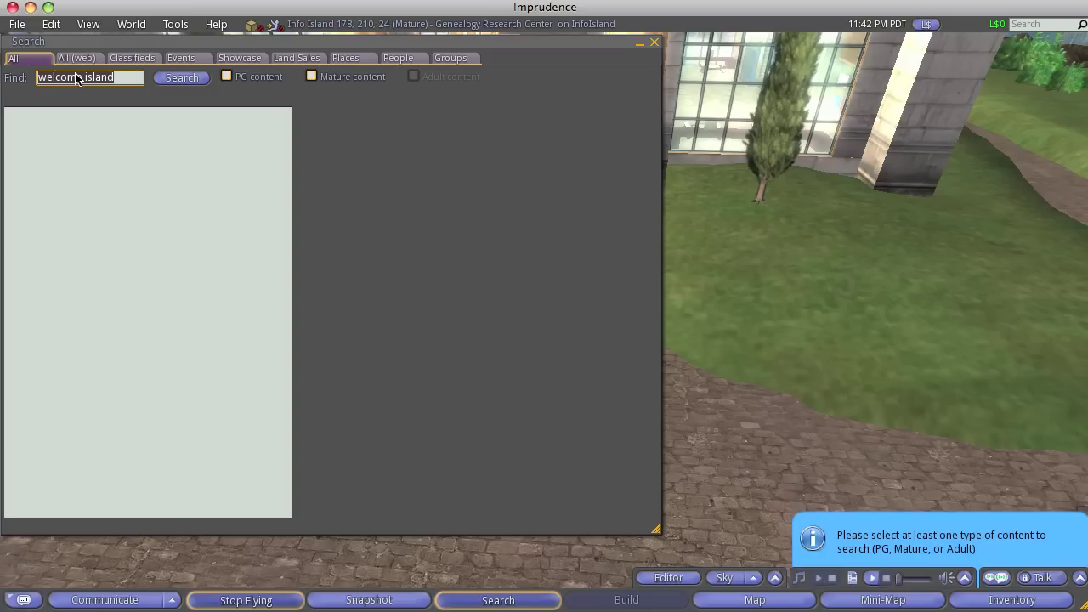
left_click(190, 83)
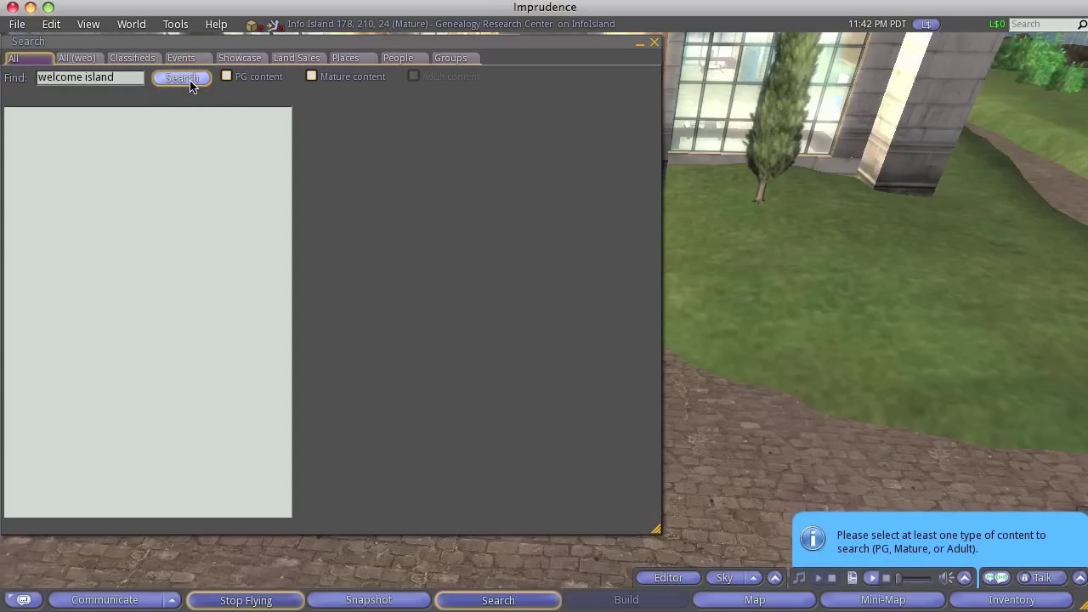
left_click(191, 81)
Switch to the Places tab and search for 'welcome island'
left_click(337, 59)
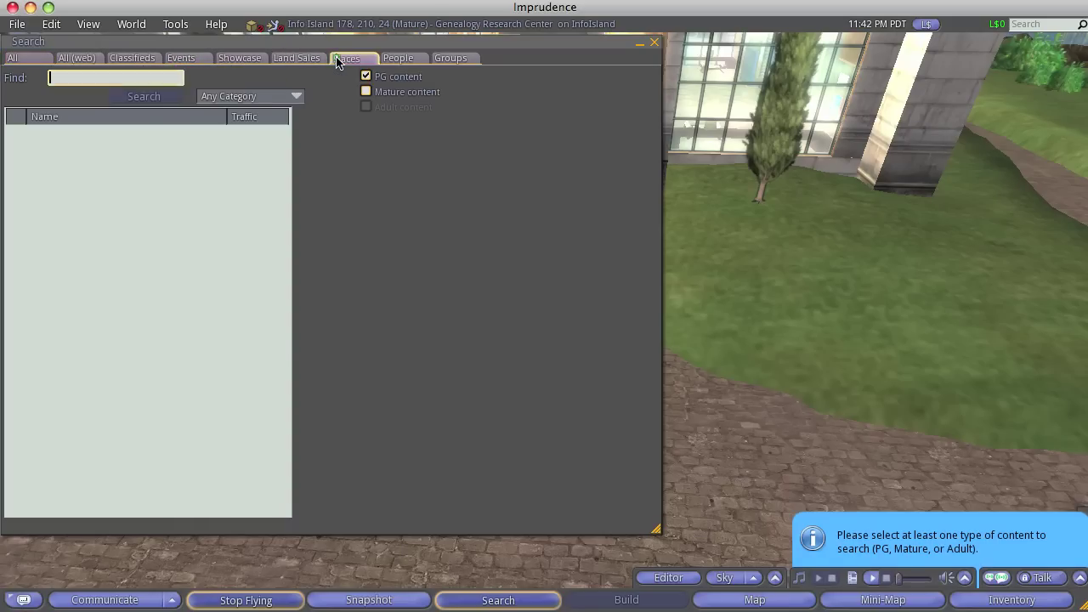
left_click(143, 79)
type("we")
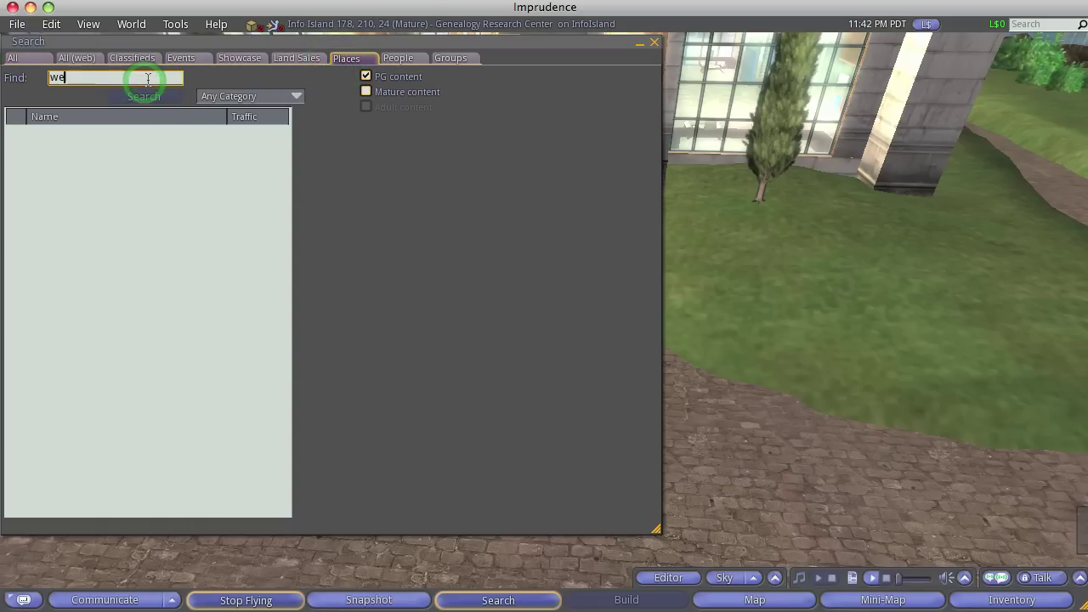
type("lcome")
key("Return")
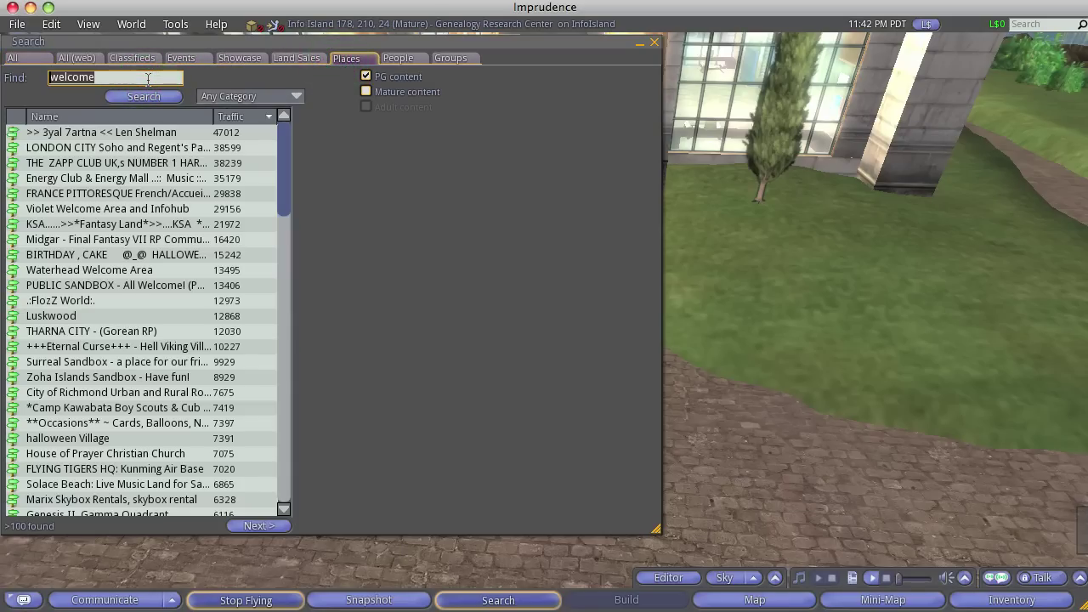
left_click(133, 81)
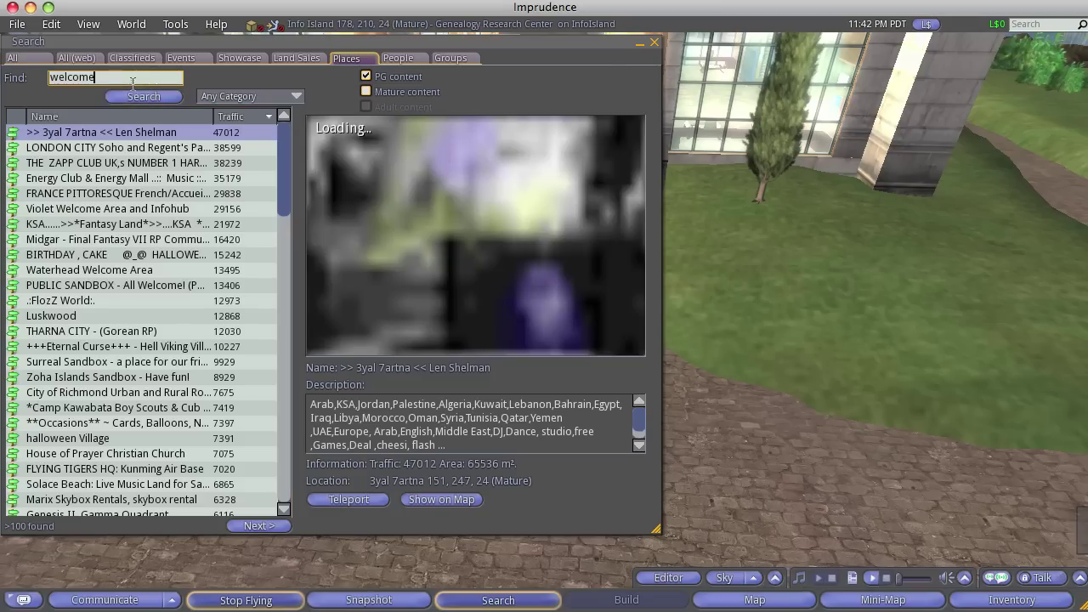
type("island")
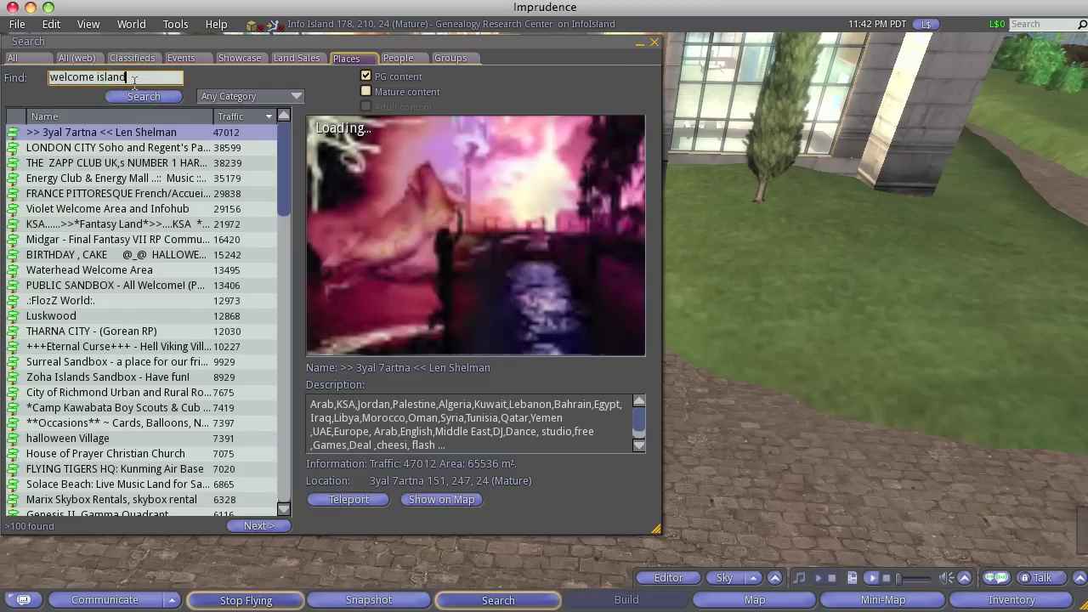
key("Return")
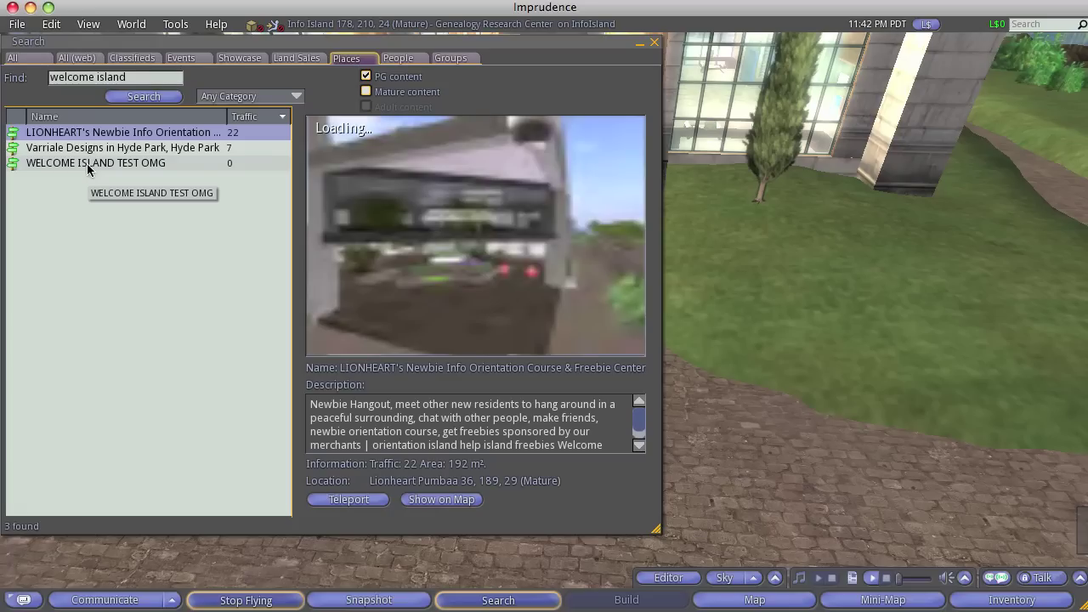
Select WELCOME ISLAND TEST OMG in the results and try teleporting there
left_click(87, 164)
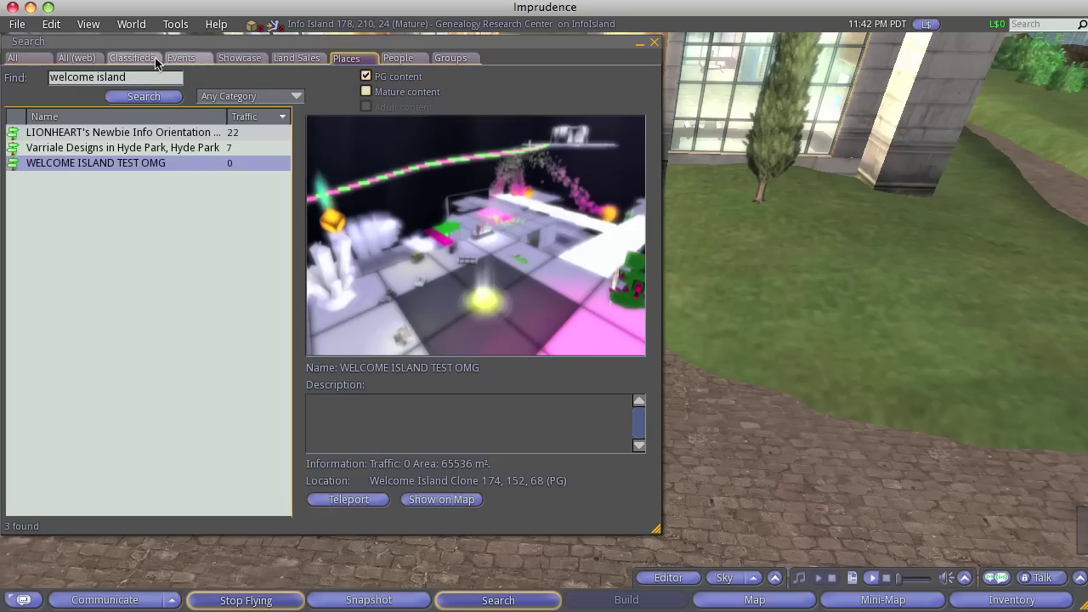
left_click(101, 271)
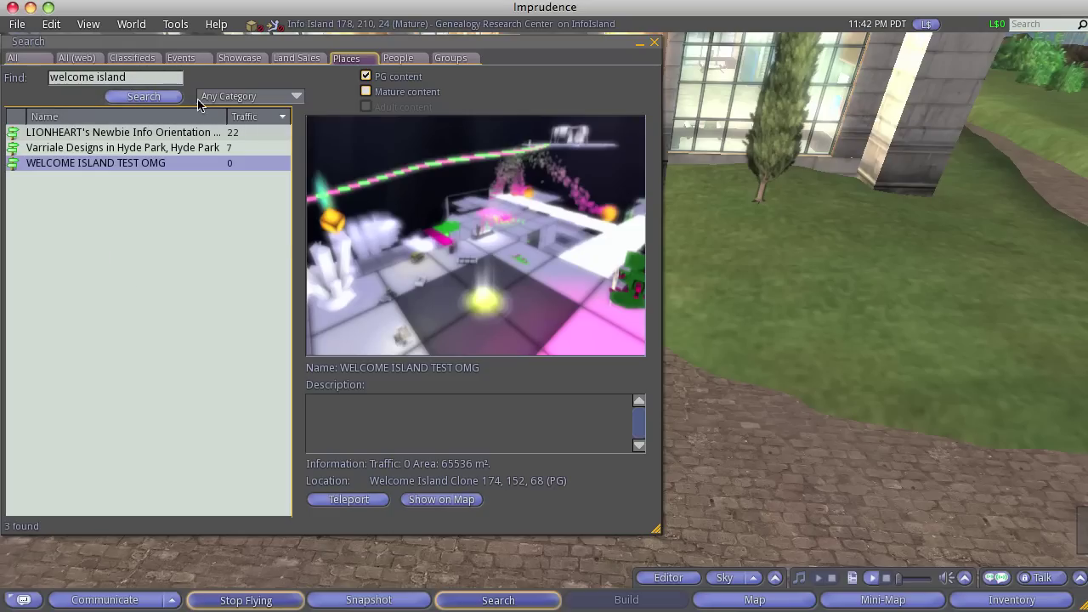
left_click(350, 499)
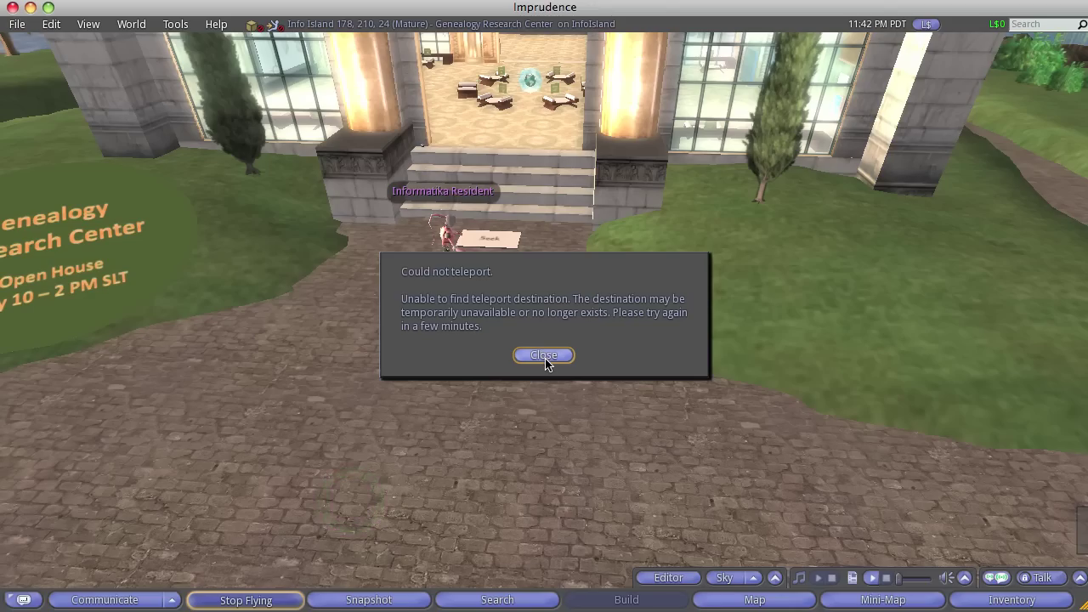
Dismiss the could-not-teleport notice and close the contacts list
left_click(545, 357)
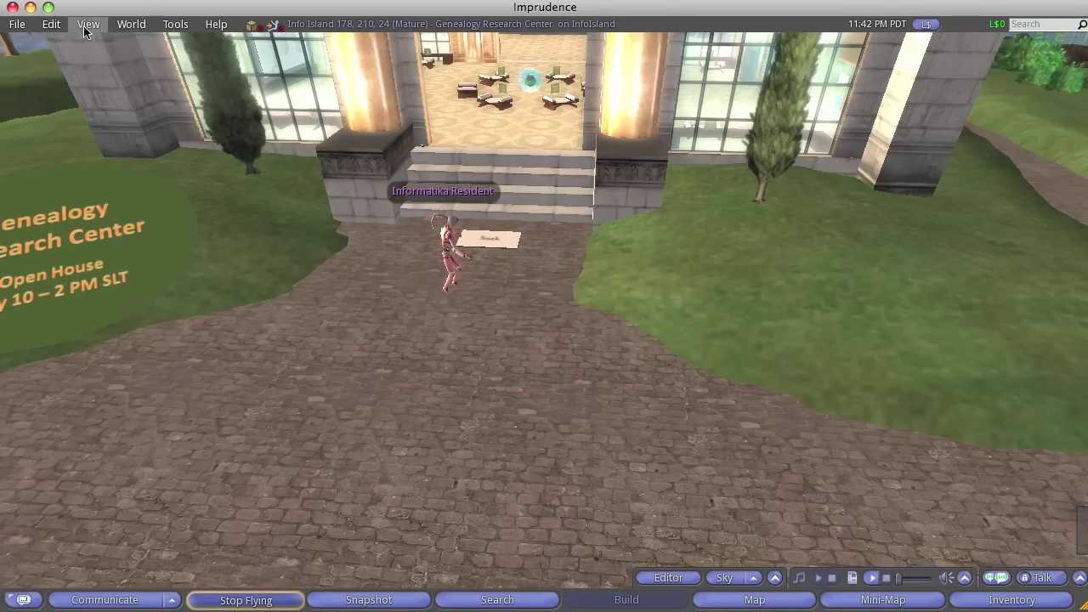
left_click(129, 600)
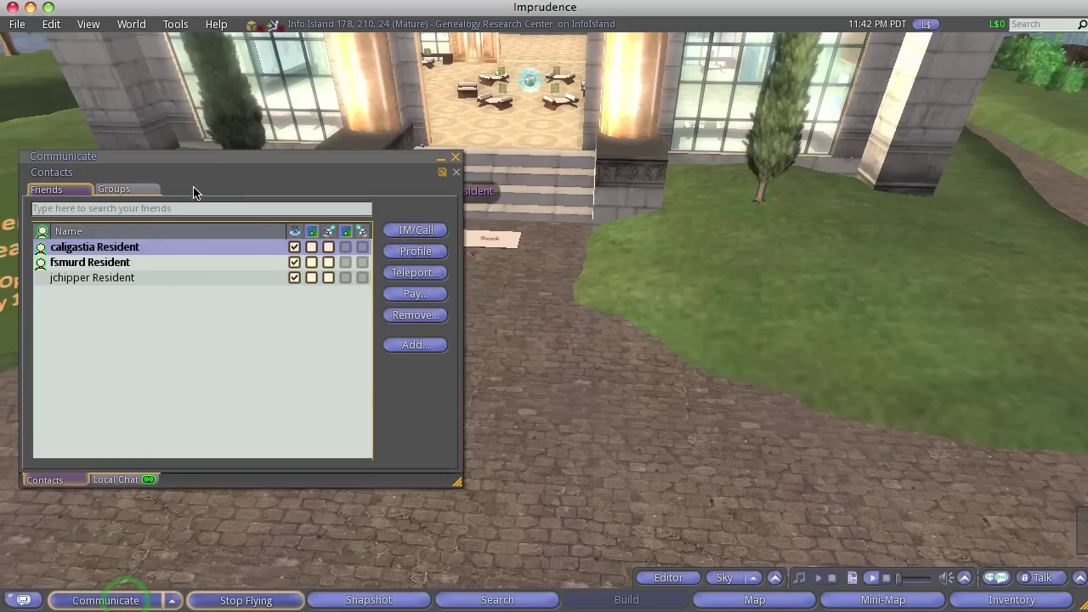
left_click(455, 158)
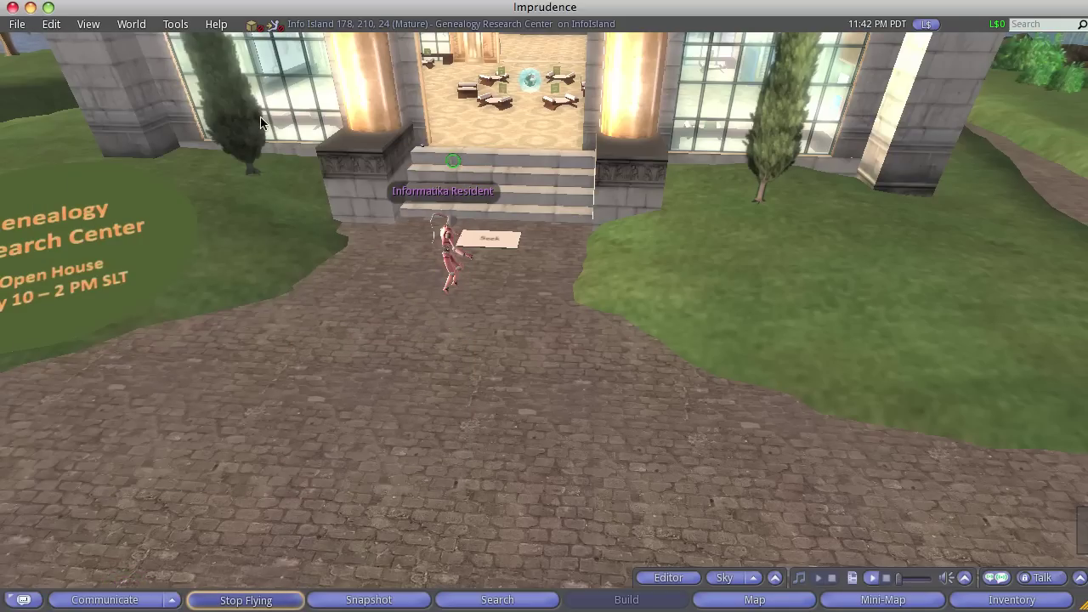
Search Places for 'virt' and teleport to the Virtual Ability island Welcome Center
left_click(486, 601)
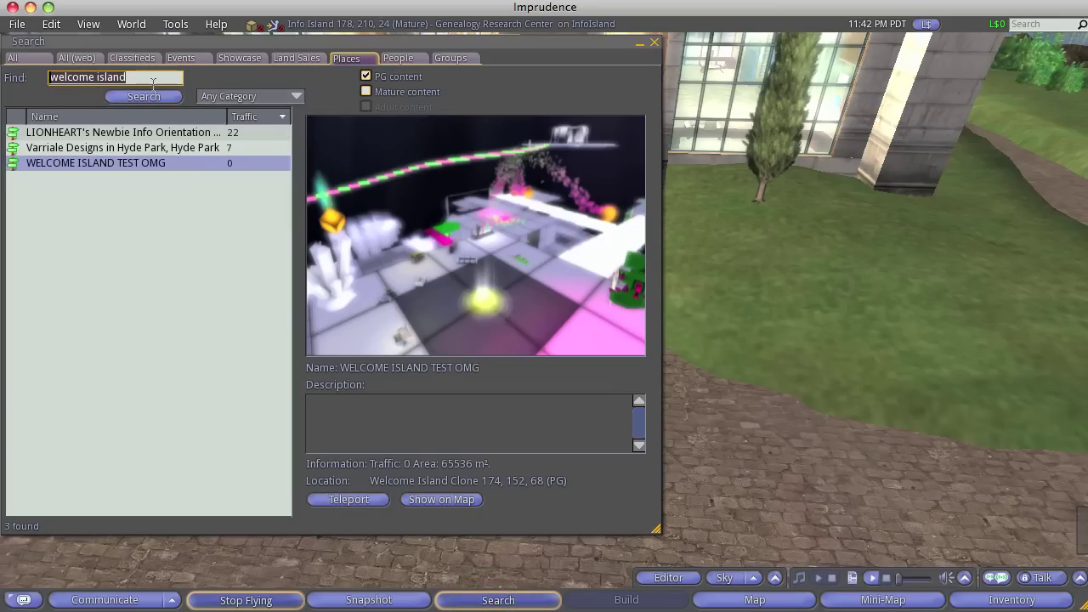
type("vi")
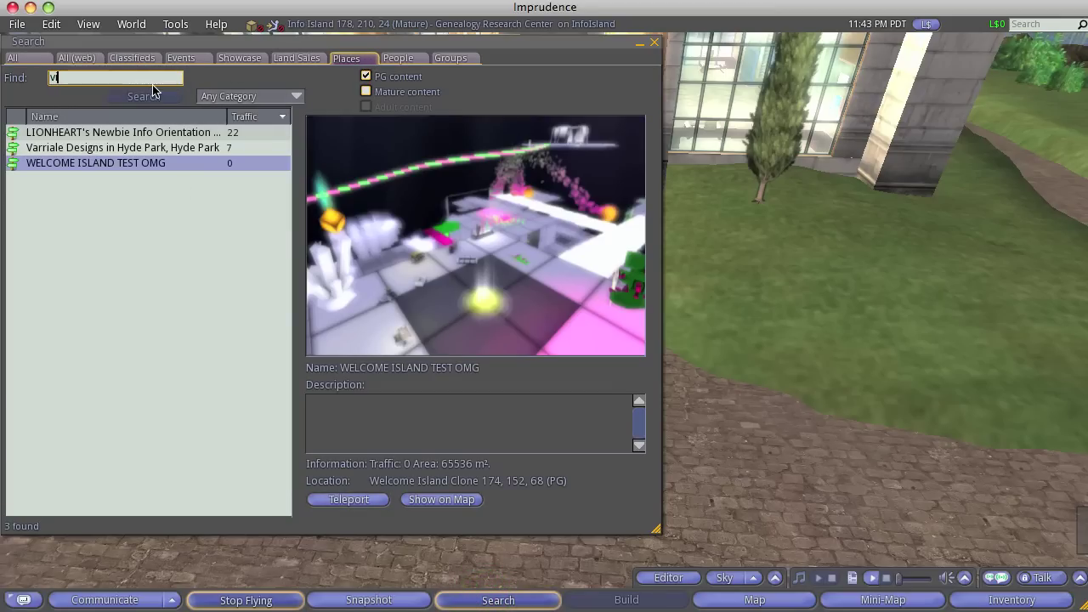
type("rtual ability")
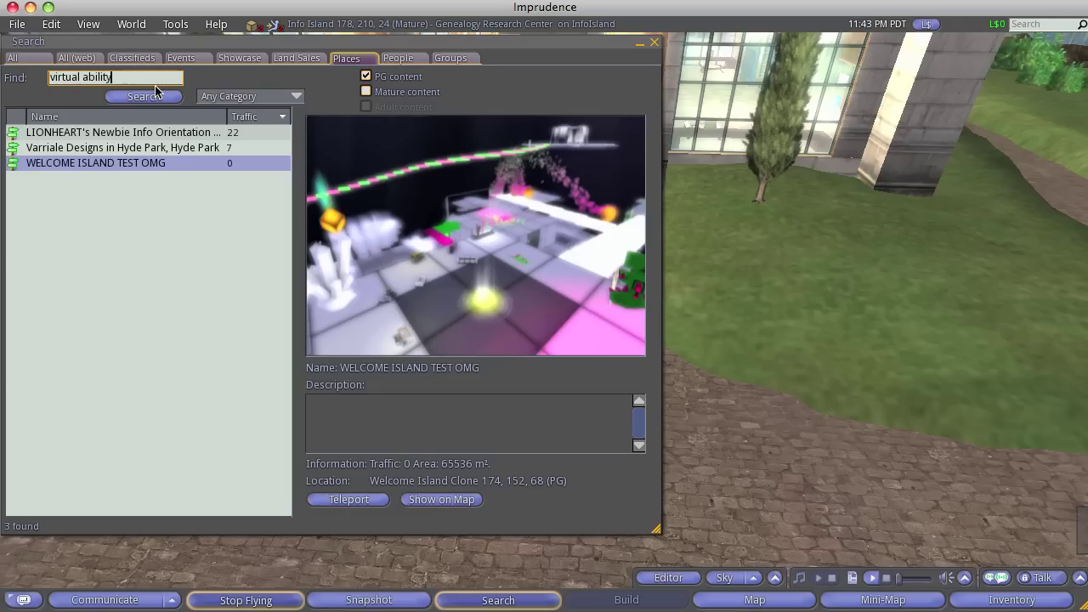
left_click(156, 96)
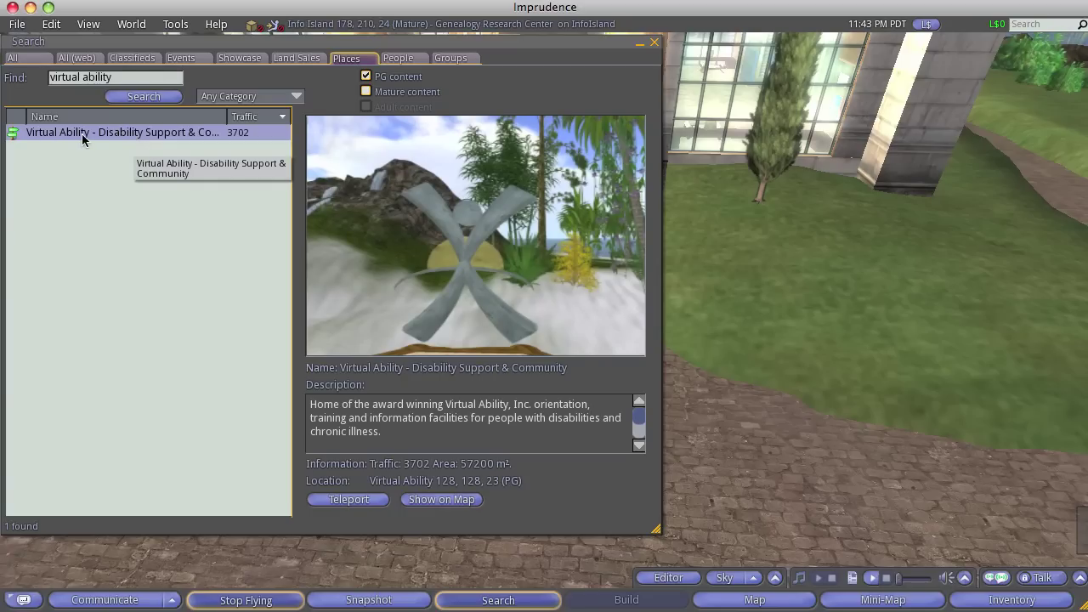
left_click(347, 499)
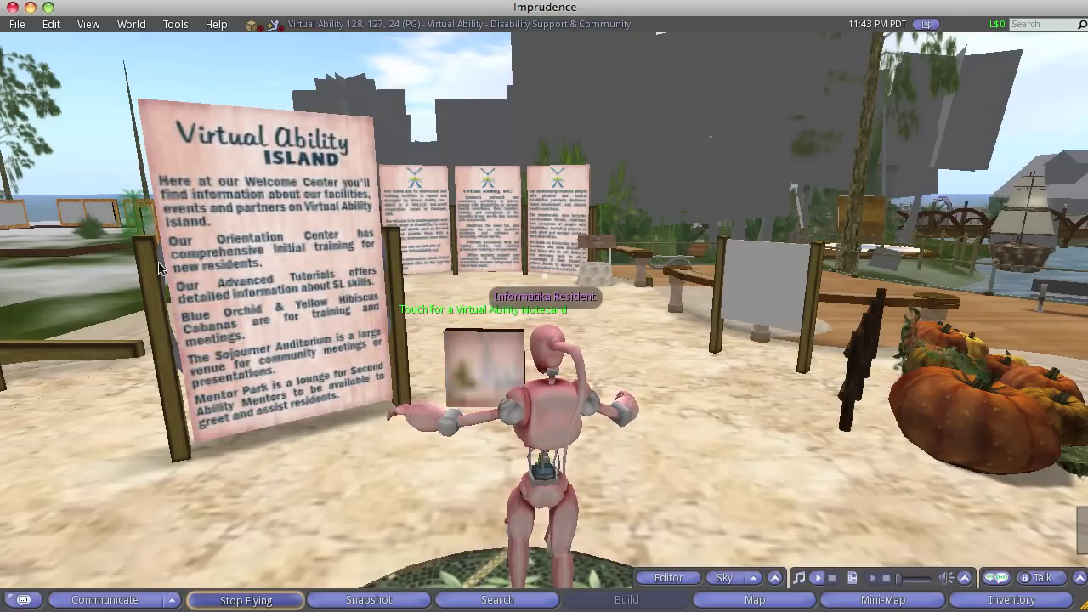
Walk to the notecard box, touch it and keep the Virtual Ability Notecard
key("Left")
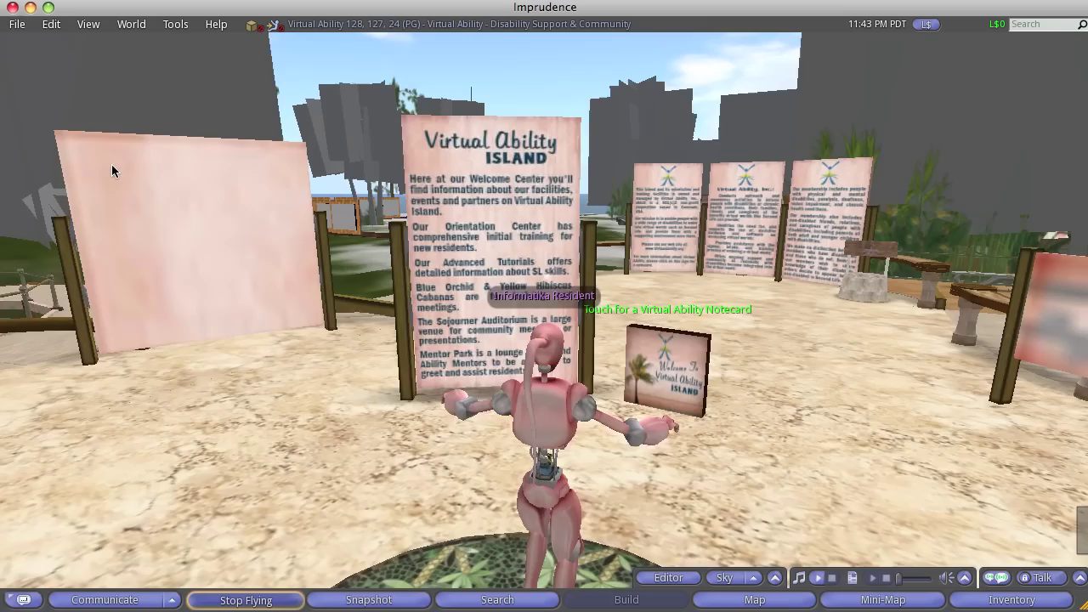
key("Up")
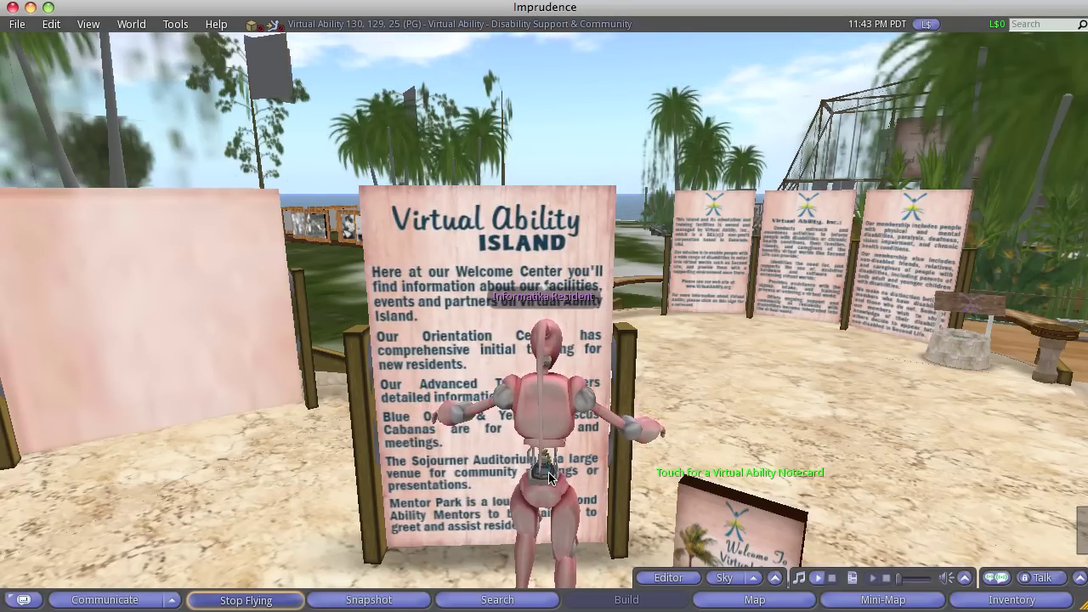
right_click(723, 507)
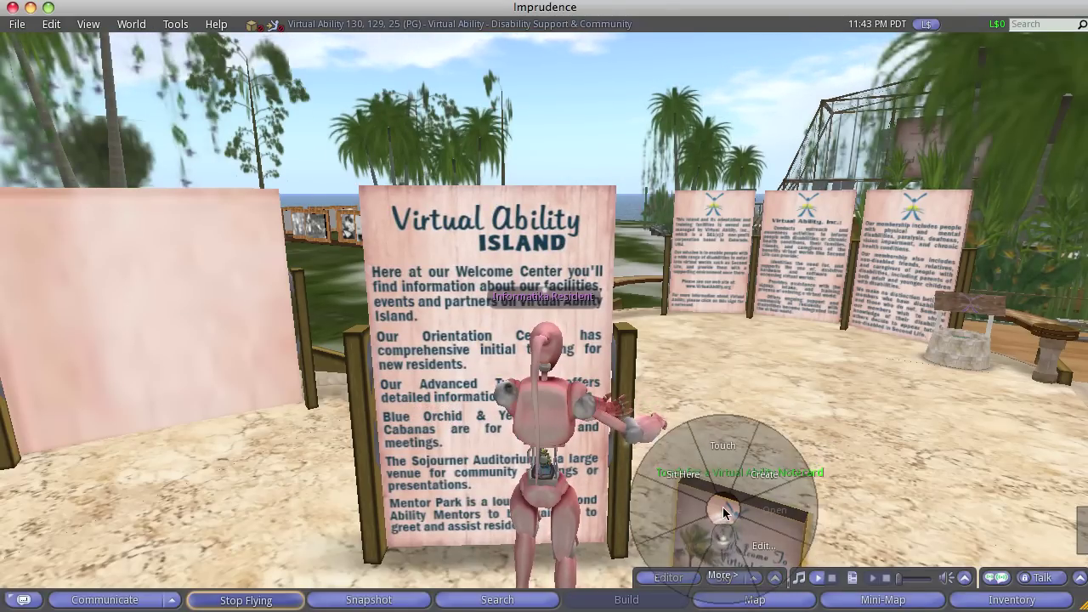
left_click(722, 448)
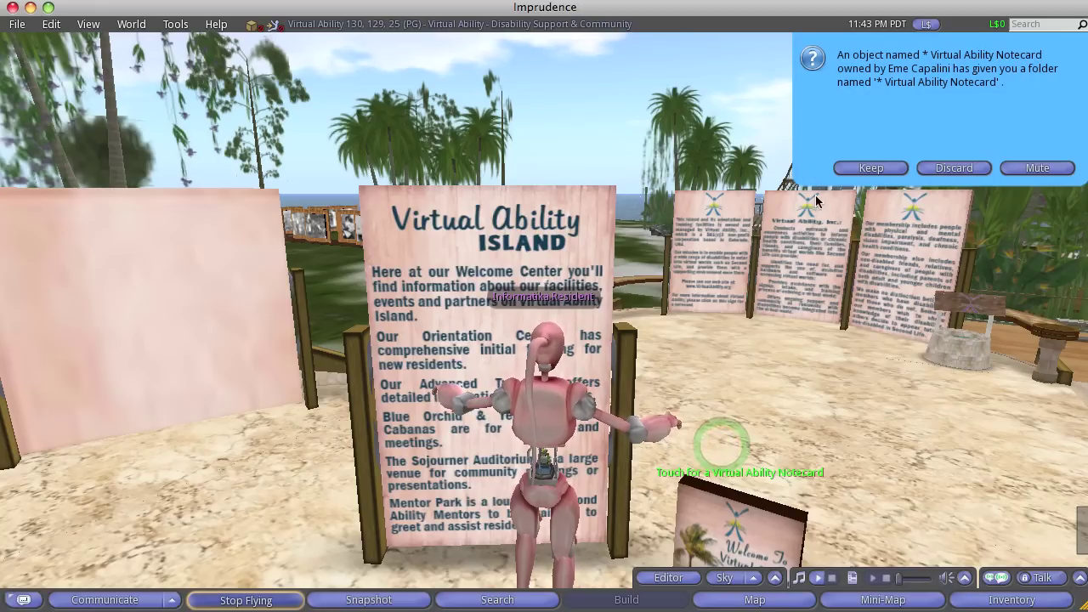
left_click(869, 168)
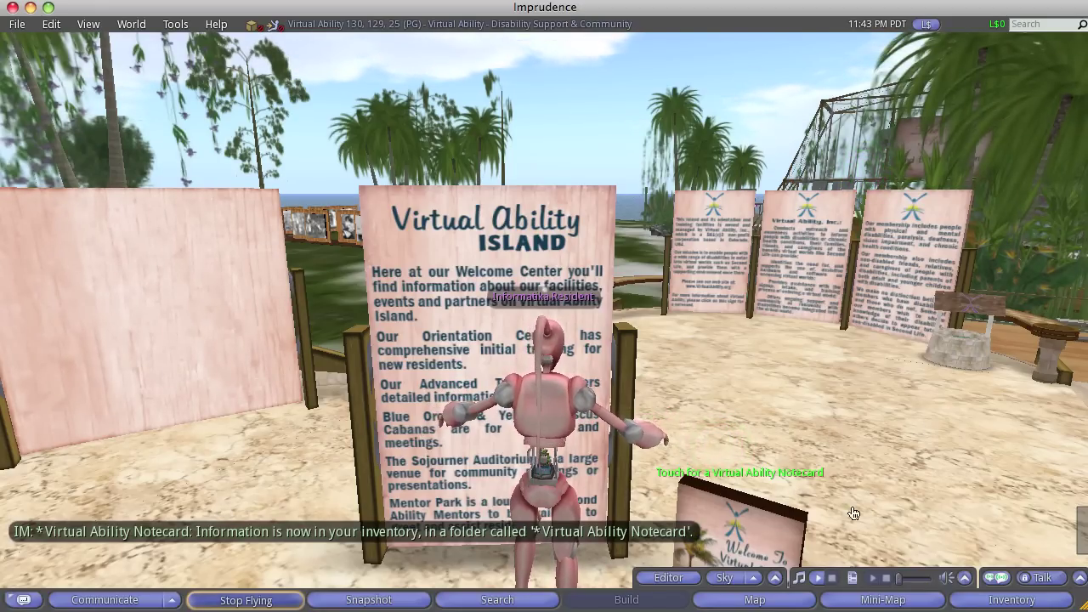
Fly to the Teleport to Orientation Center sign and touch it to reach the orientation platform
key("Left")
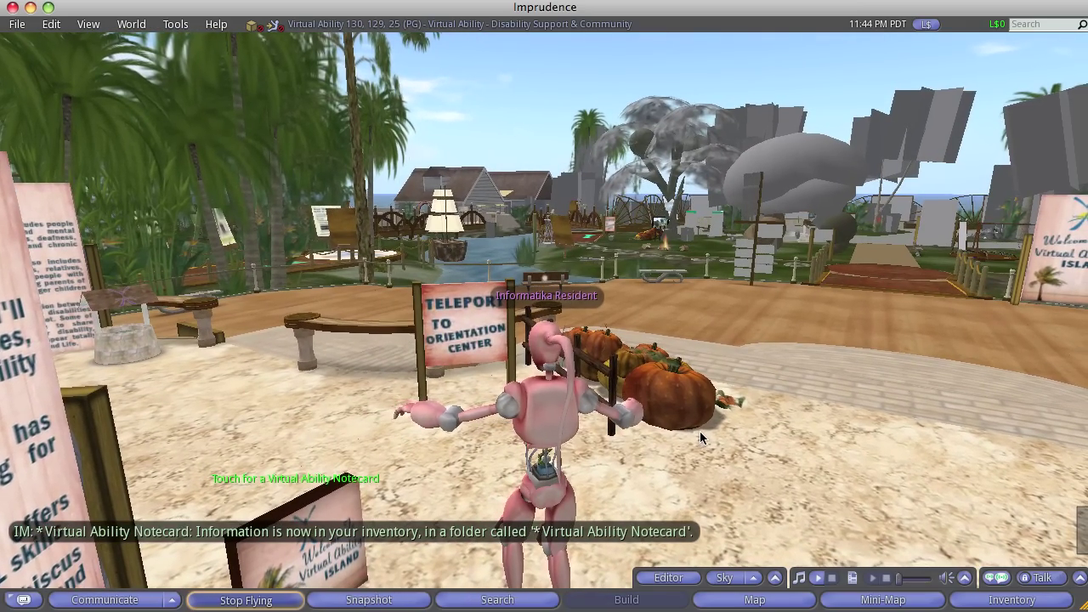
key("Up")
key("Page_Up")
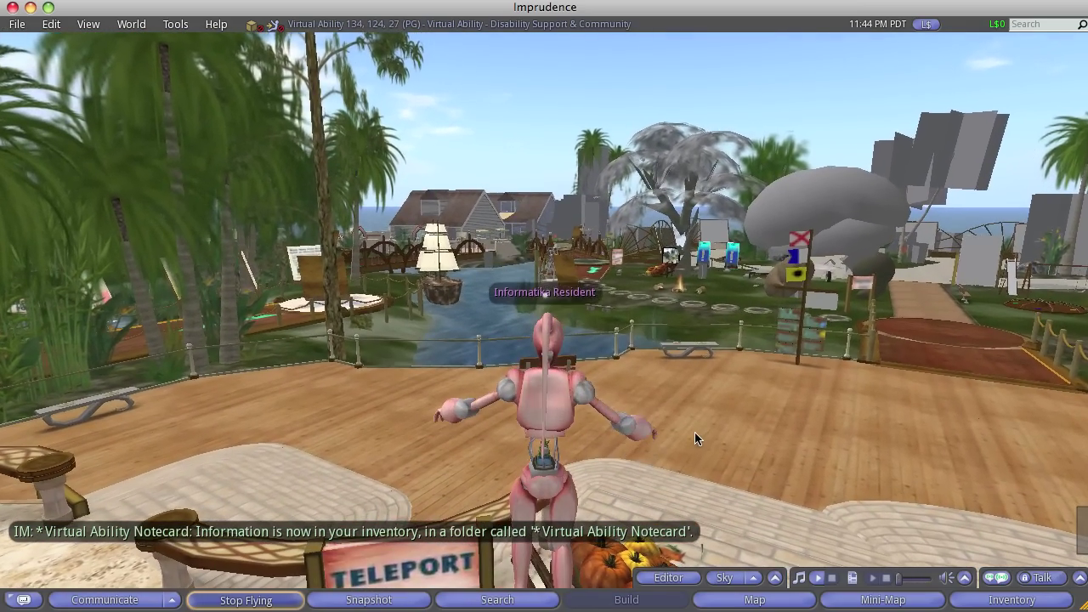
key("Page_Down")
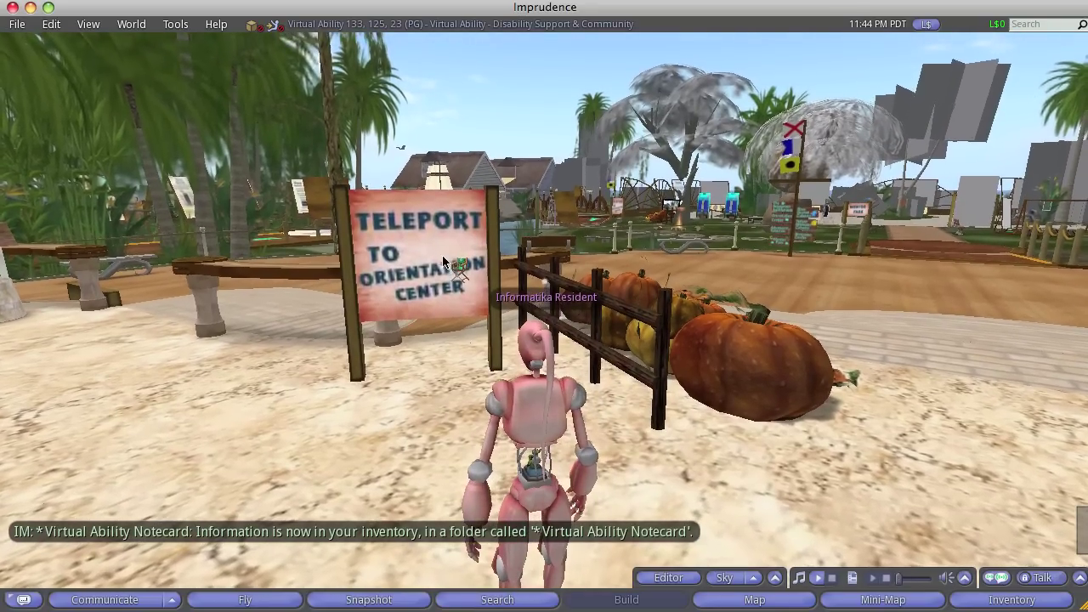
right_click(442, 268)
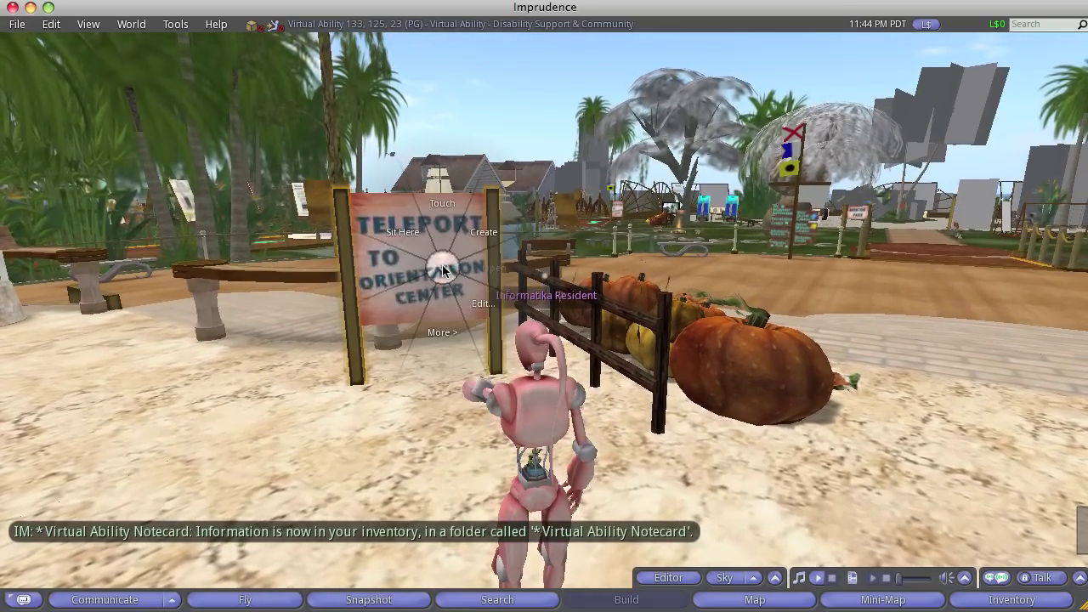
key("Escape")
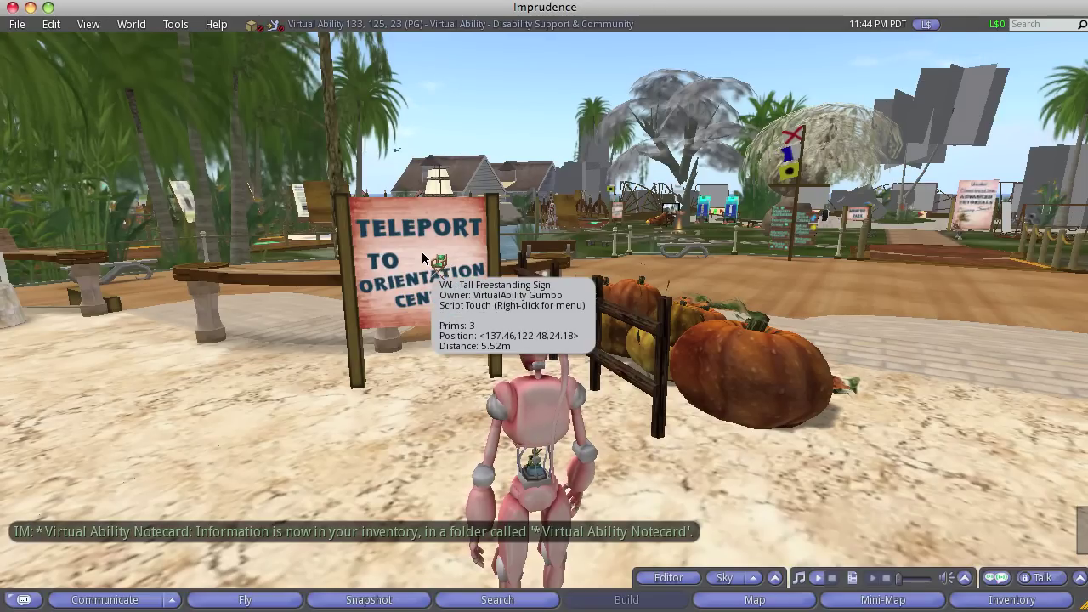
left_click(422, 252)
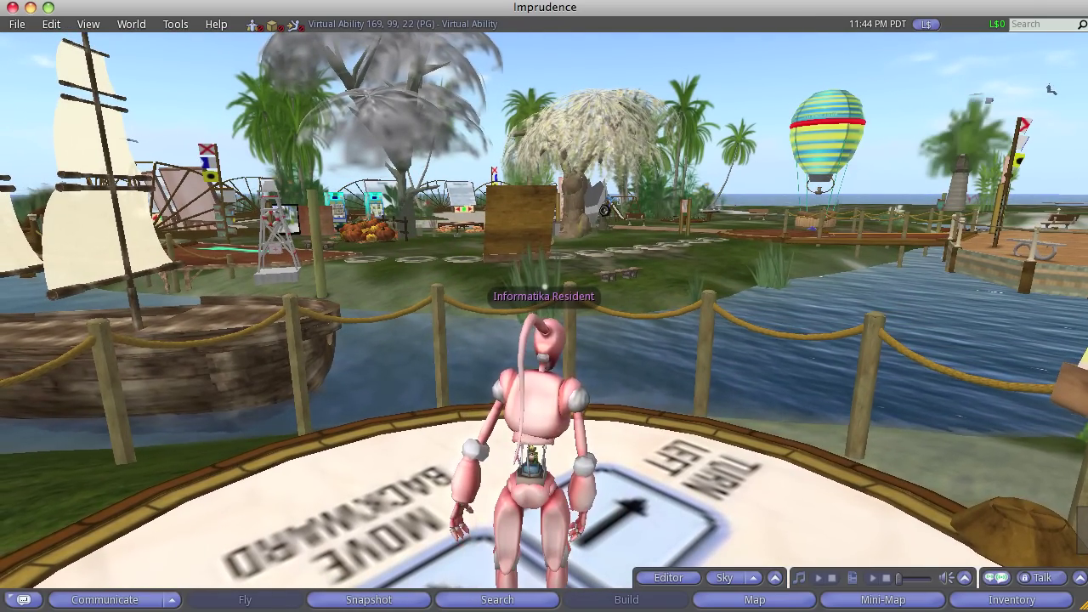
Turn toward the movement instruction signs and walk backward off the movement practice pad
key("Left")
key("Left")
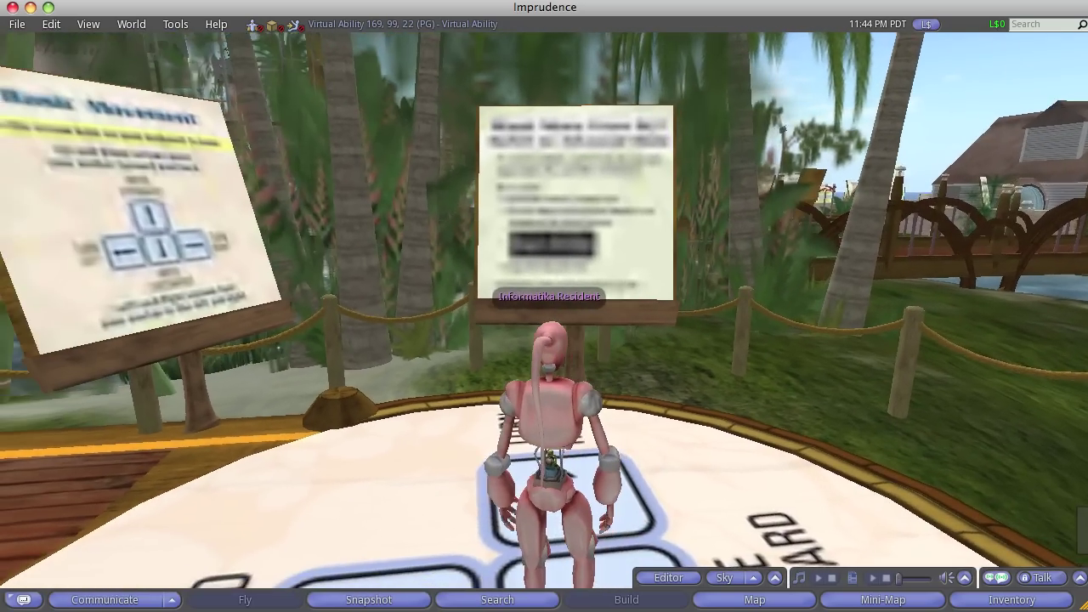
key("Left")
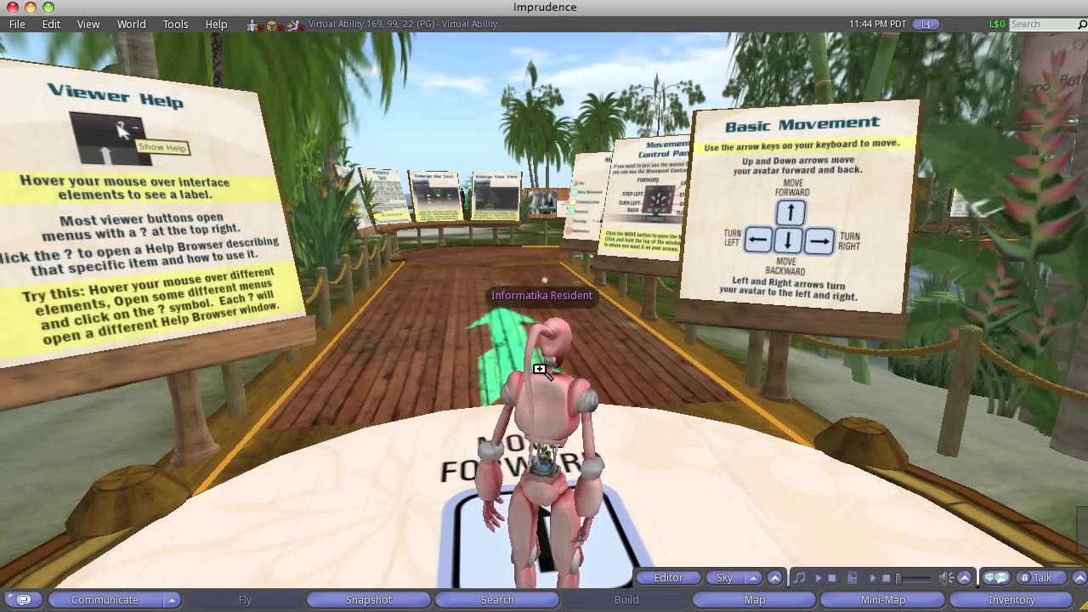
key("Down")
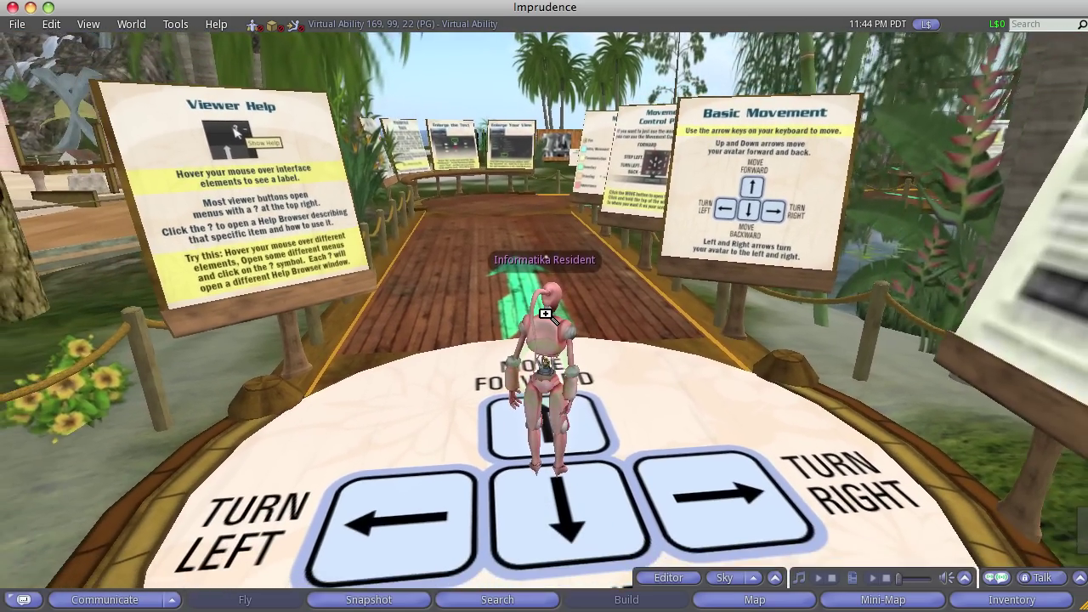
key("Down")
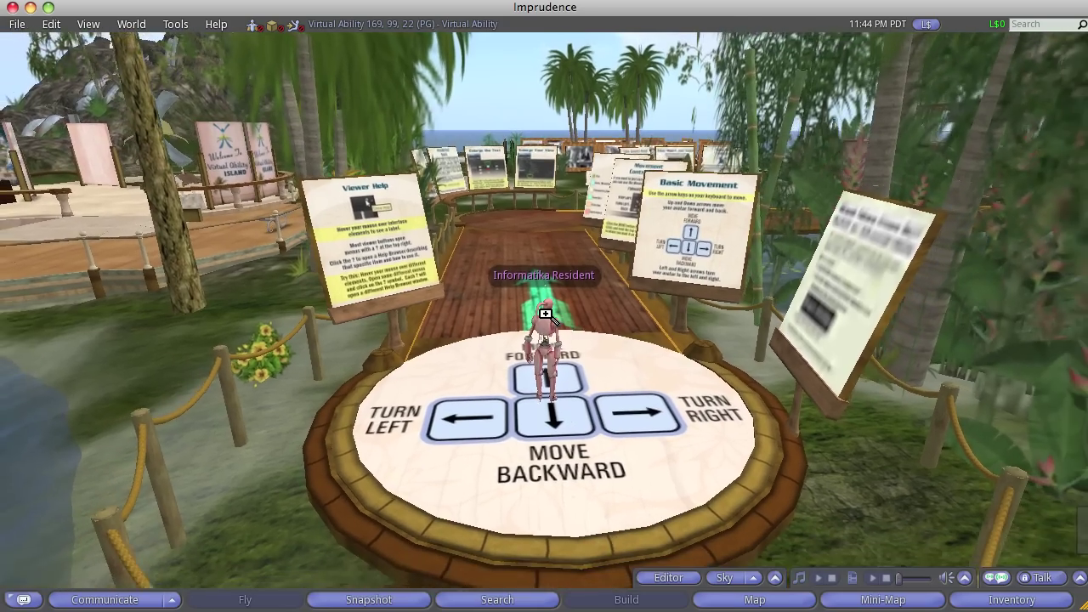
key("Down")
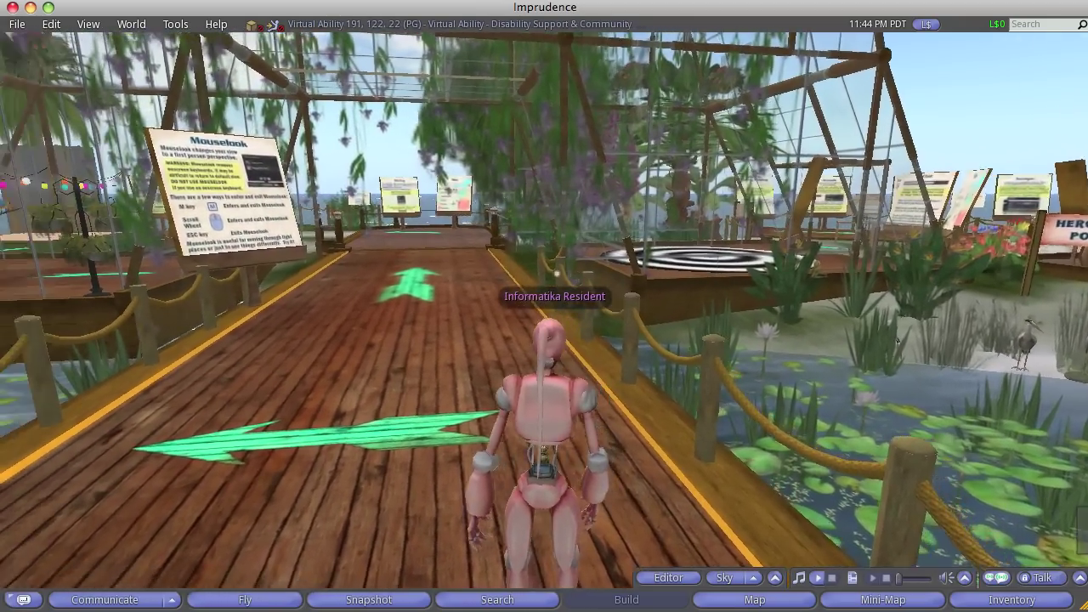
Turn onto the boardwalk and walk forward to its end past the signs
key("Left")
key("Up")
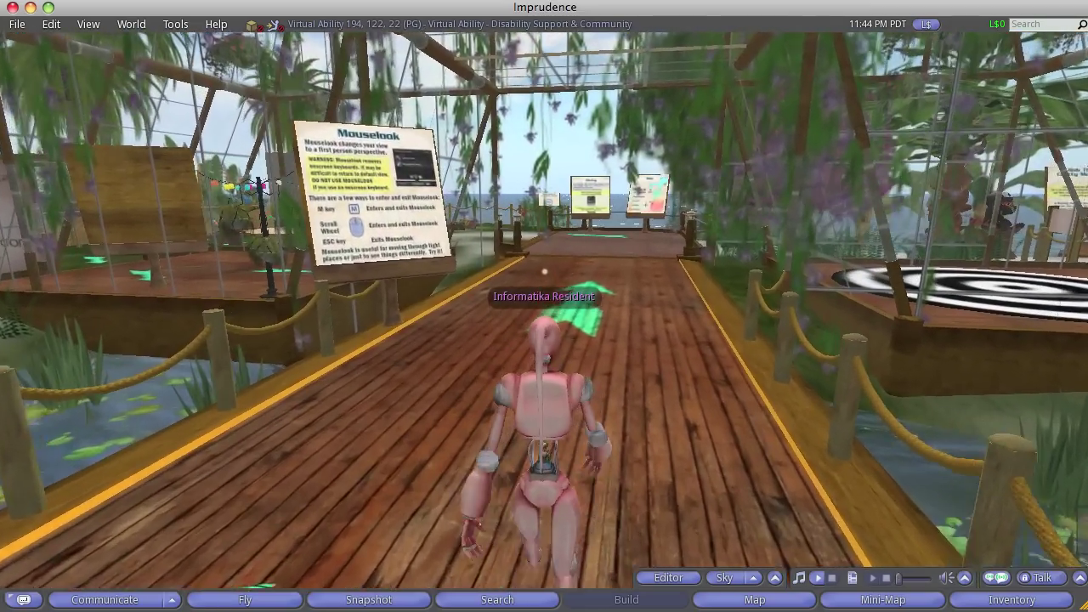
key("Up")
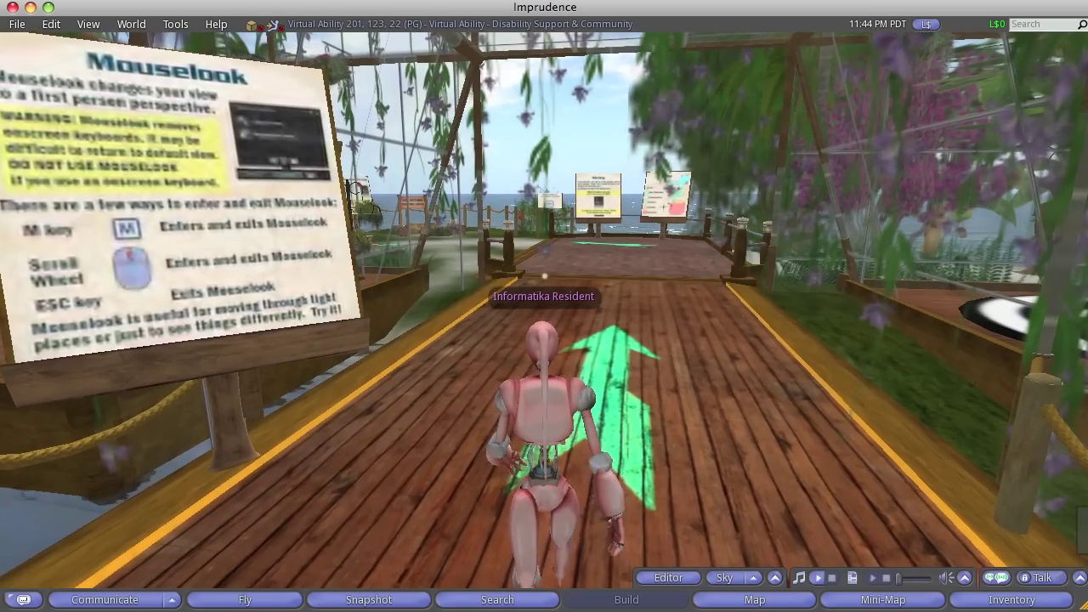
key("Up")
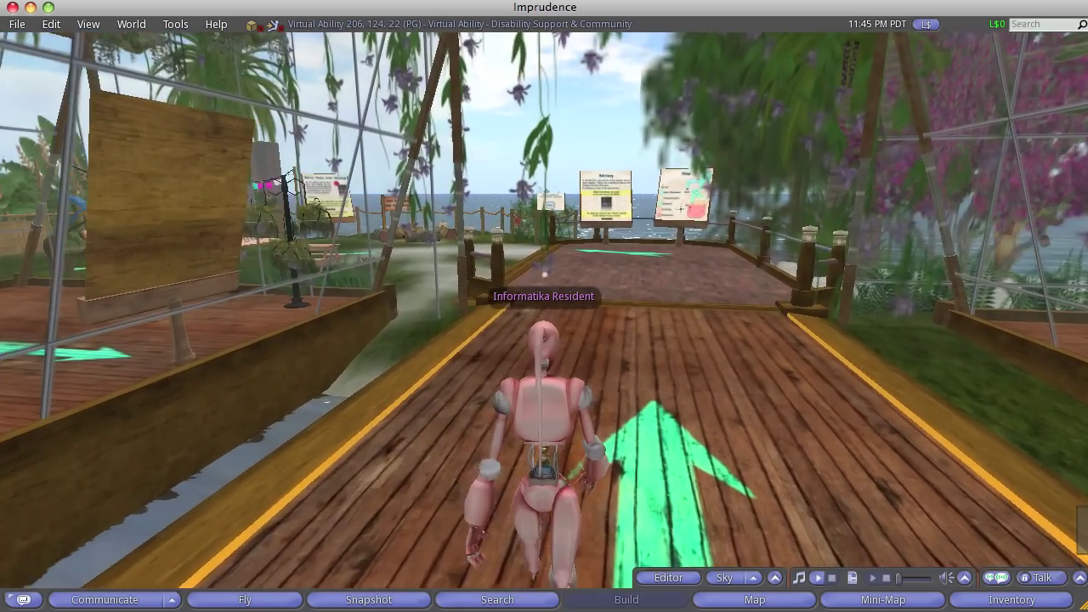
key("Up")
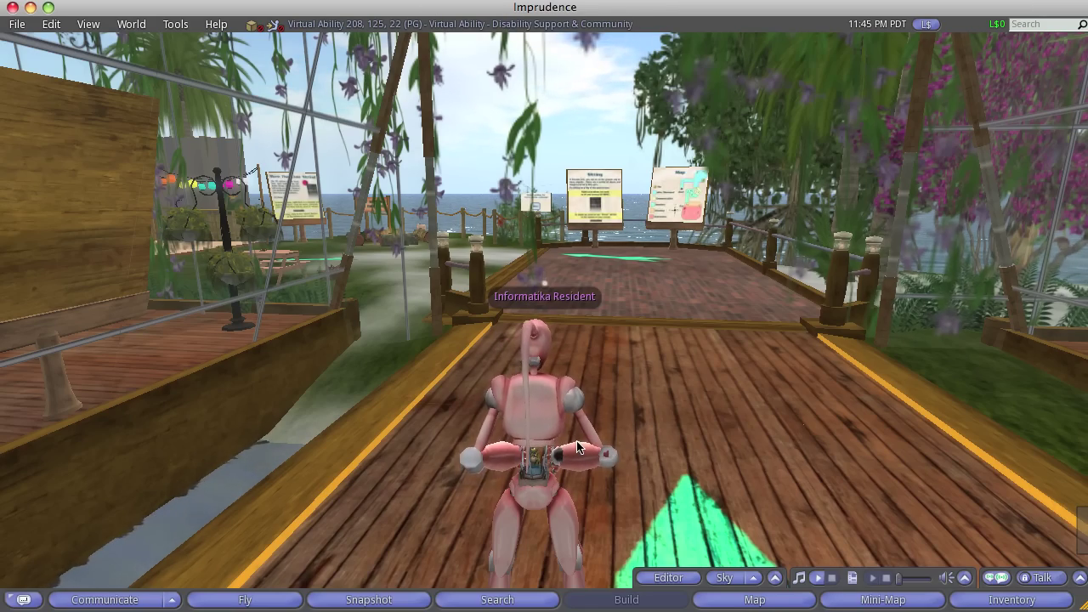
Turn to look across the lily pond at the Heron Pond sign and herons
key("Right")
key("Right")
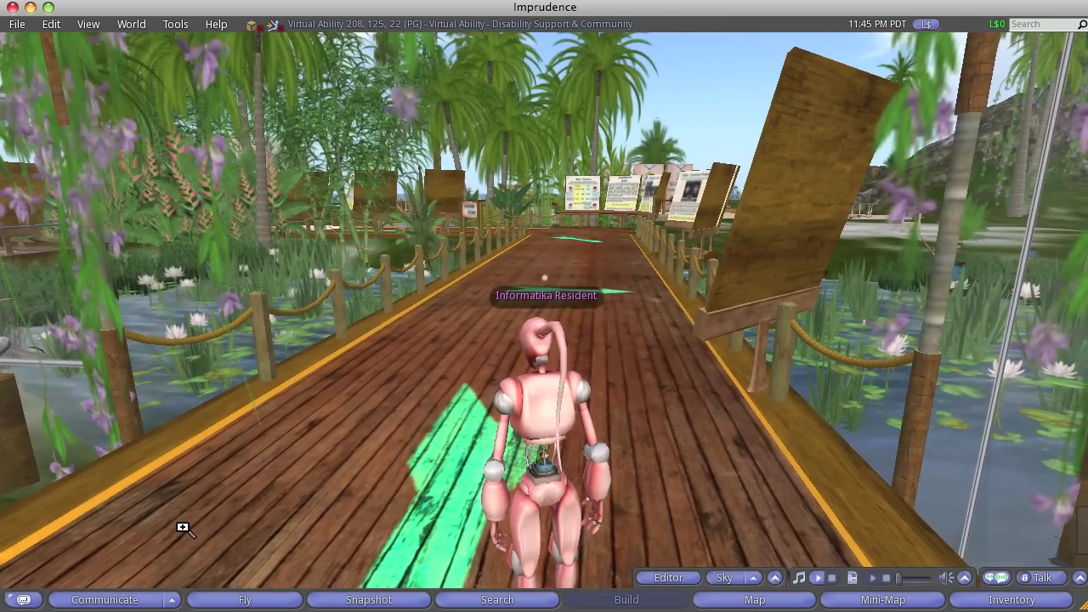
key("Left")
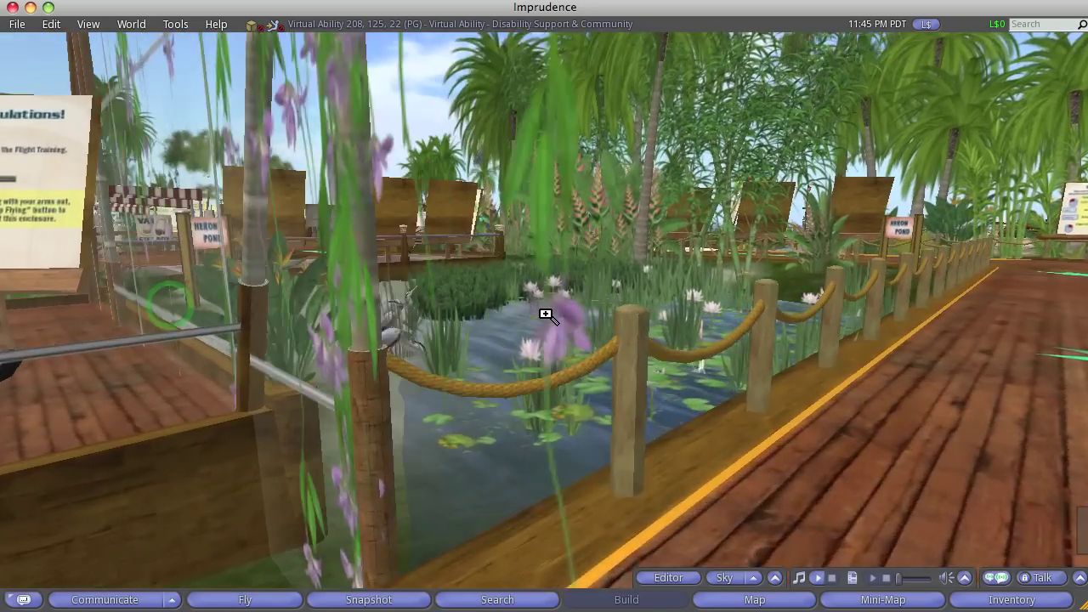
key("Up")
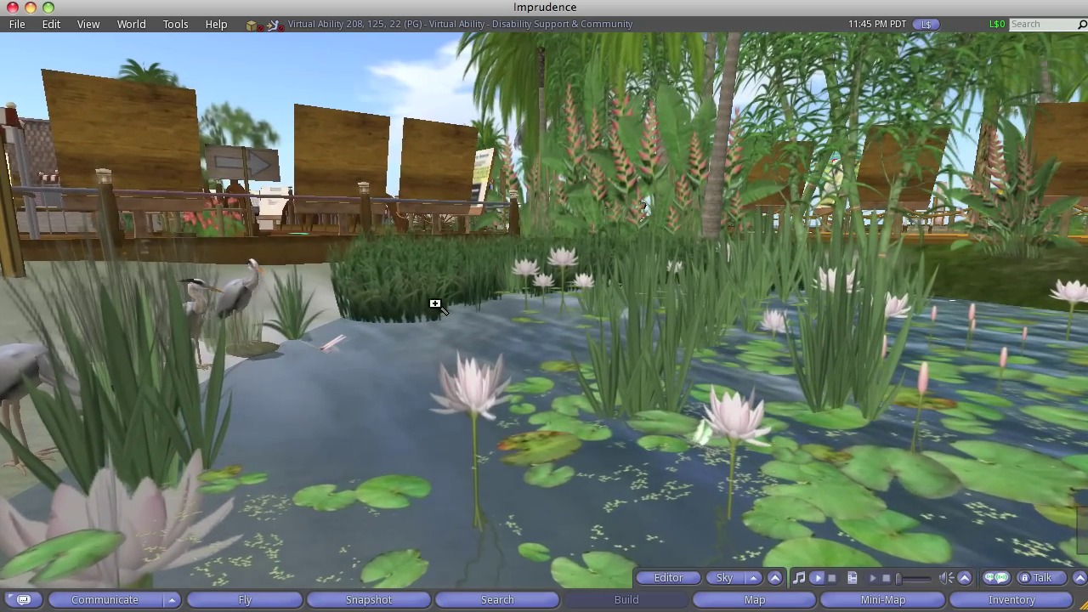
key("Left")
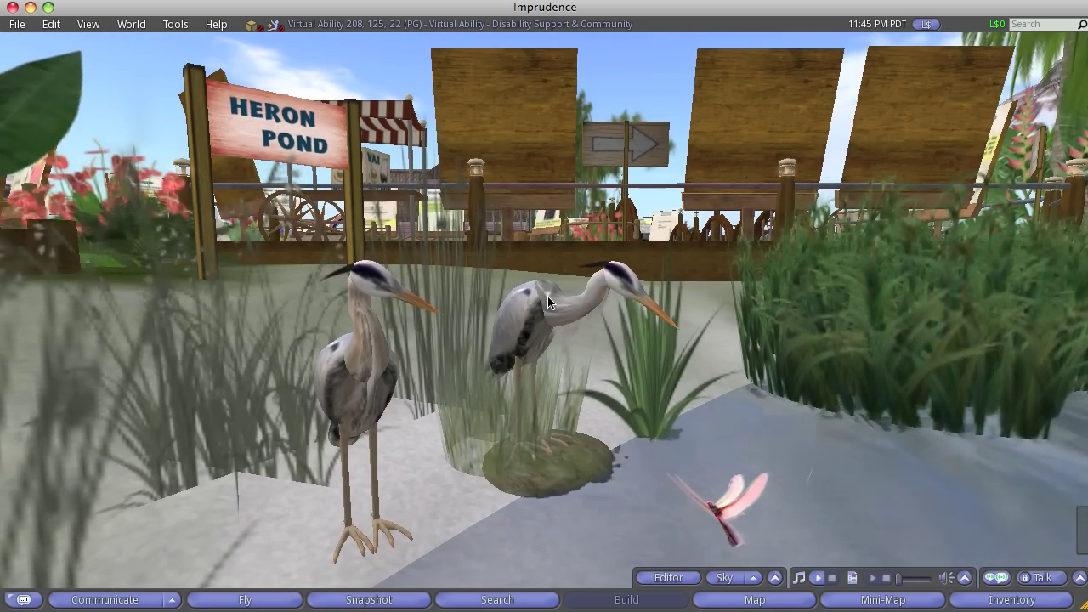
Try Sit Here on the right heron twice
right_click(549, 297)
left_click(522, 266)
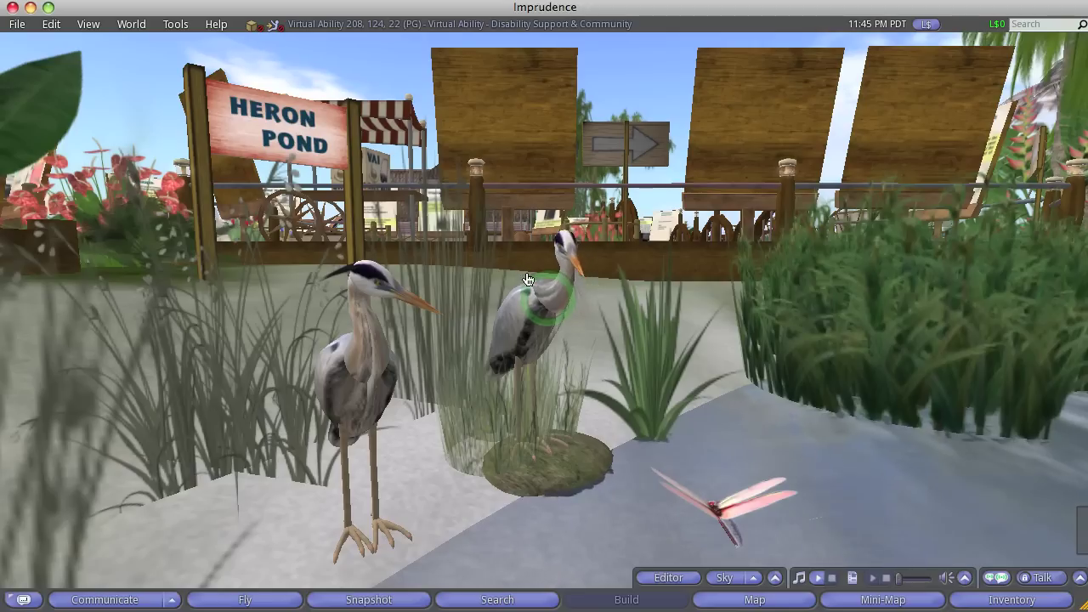
mouse_move(543, 318)
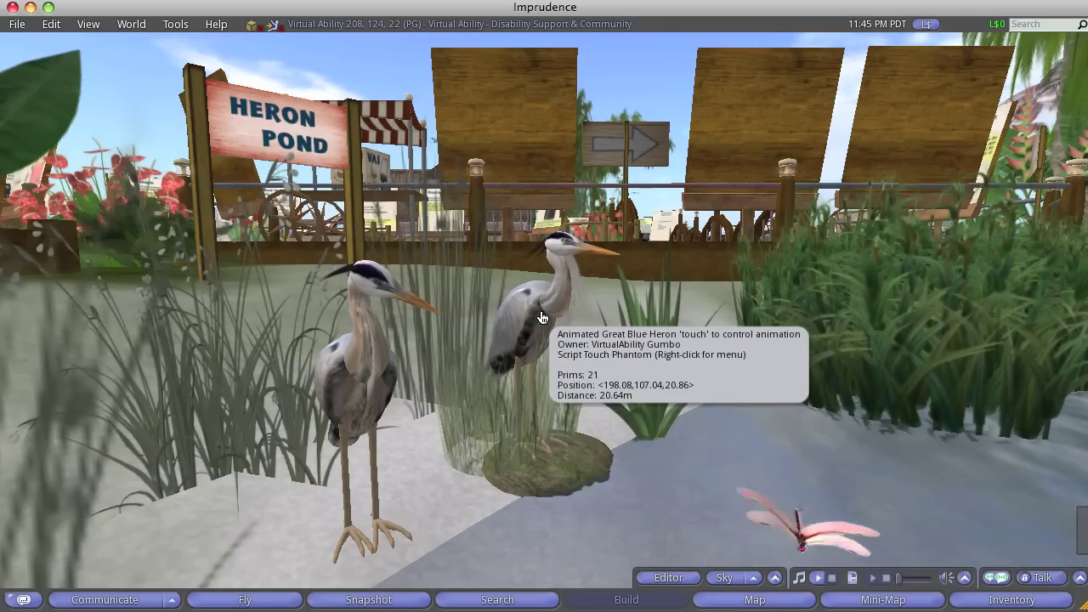
right_click(530, 289)
left_click(488, 252)
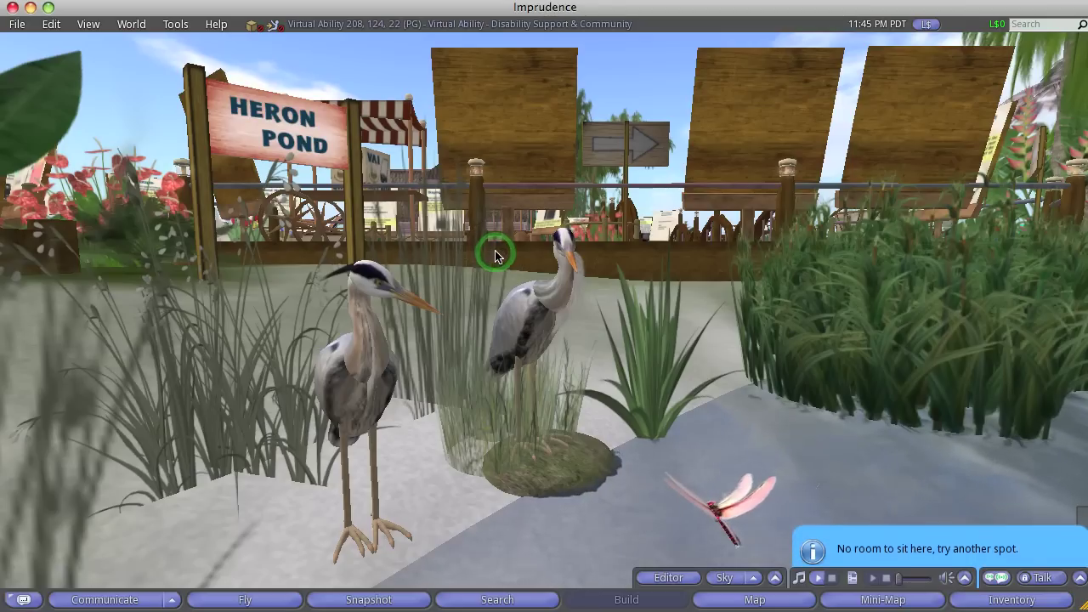
Try sitting on the dragonfly, then focus on the grass pad and return to the wide view
right_click(720, 507)
left_click(692, 479)
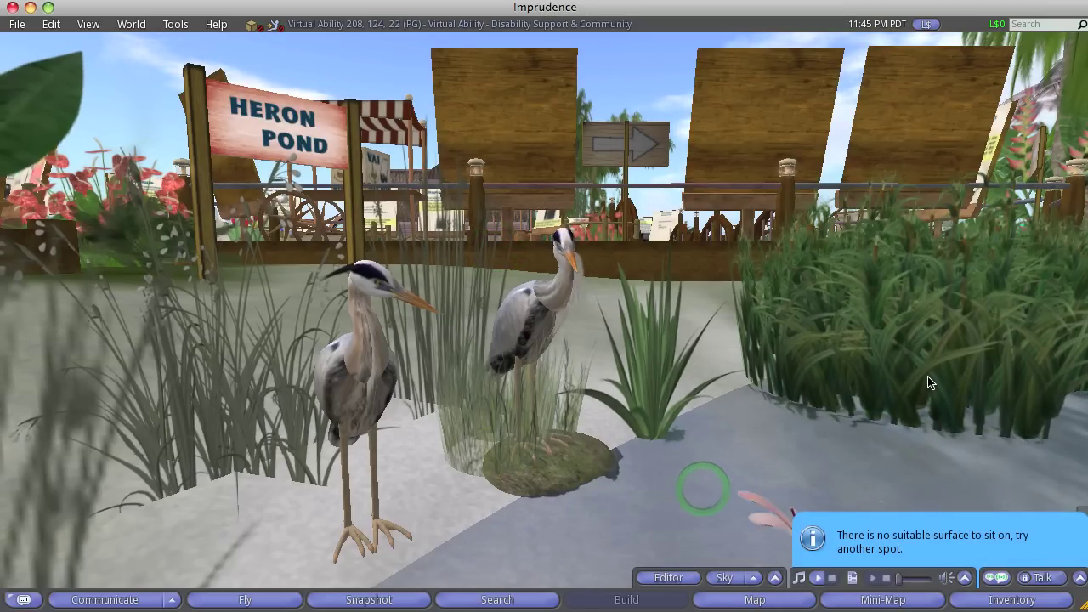
left_click(556, 478, "alt")
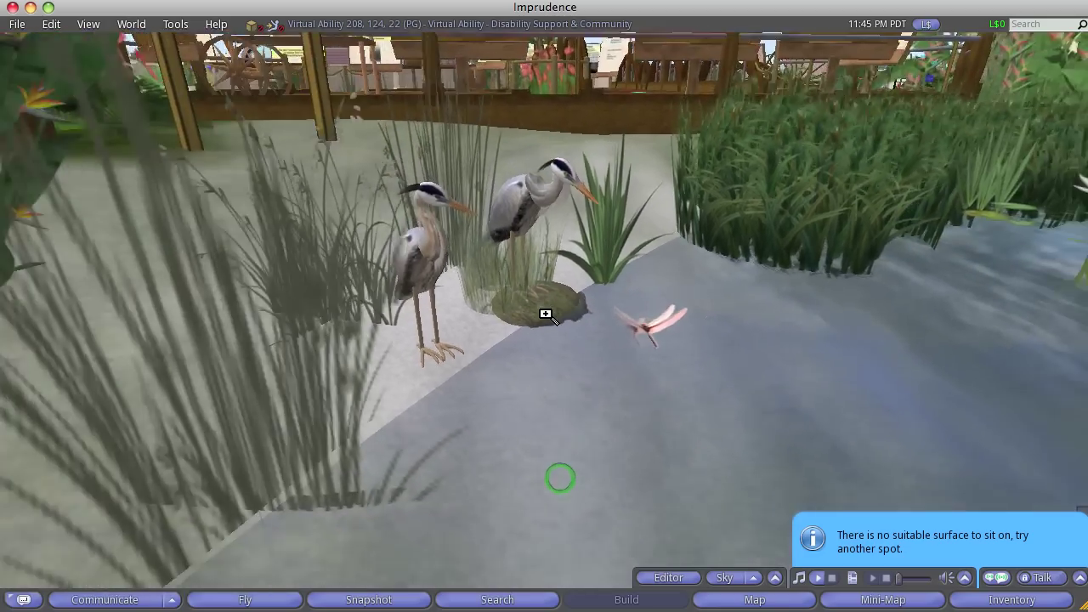
key("Escape")
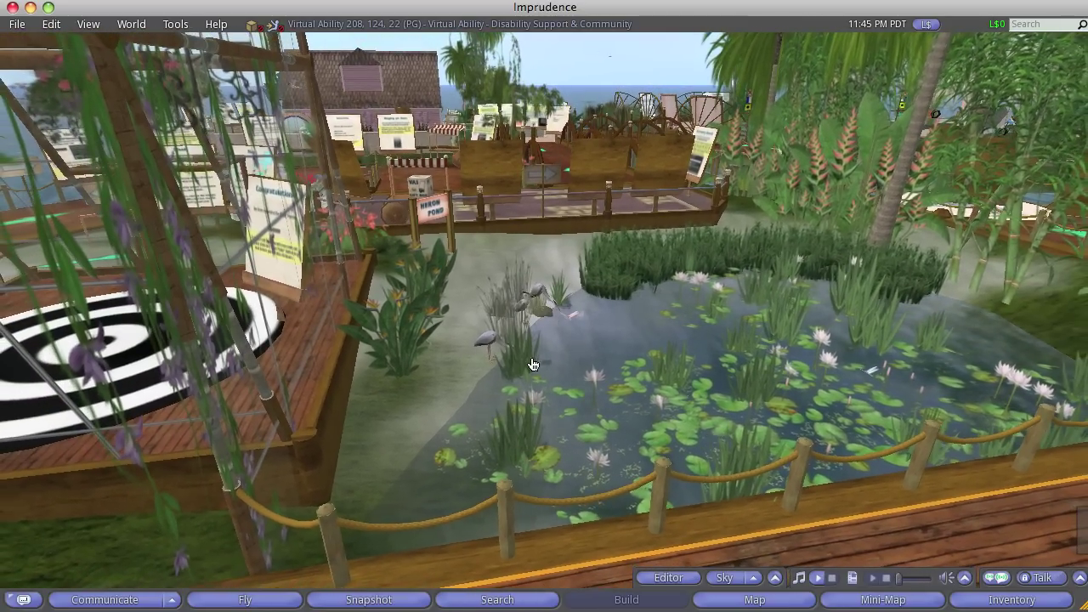
Try Sit Here on the pond surface, then pick an action on the deck
right_click(723, 477)
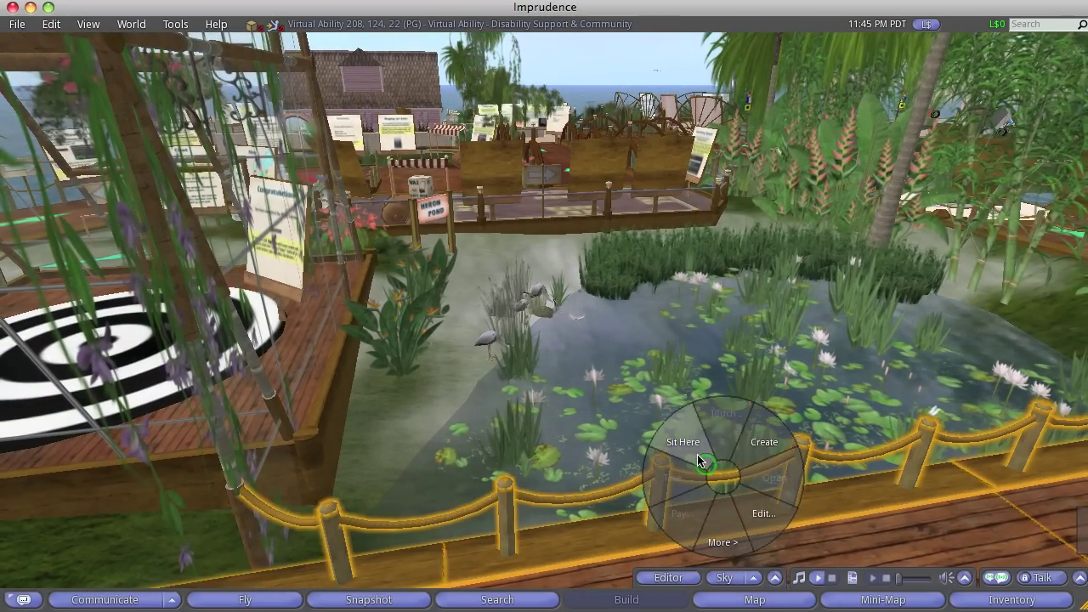
left_click(697, 454)
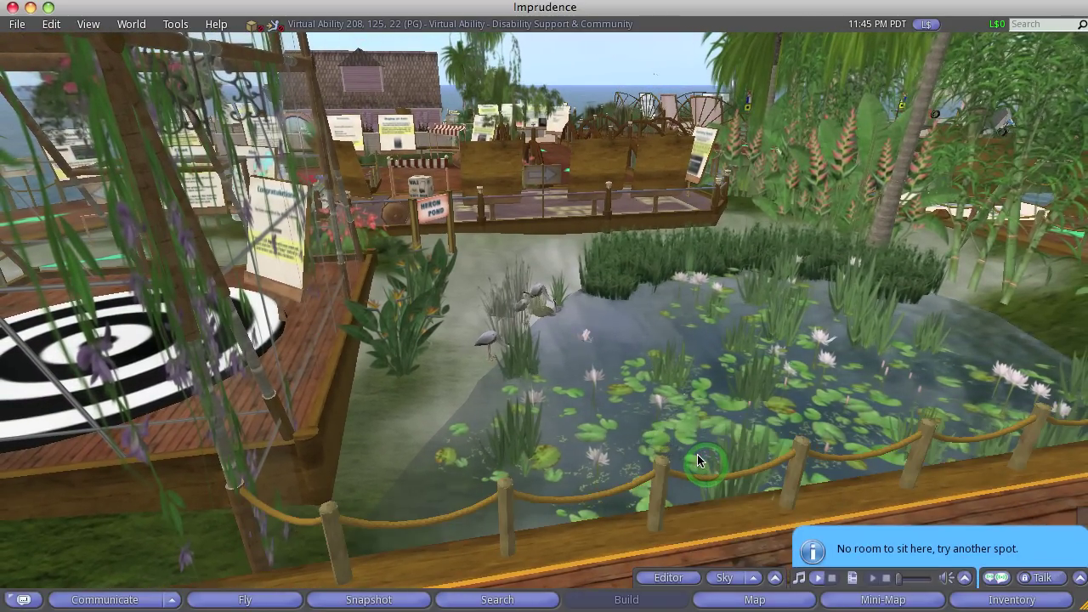
right_click(201, 444)
left_click(177, 422)
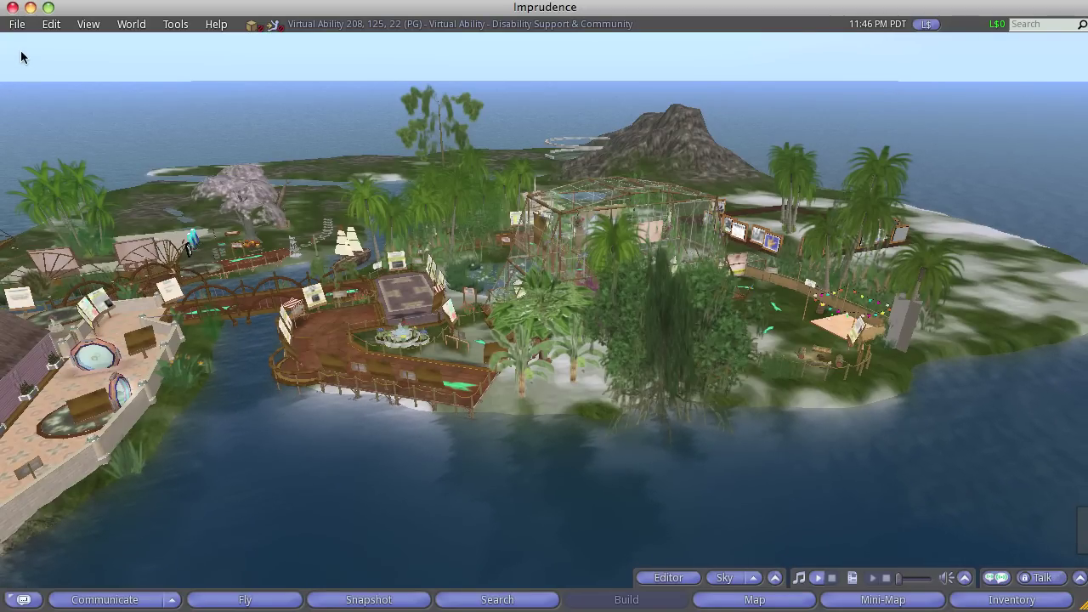
Quit Imprudence from the File menu and confirm logging out
left_click(17, 25)
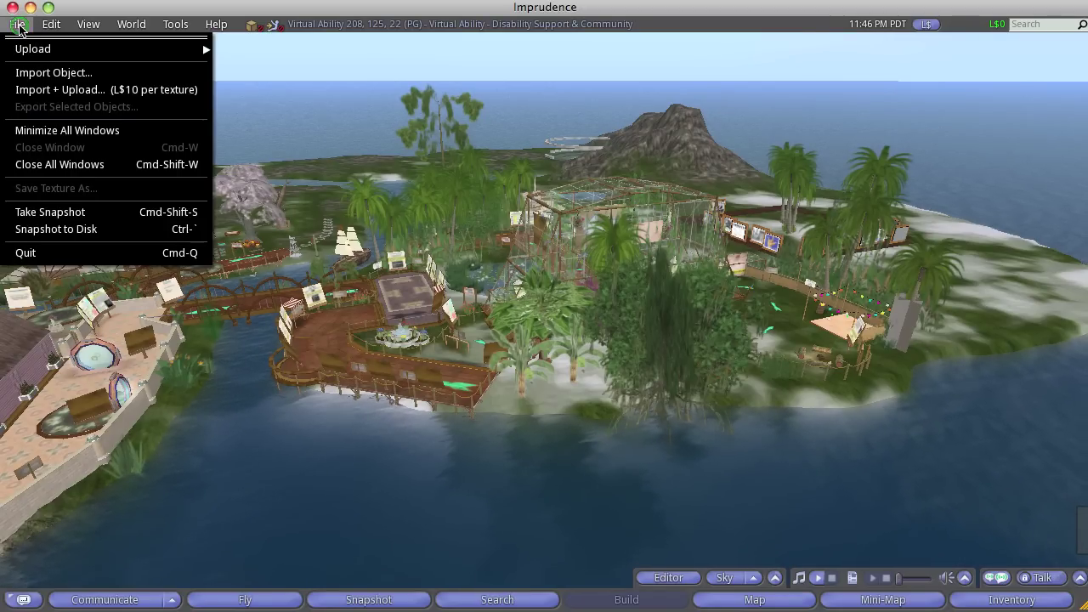
left_click(50, 252)
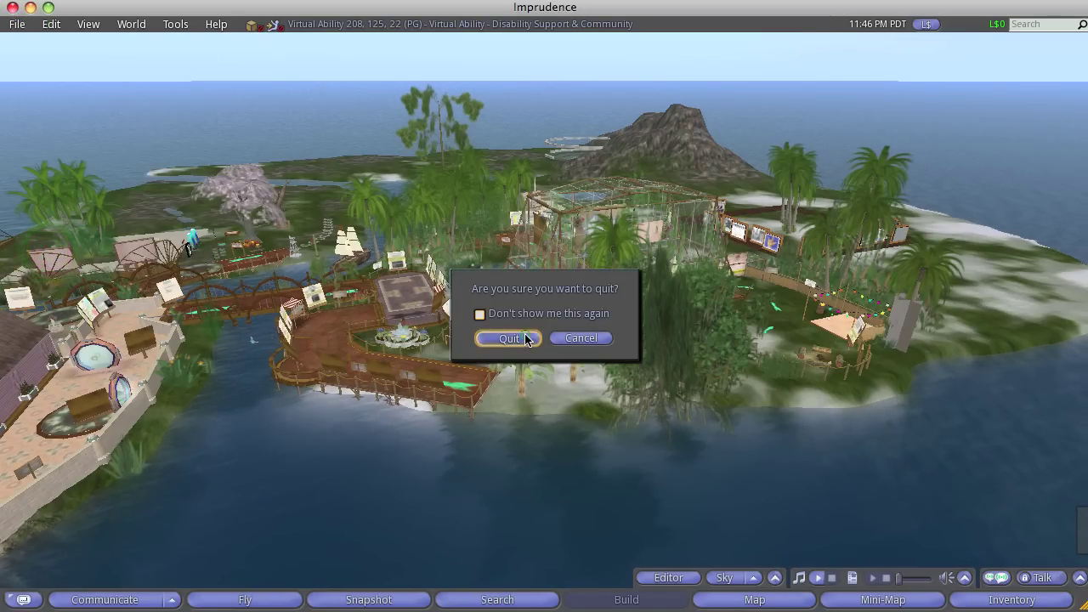
left_click(509, 338)
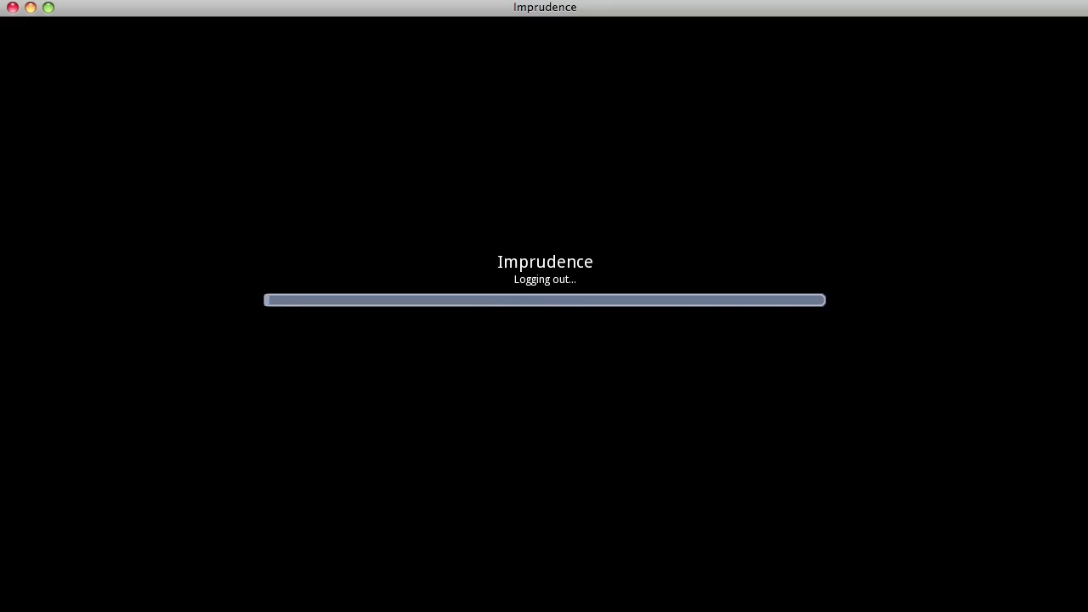